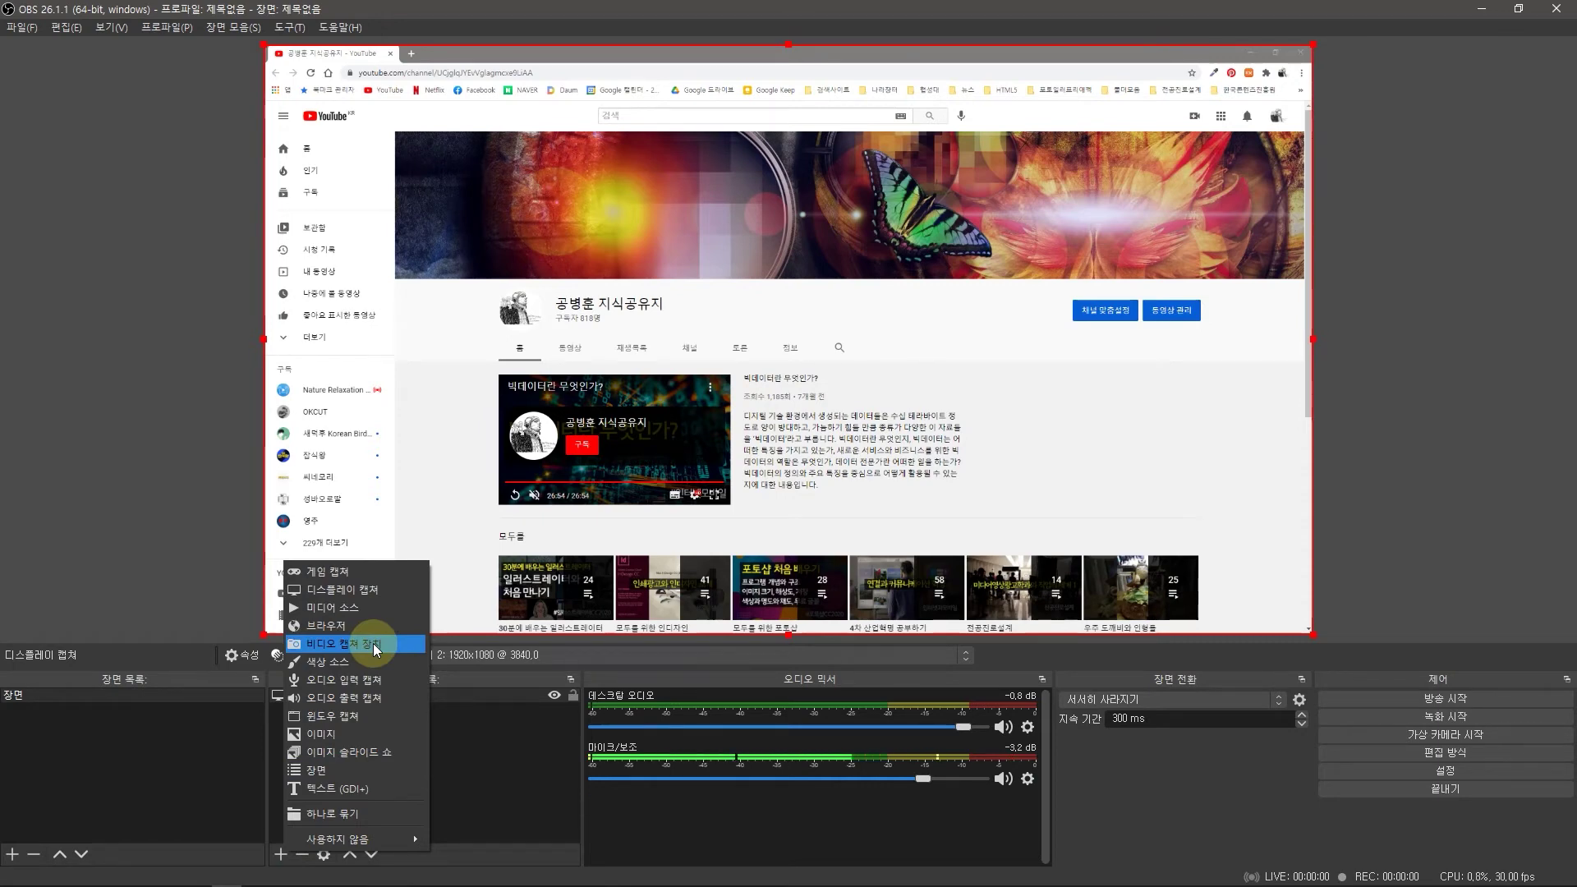
- Add a new video capture device source with its default name and set its device to Logitech StreamCam
click(373, 643)
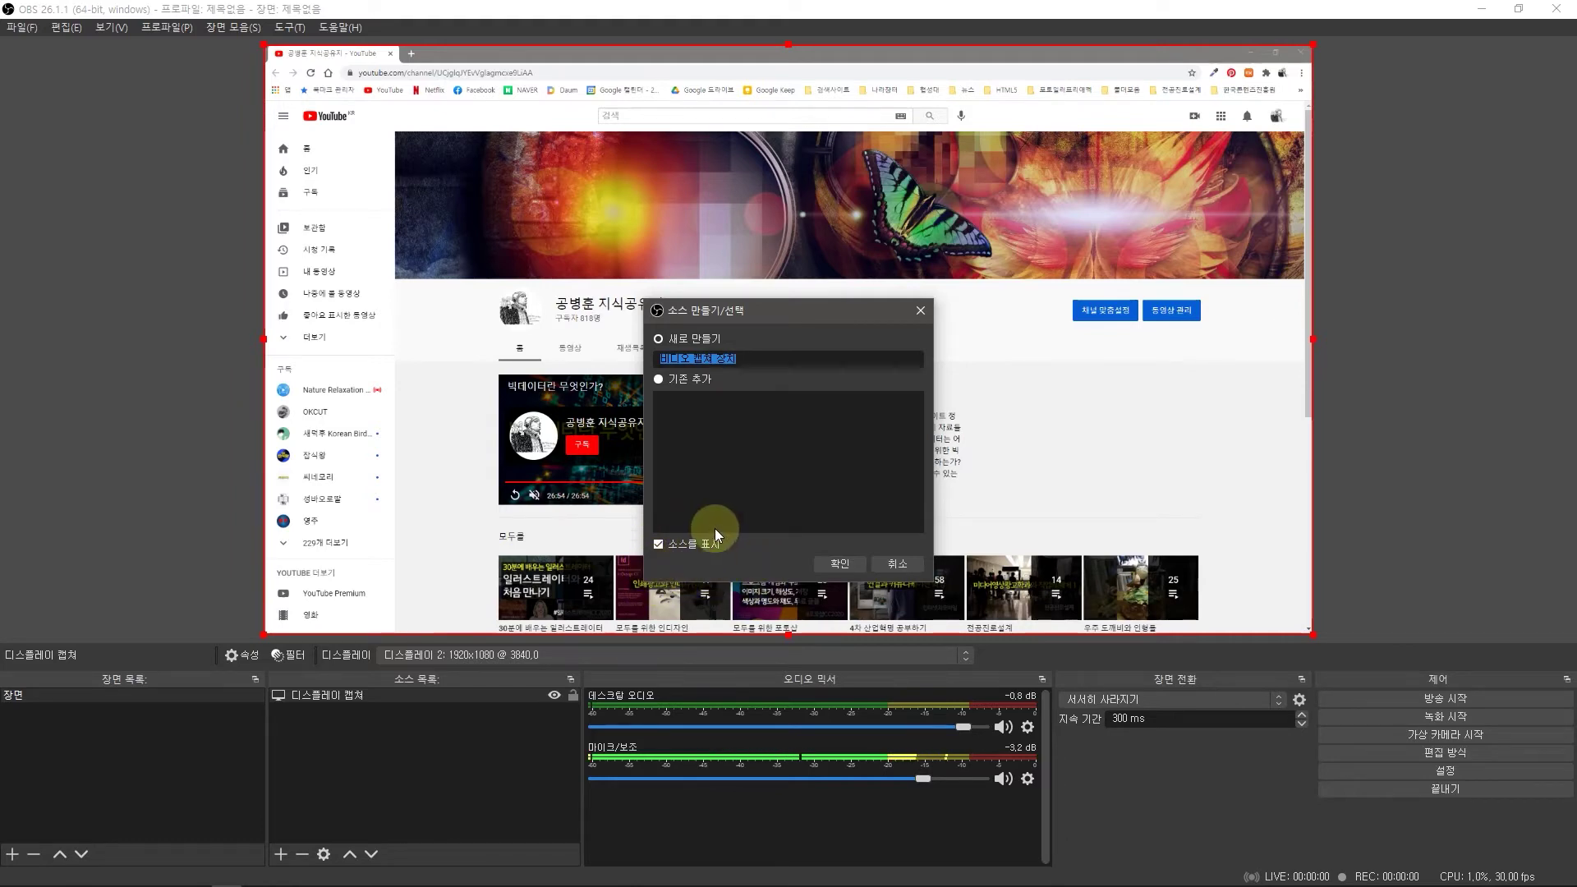
click(839, 565)
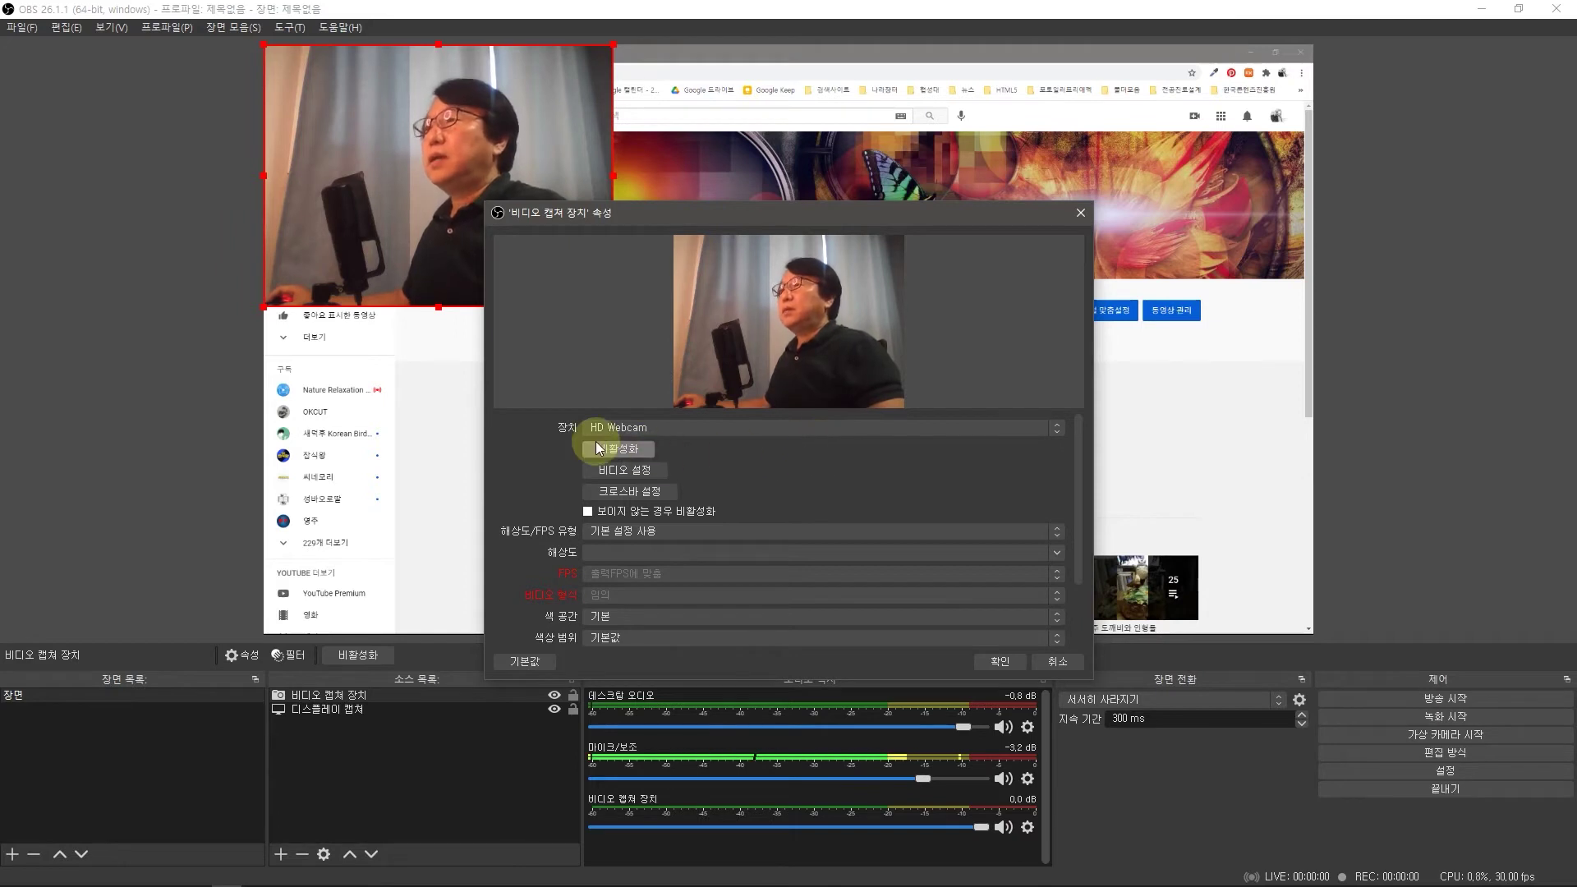
click(1055, 429)
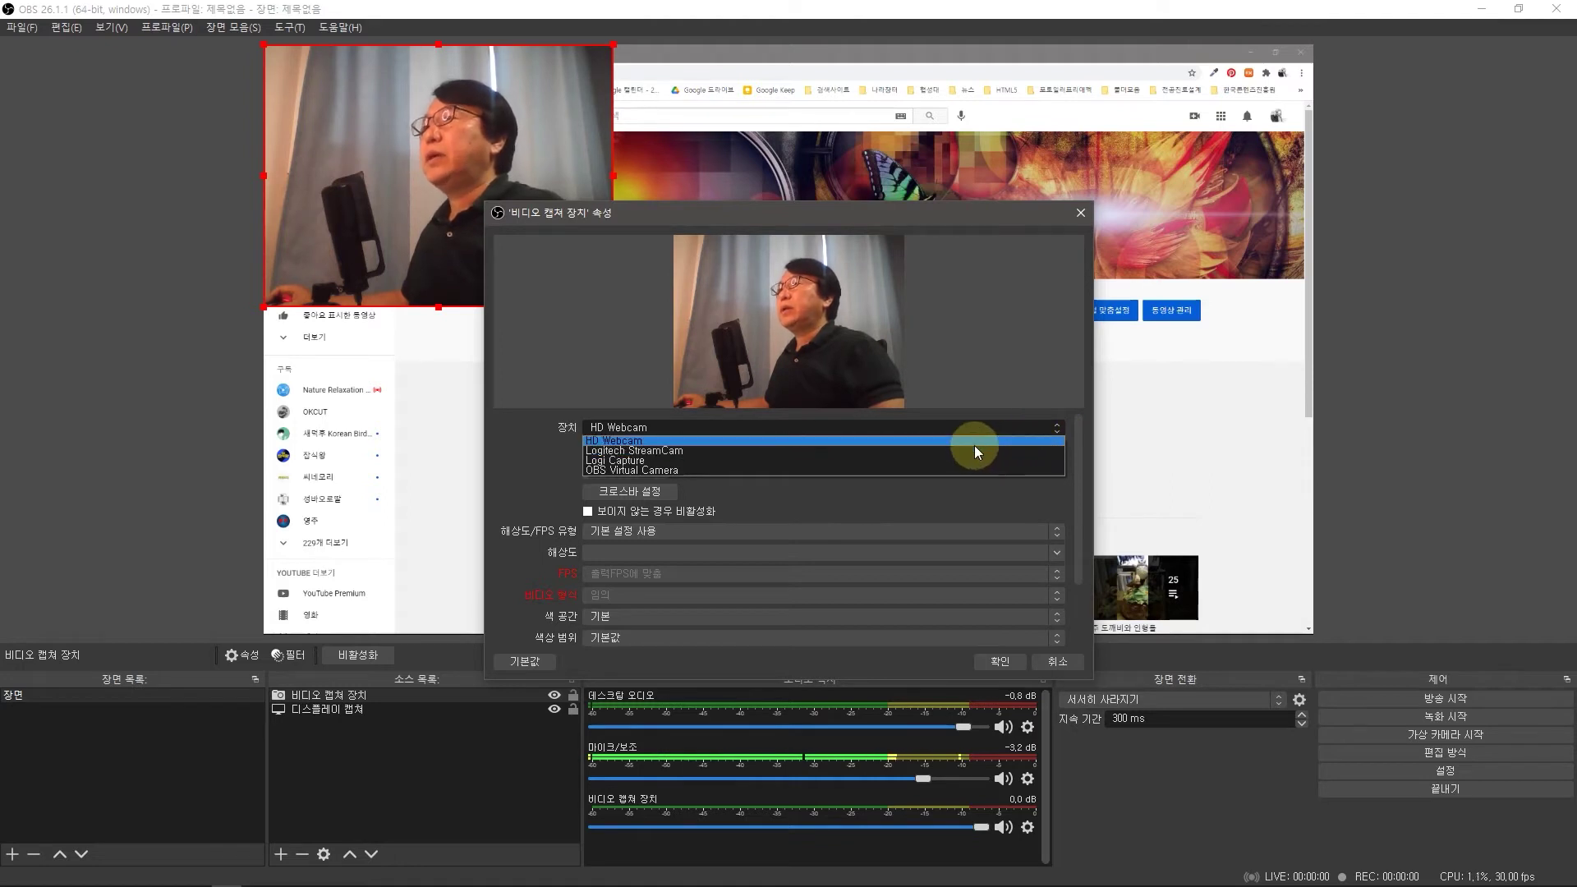
click(674, 451)
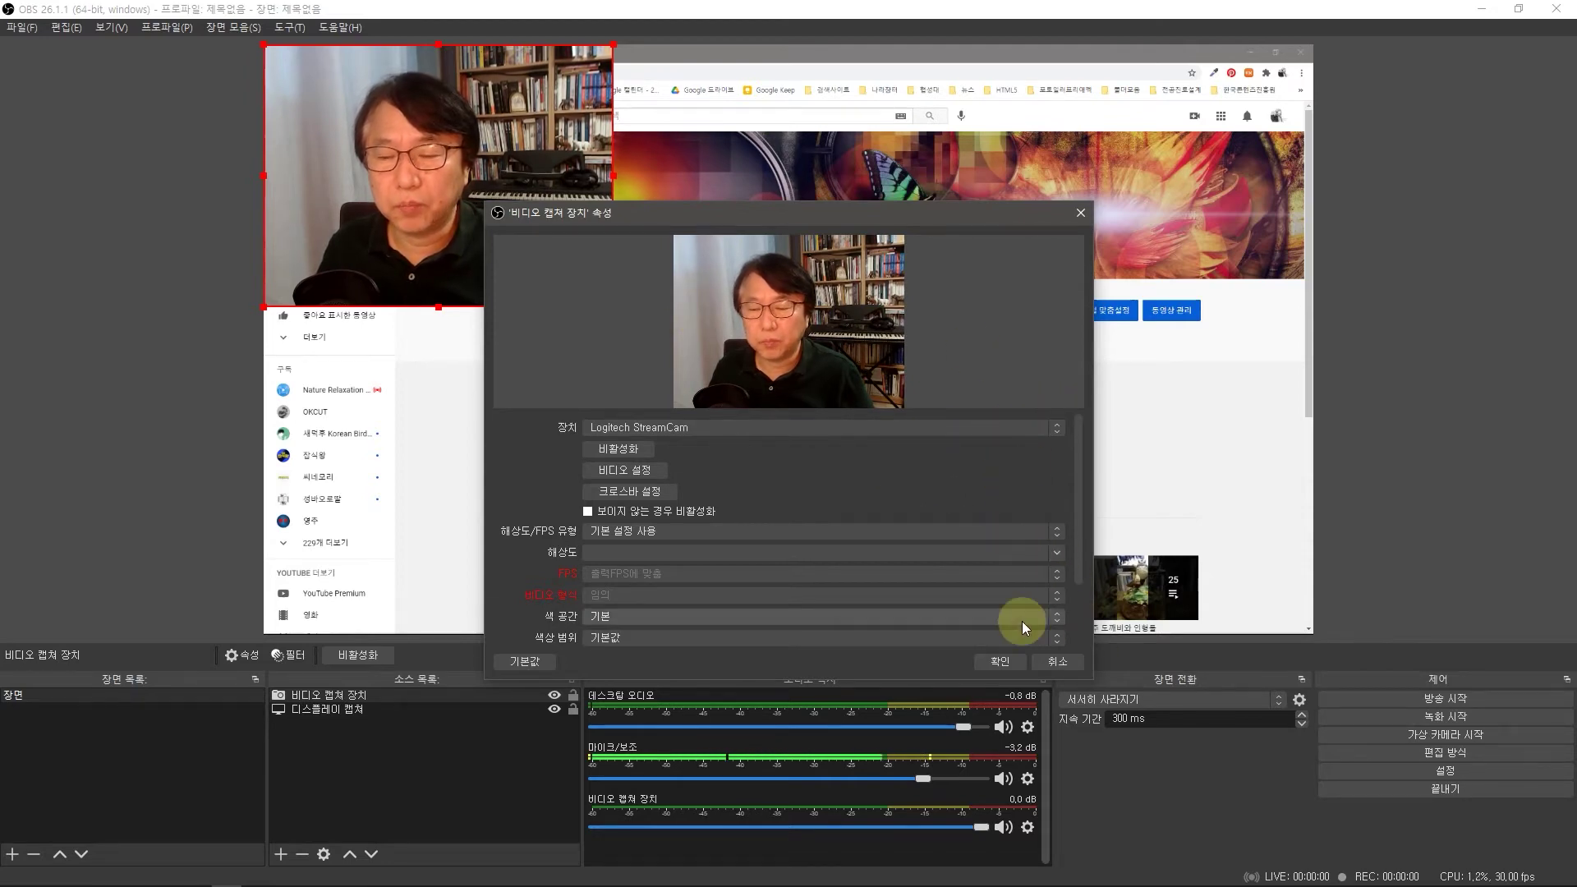
click(1000, 661)
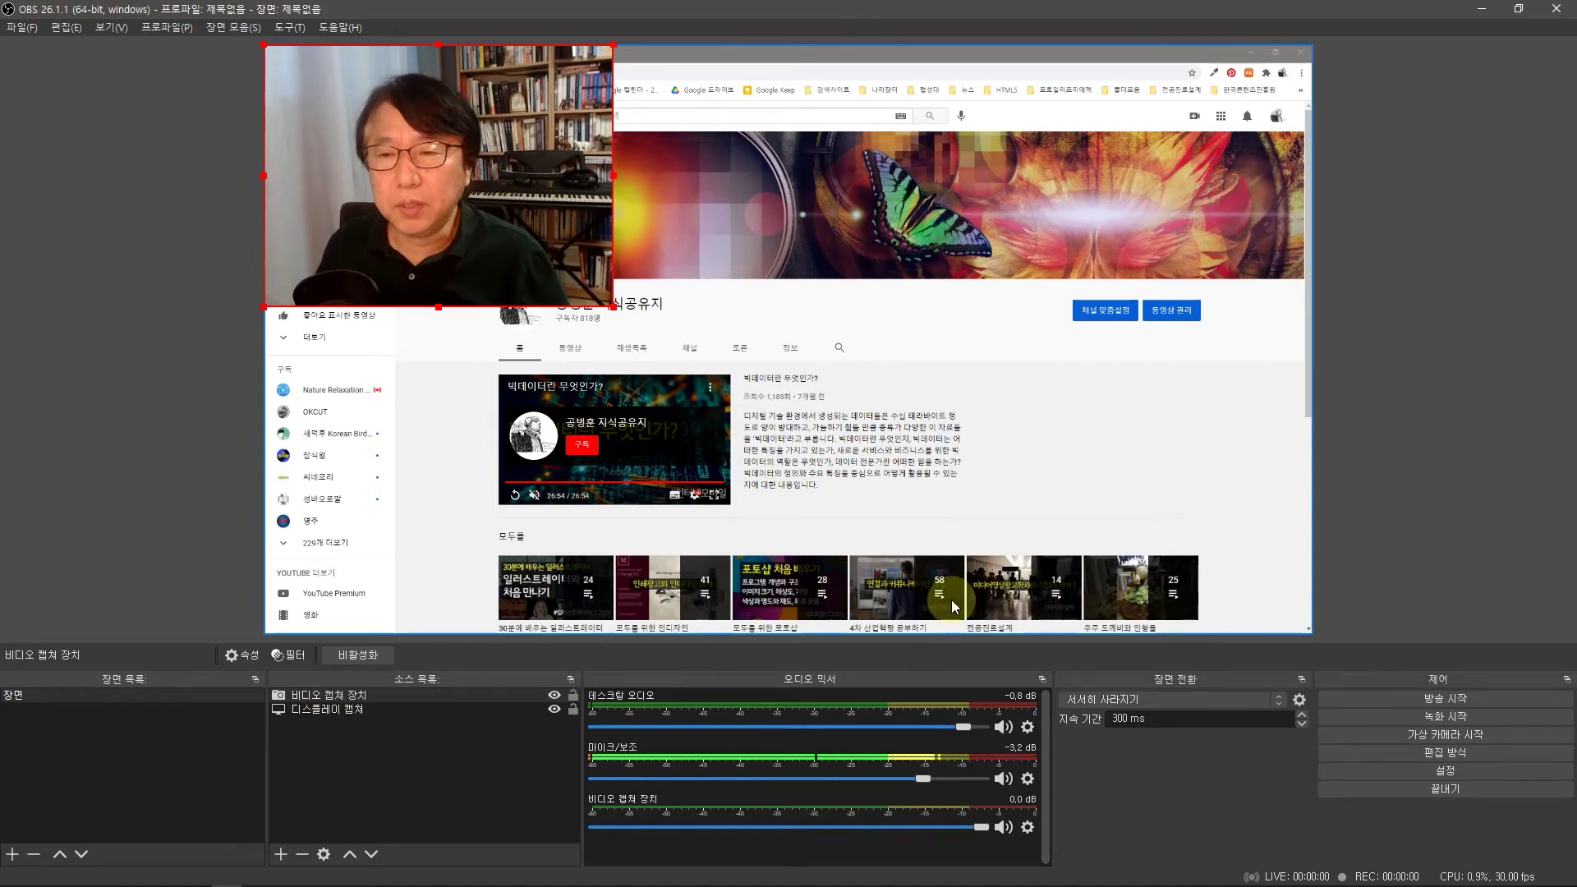
click(362, 699)
right_click(363, 700)
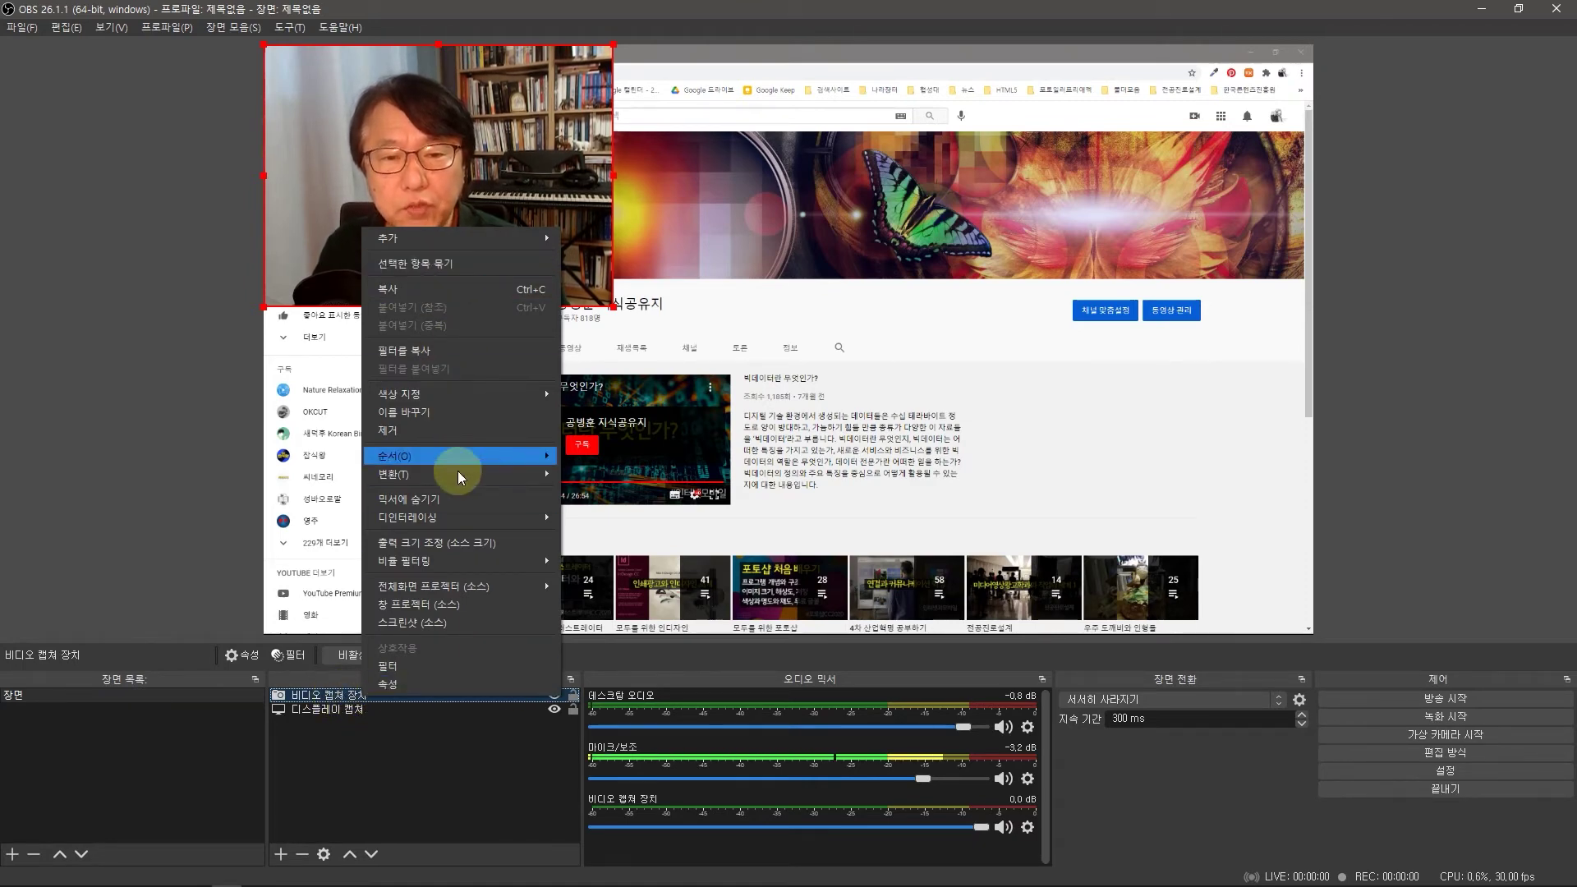
click(422, 785)
click(421, 785)
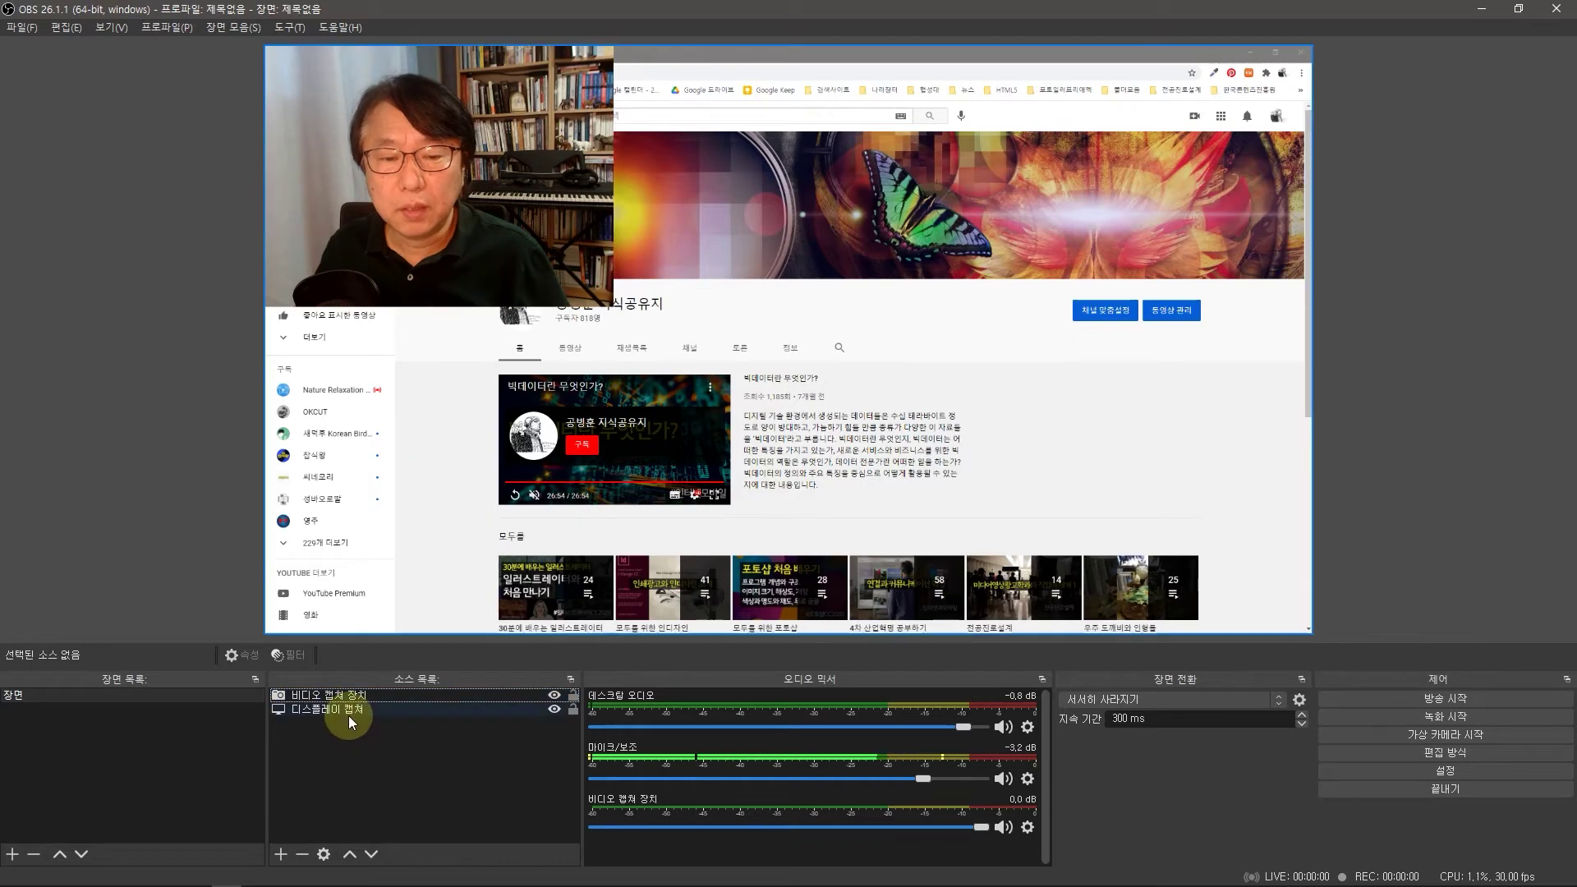
click(351, 711)
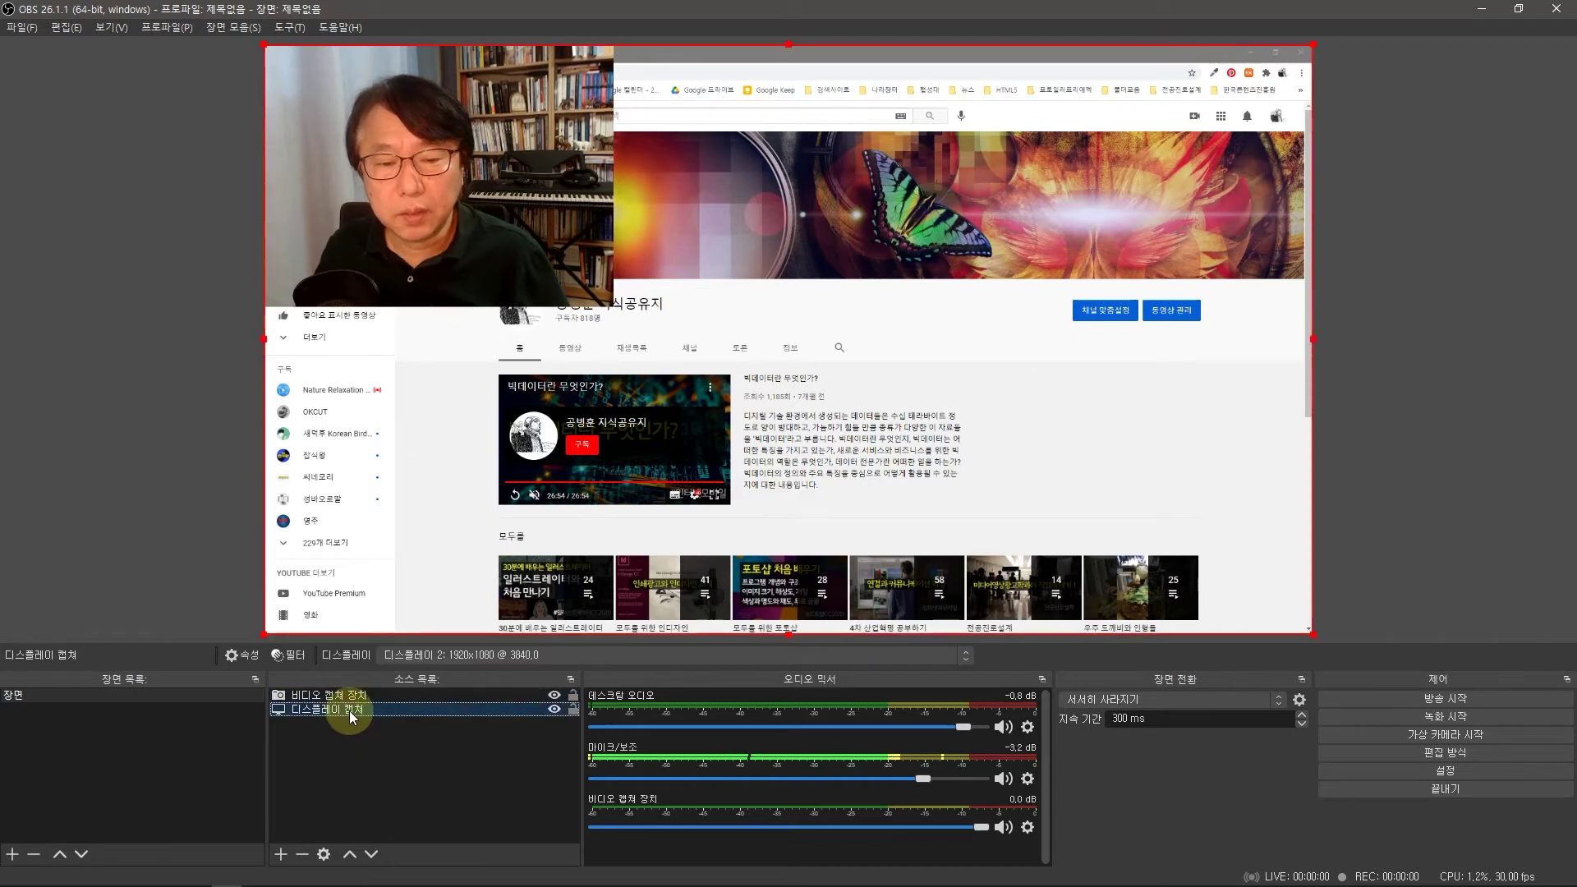
right_click(350, 713)
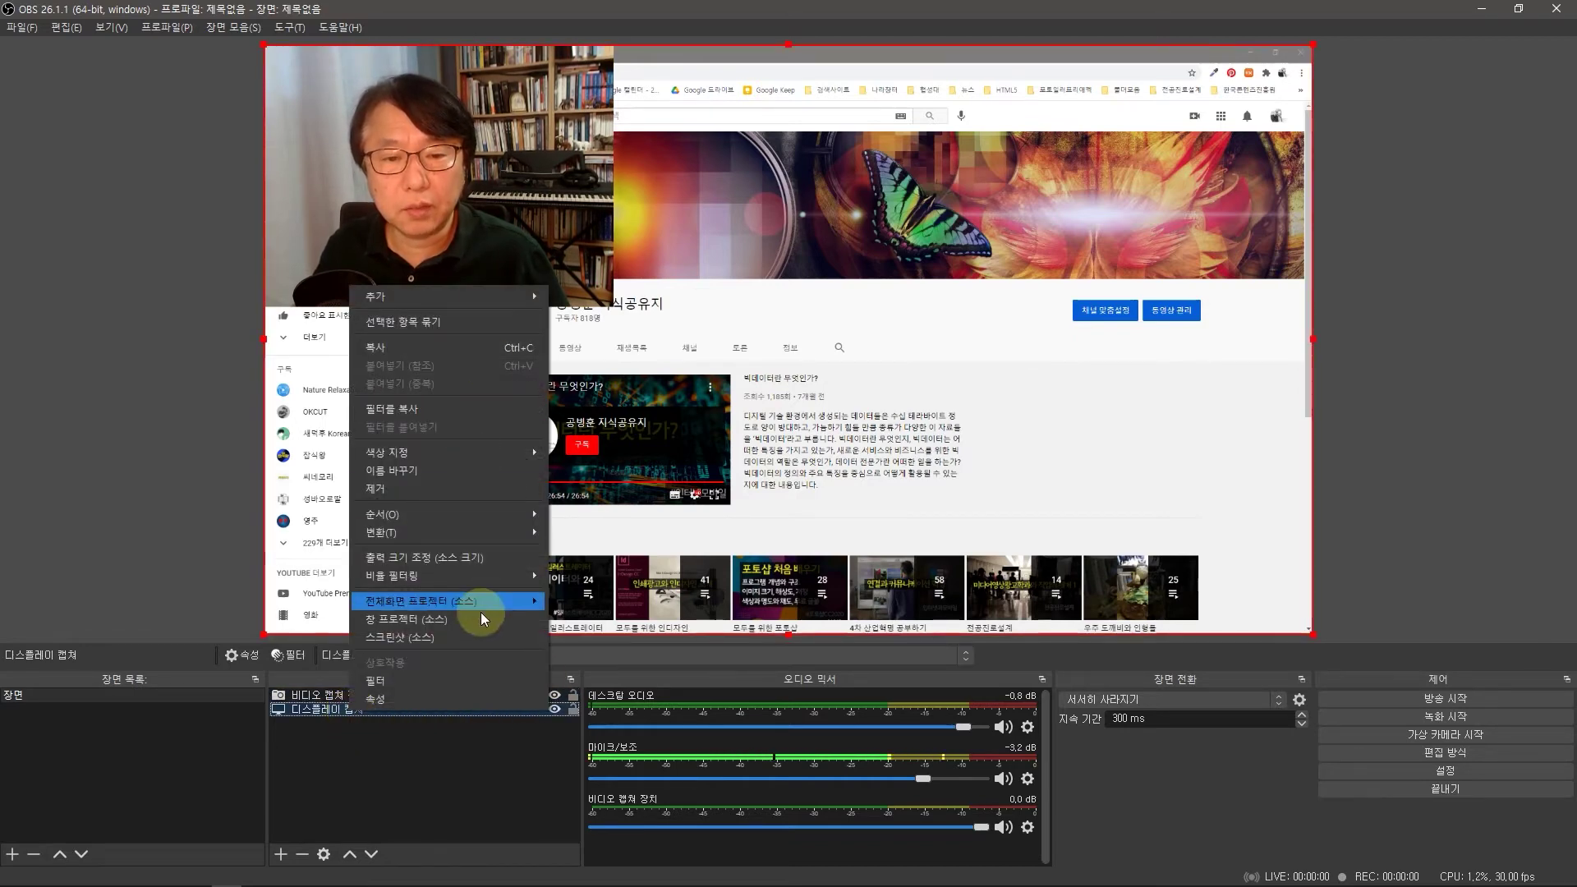
click(321, 698)
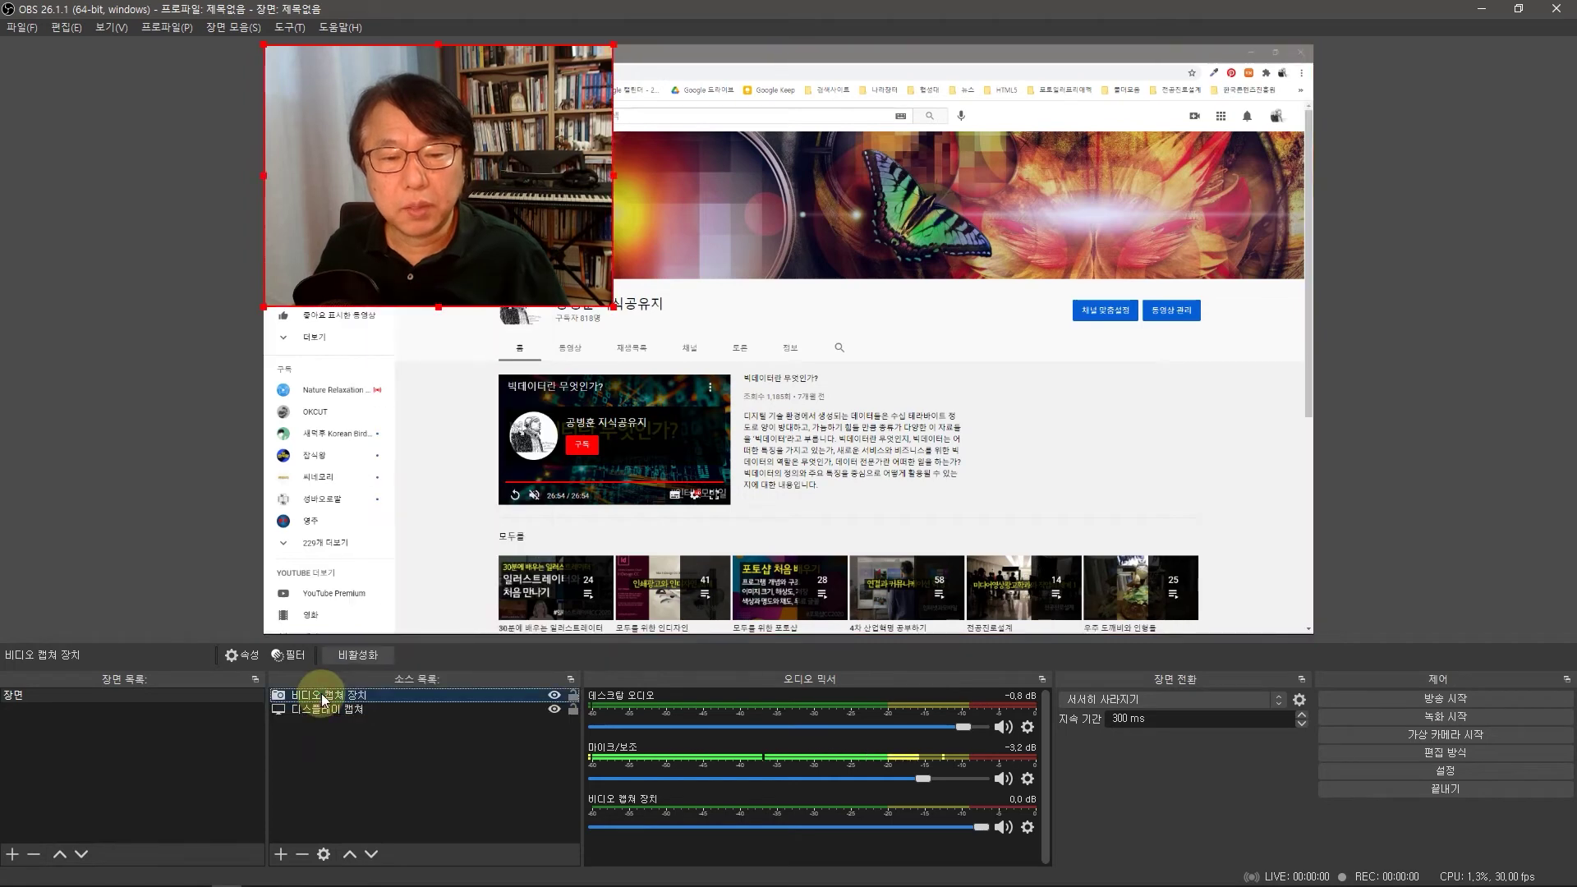
right_click(328, 699)
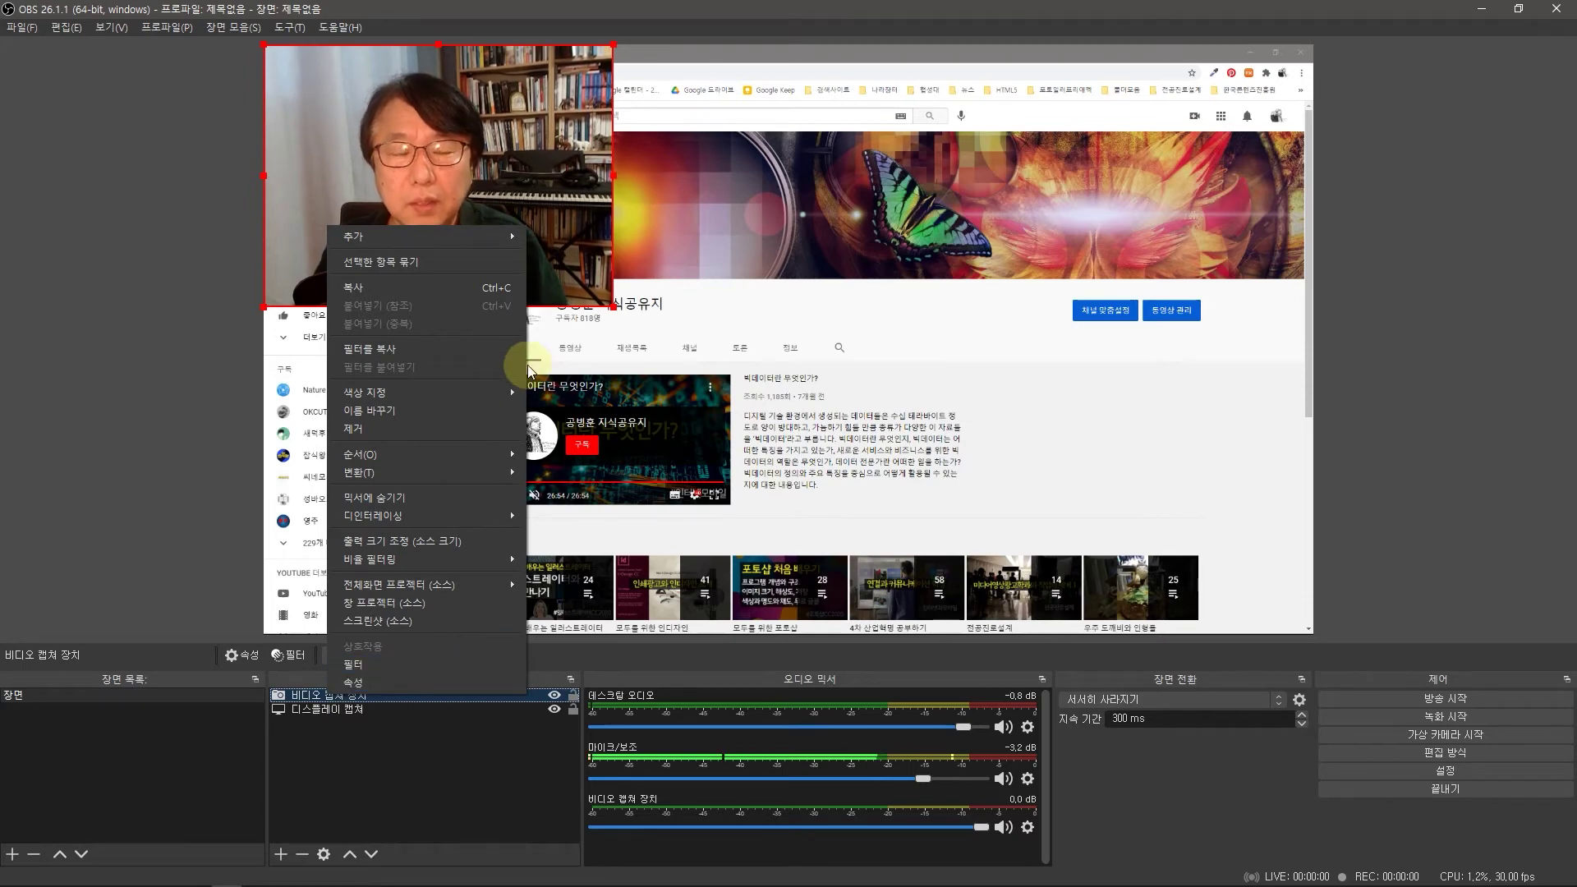
click(169, 238)
click(388, 230)
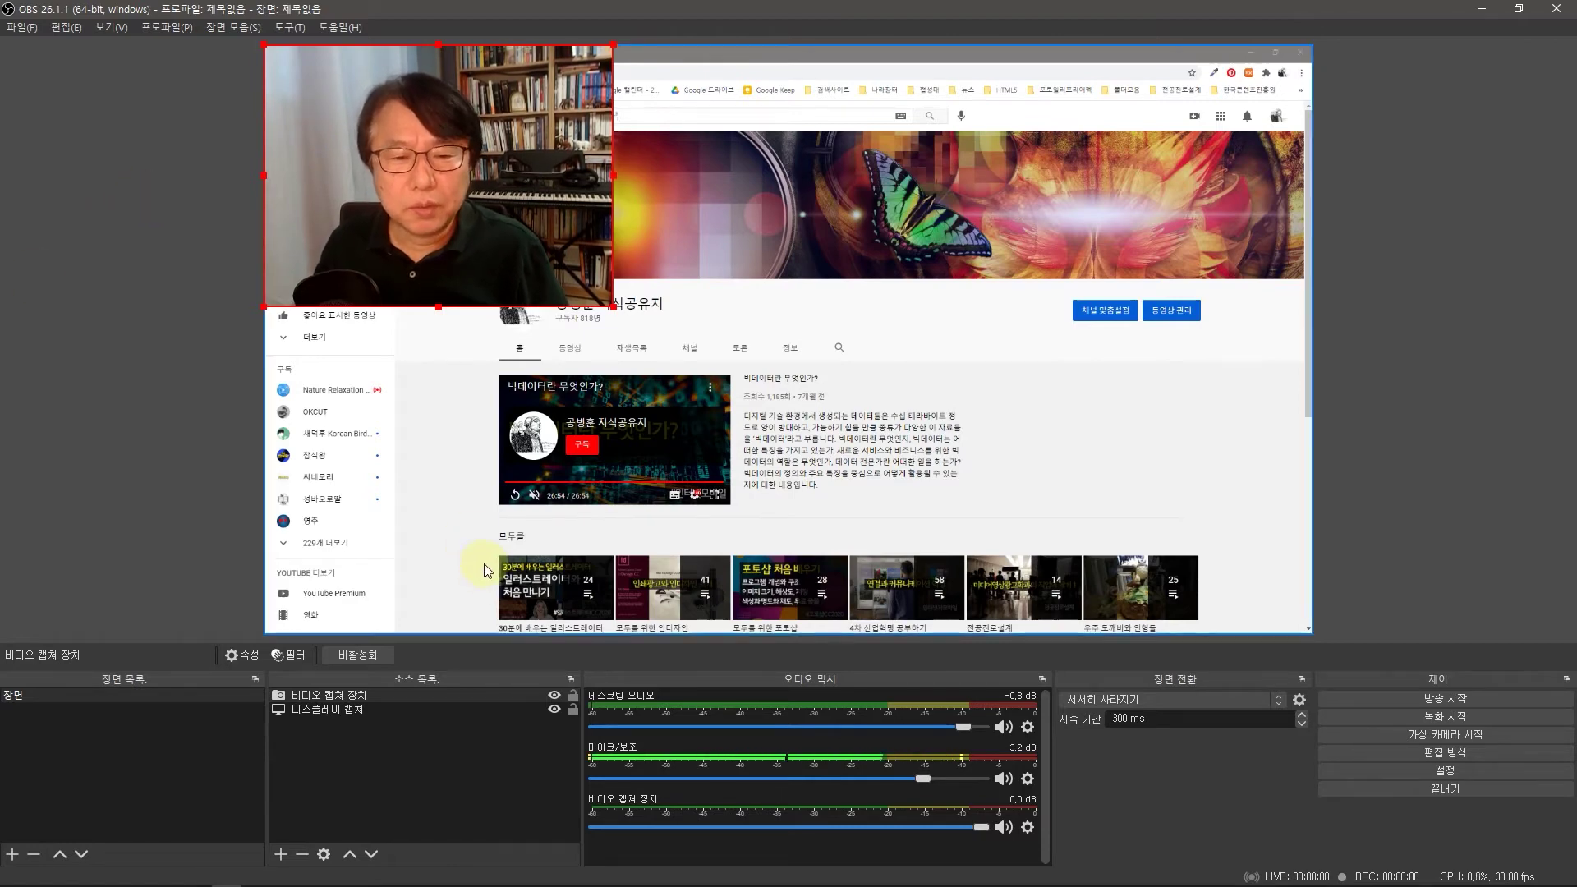
- Mirror the video capture device image by flipping it horizontally
right_click(351, 704)
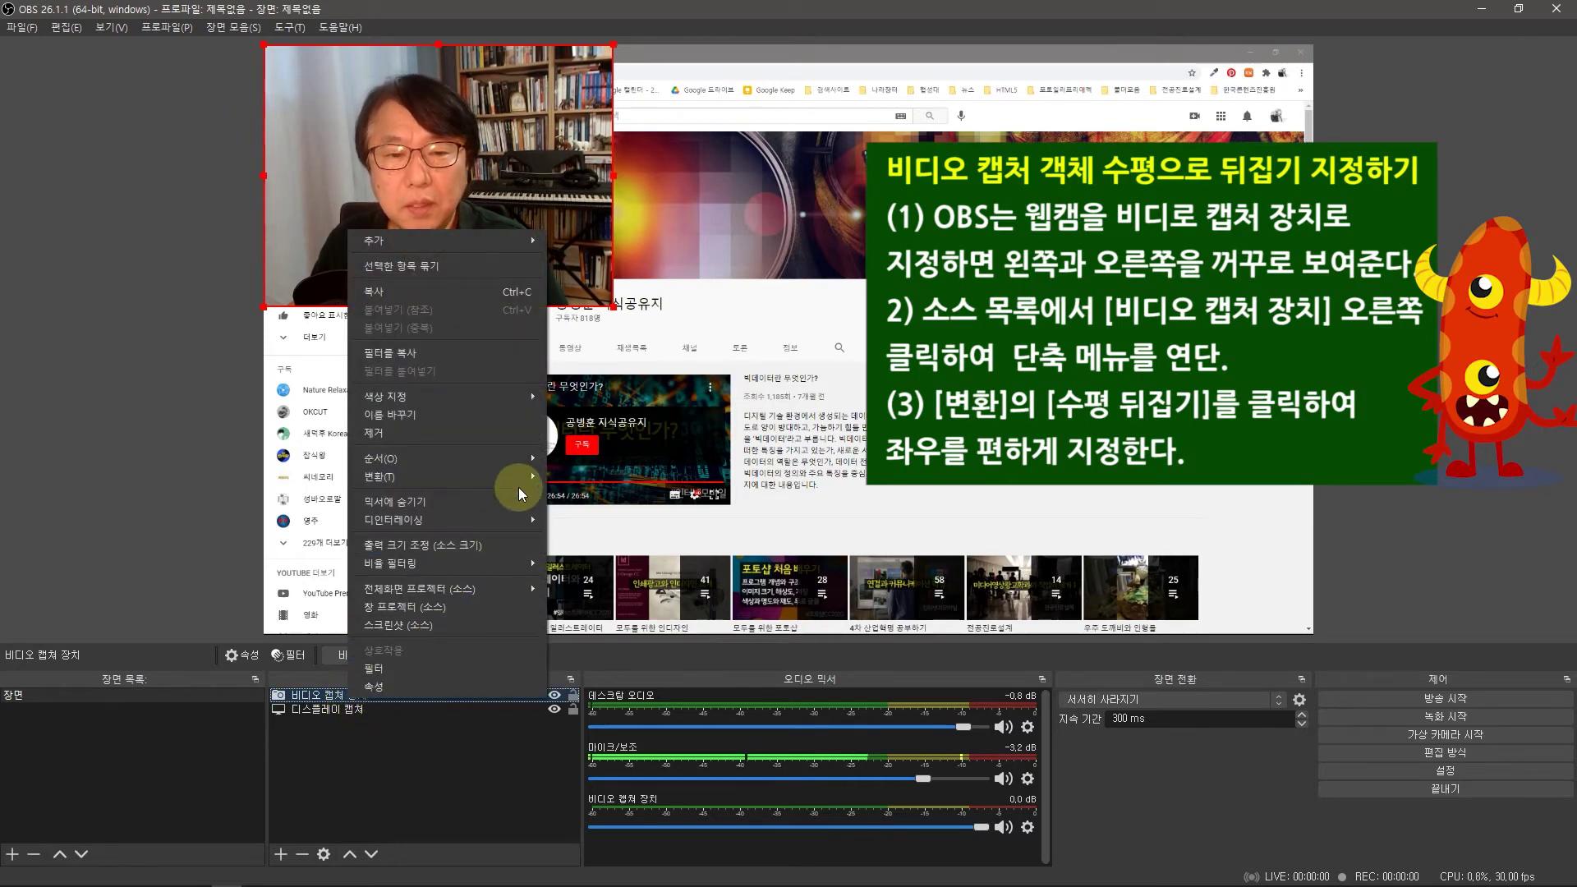
mouse_move(520, 480)
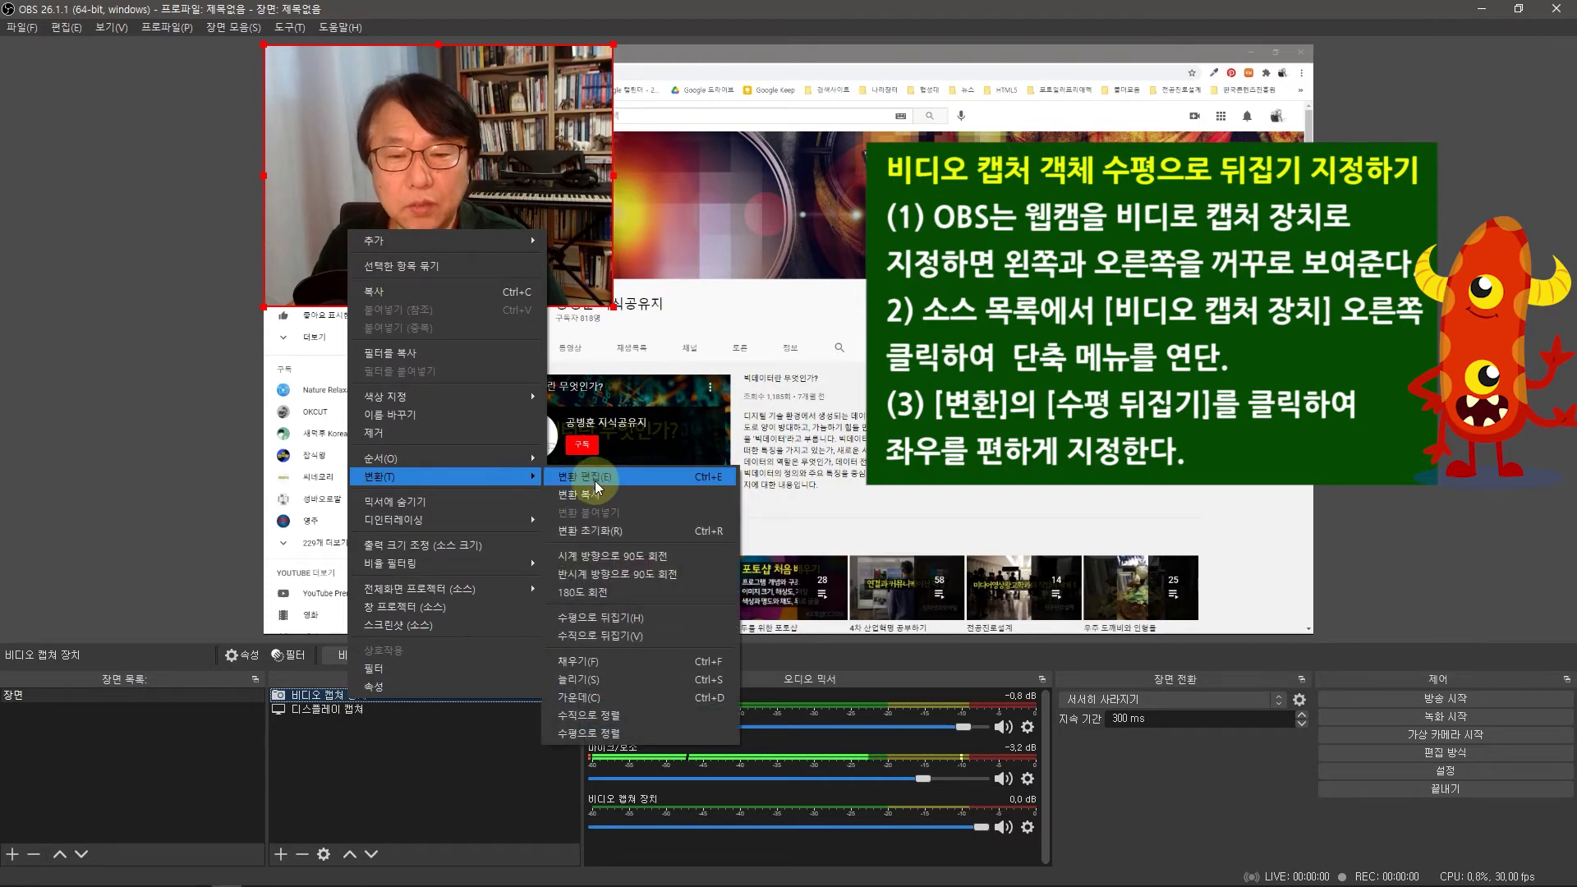
click(662, 620)
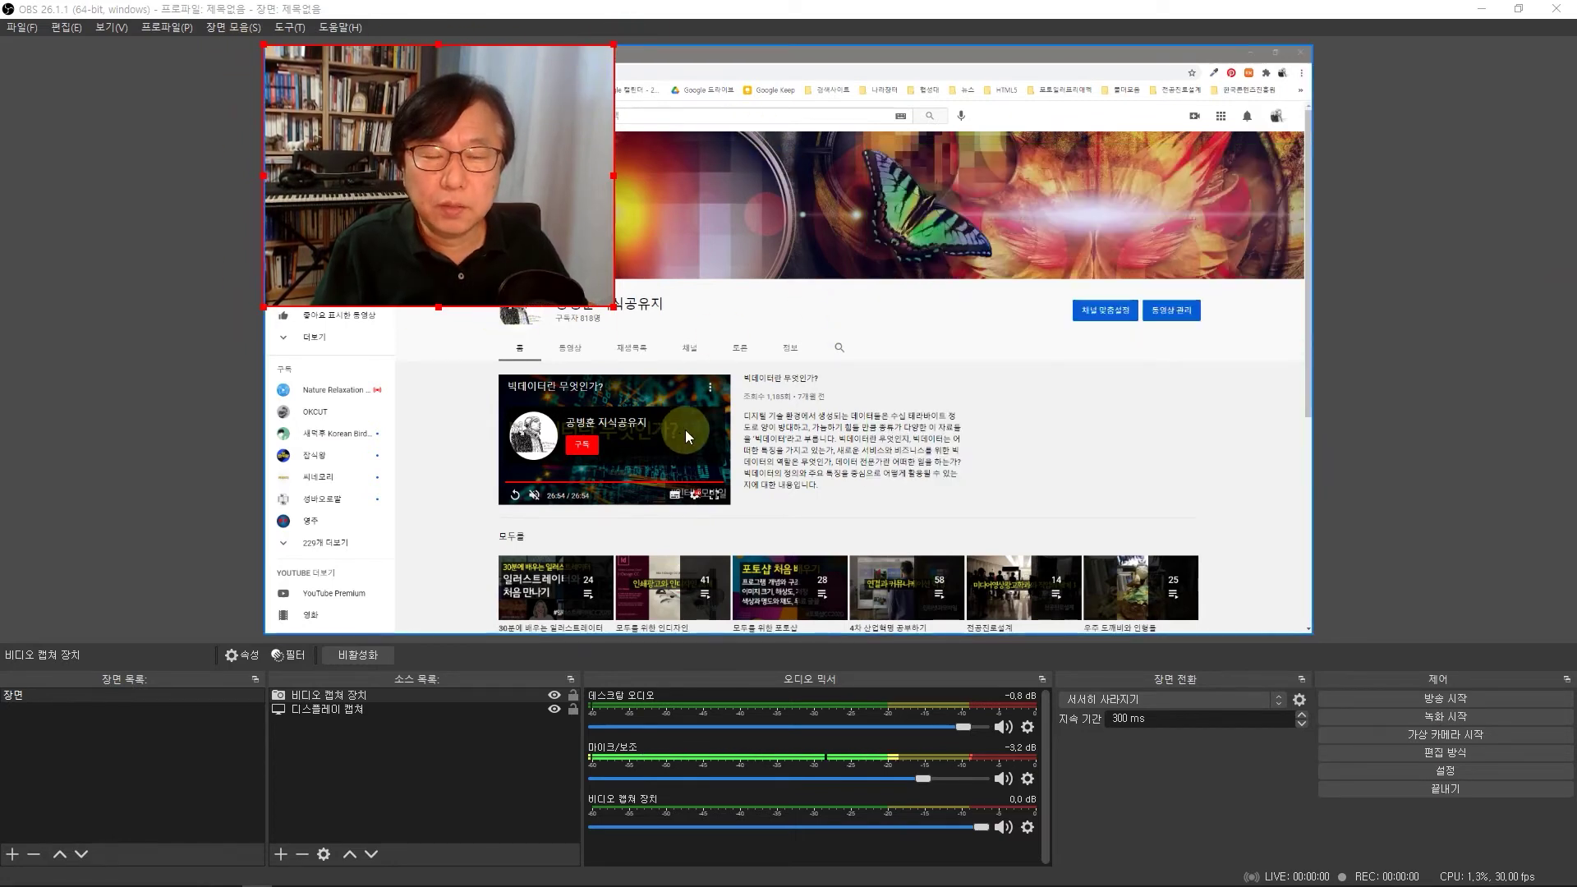
- Enlarge the webcam image to the full canvas height and move it to the canvas centre
click(929, 328)
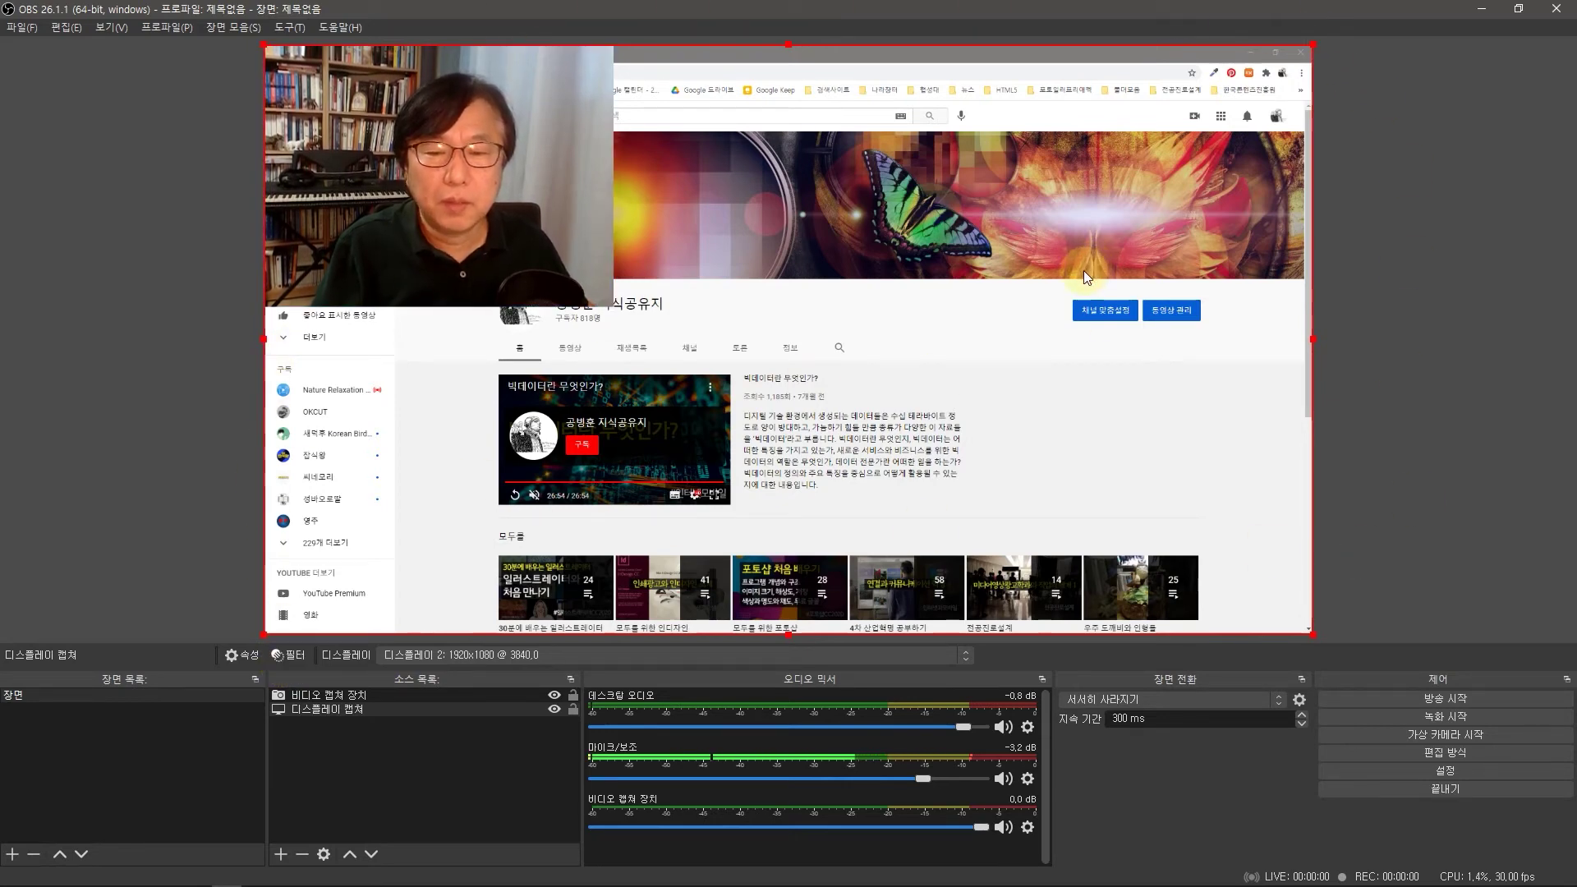
click(500, 210)
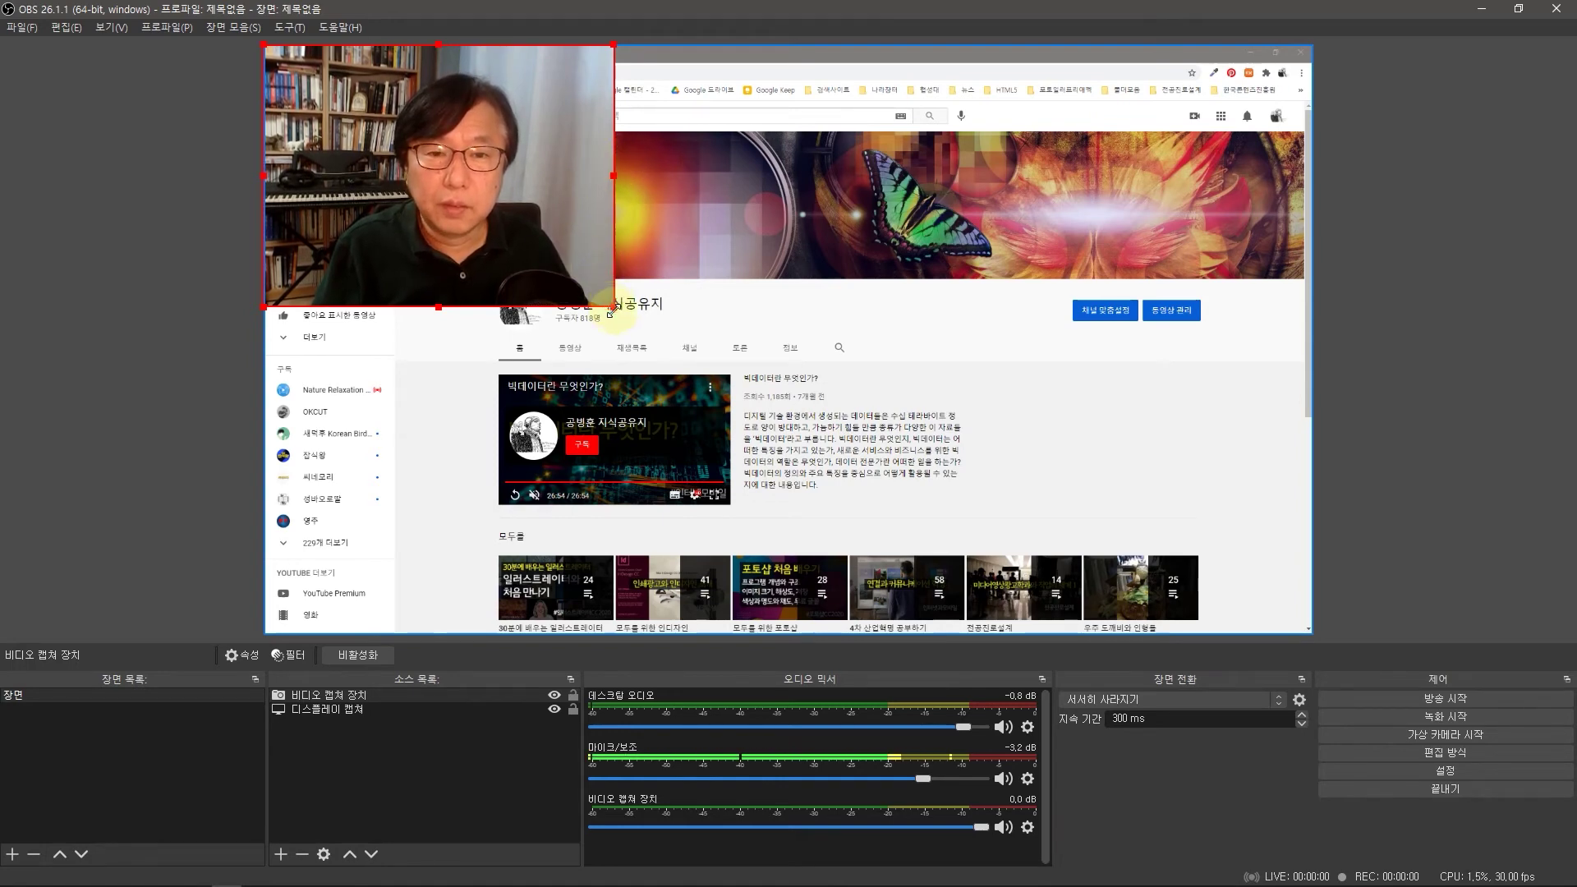
drag(613, 175, 1055, 242)
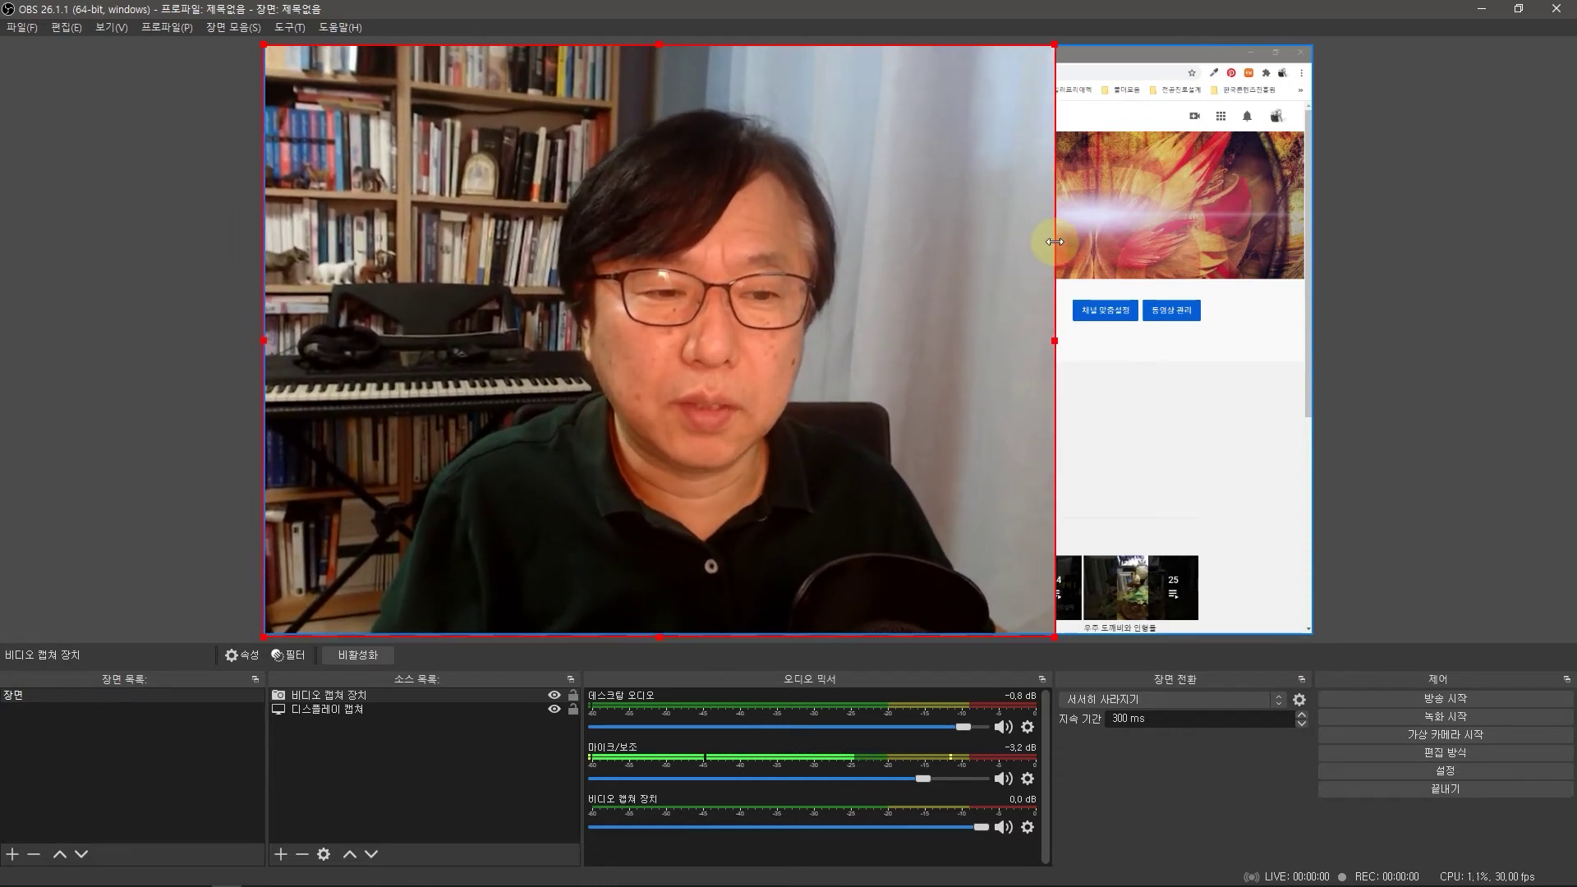
drag(672, 286, 808, 278)
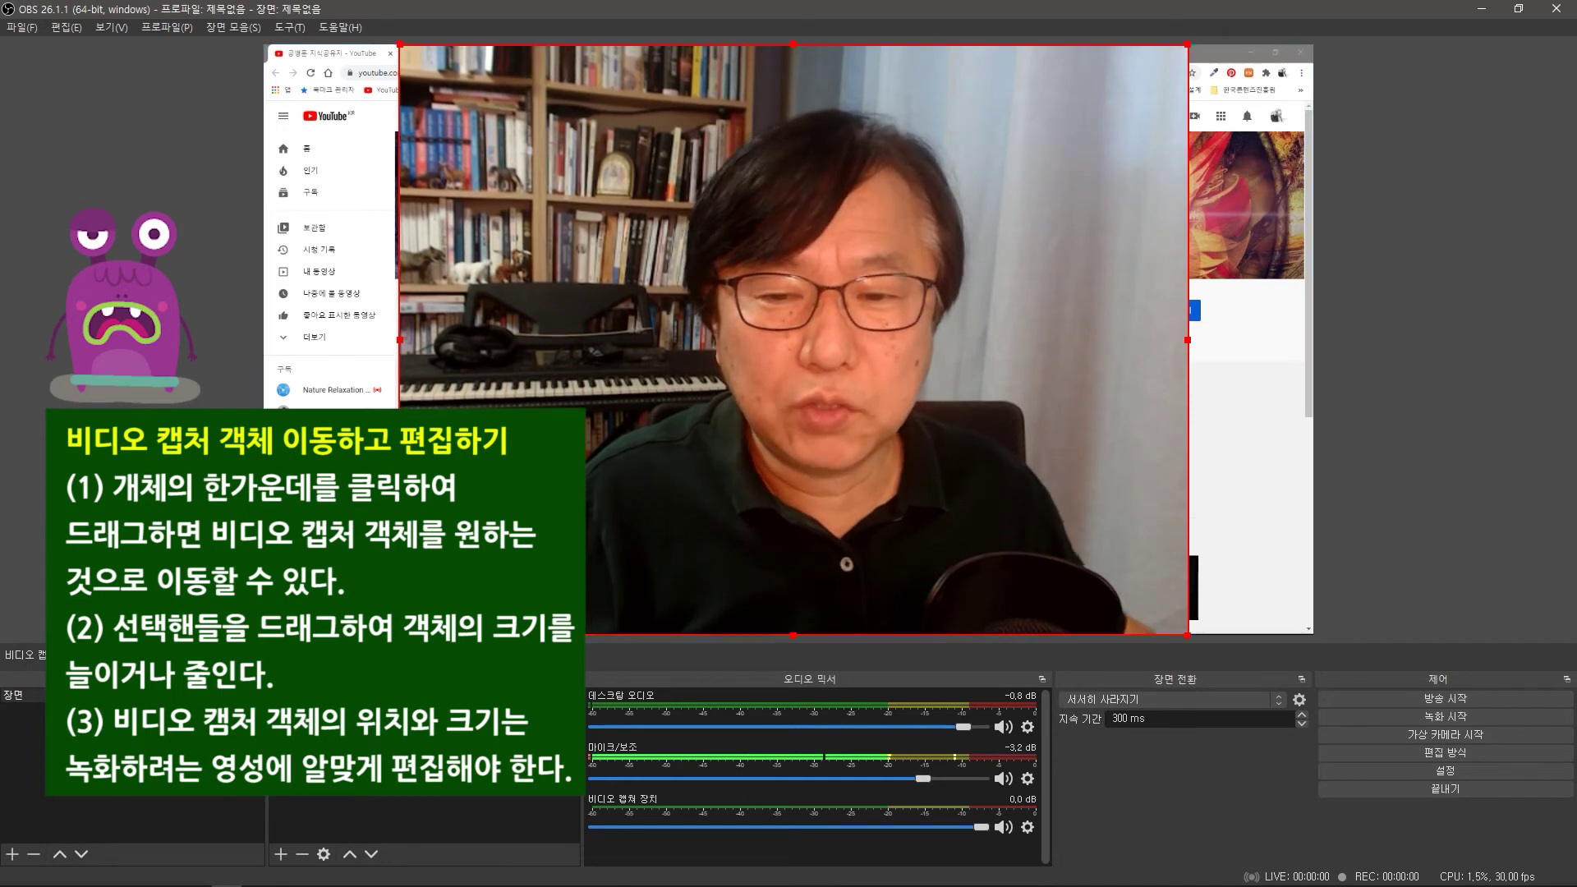
- Reset the video capture device's transform to its original size, position and orientation
right_click(347, 231)
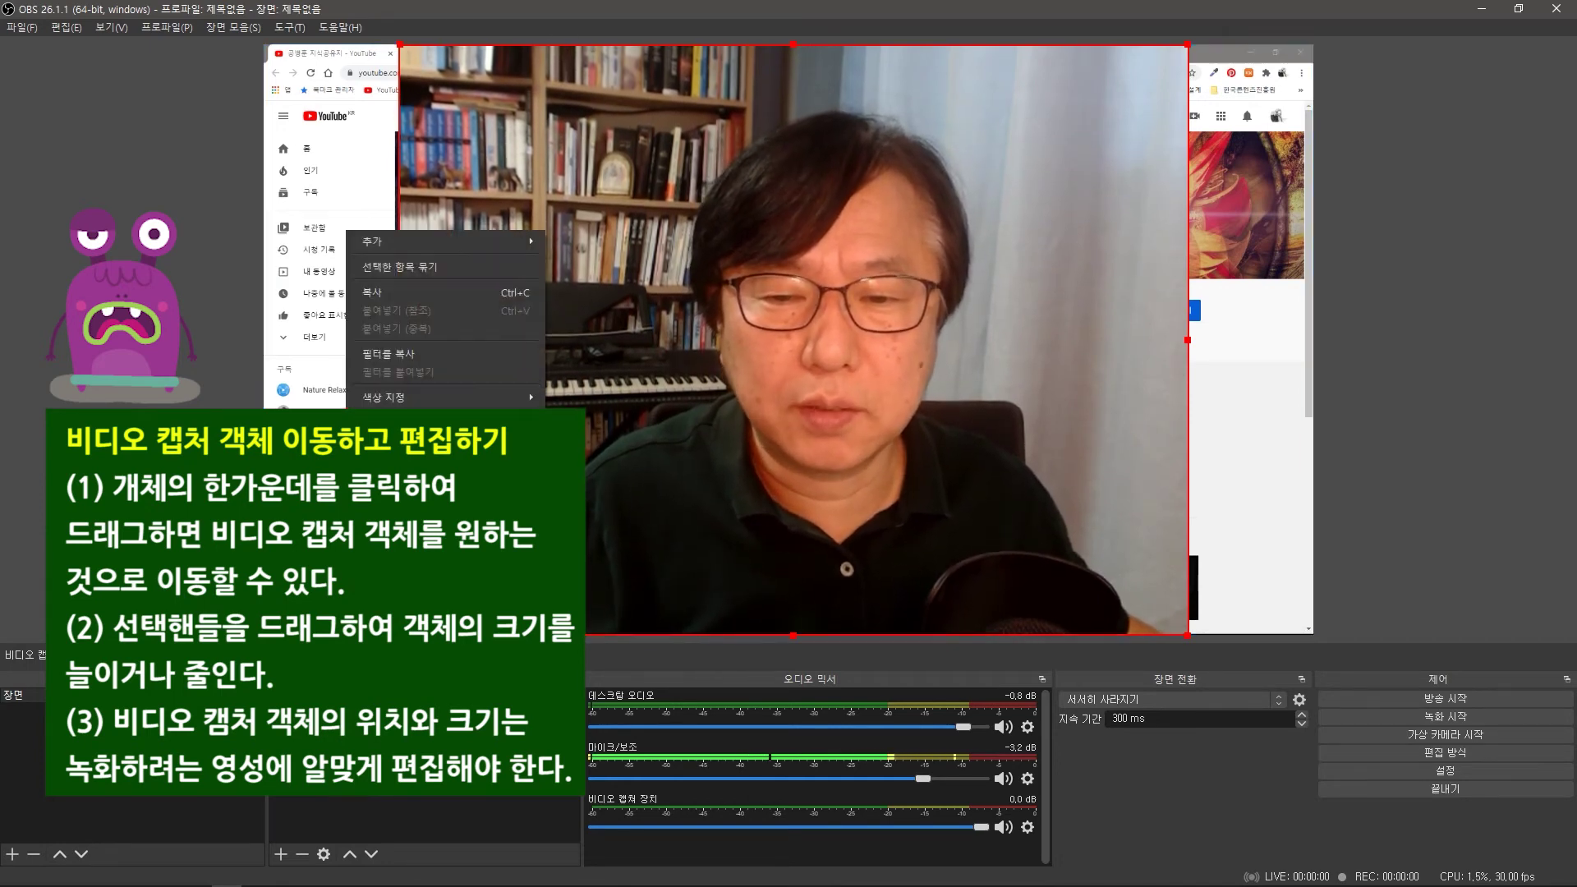
mouse_move(460, 477)
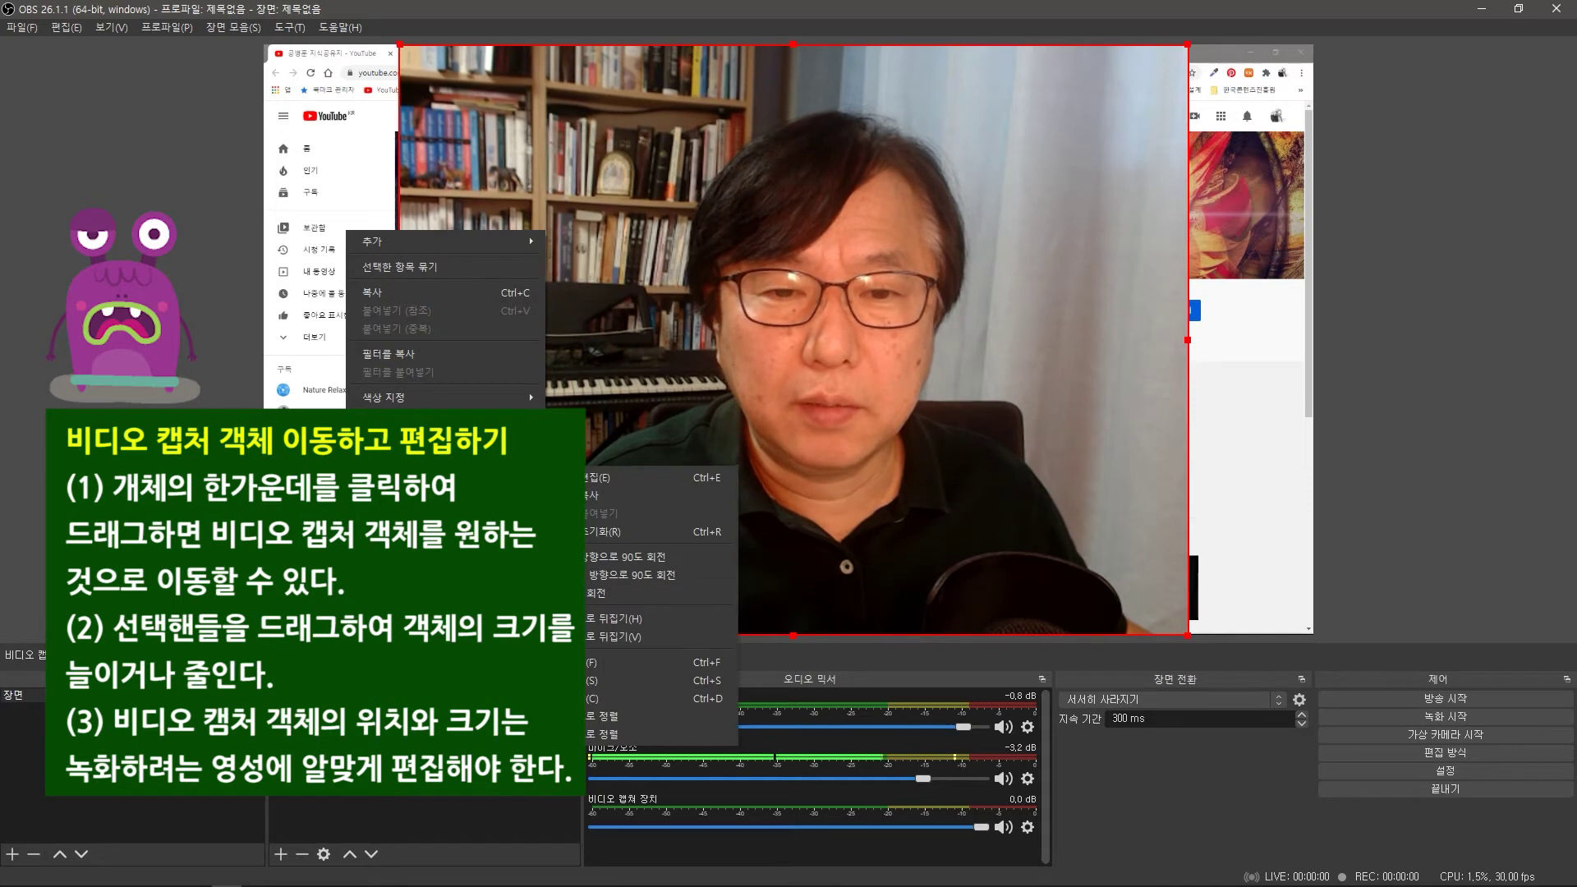
click(648, 531)
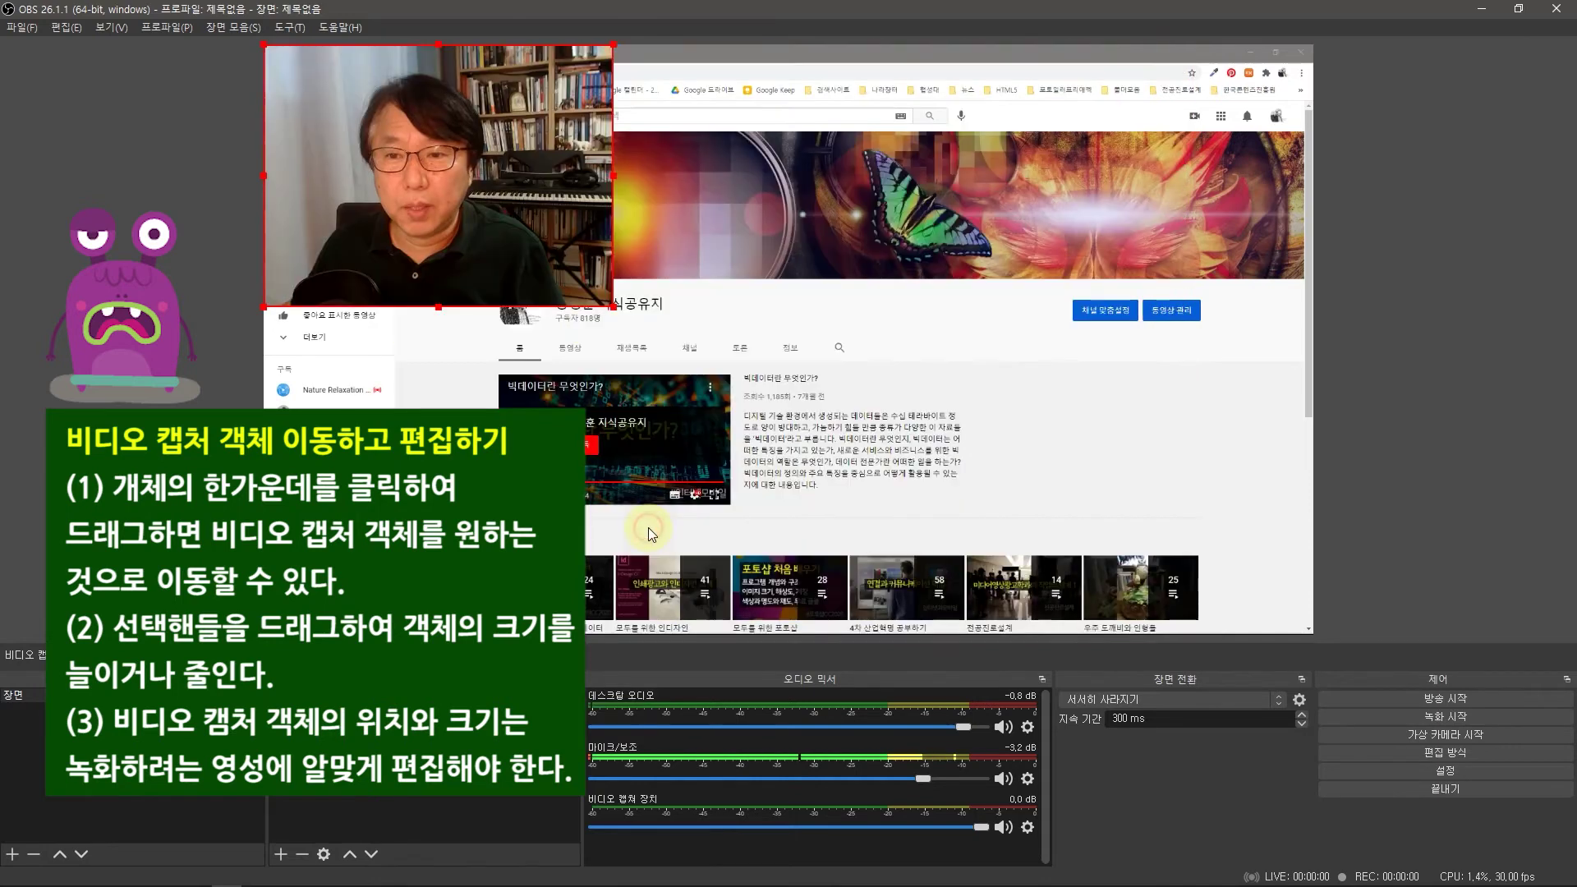
- Flip the webcam image horizontally again and move it over the right part of the canvas, around mid-height
click(445, 250)
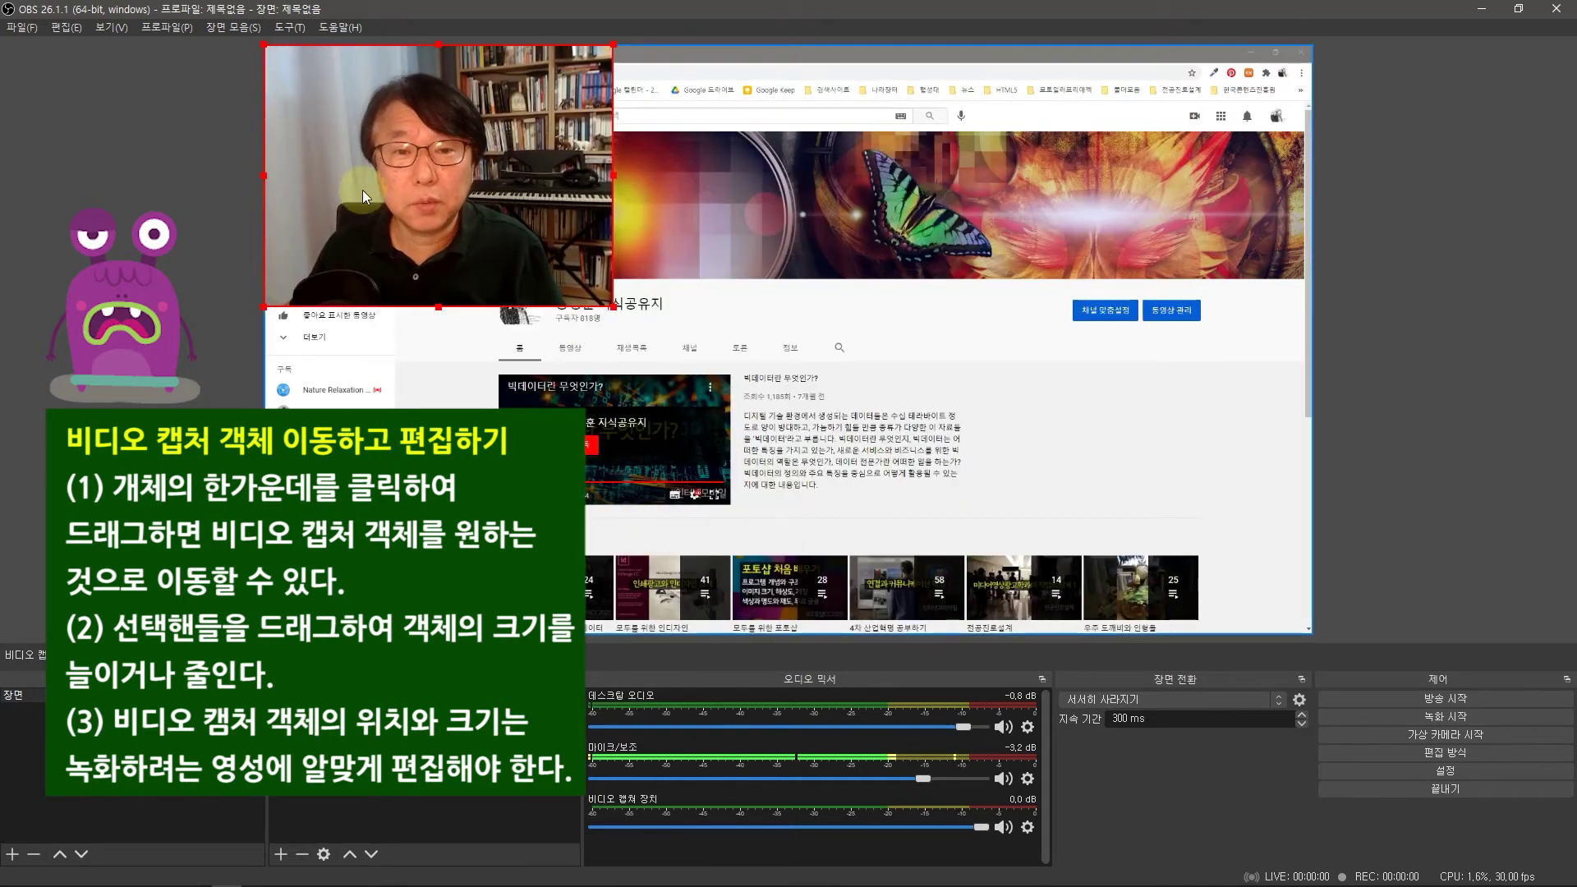
right_click(359, 230)
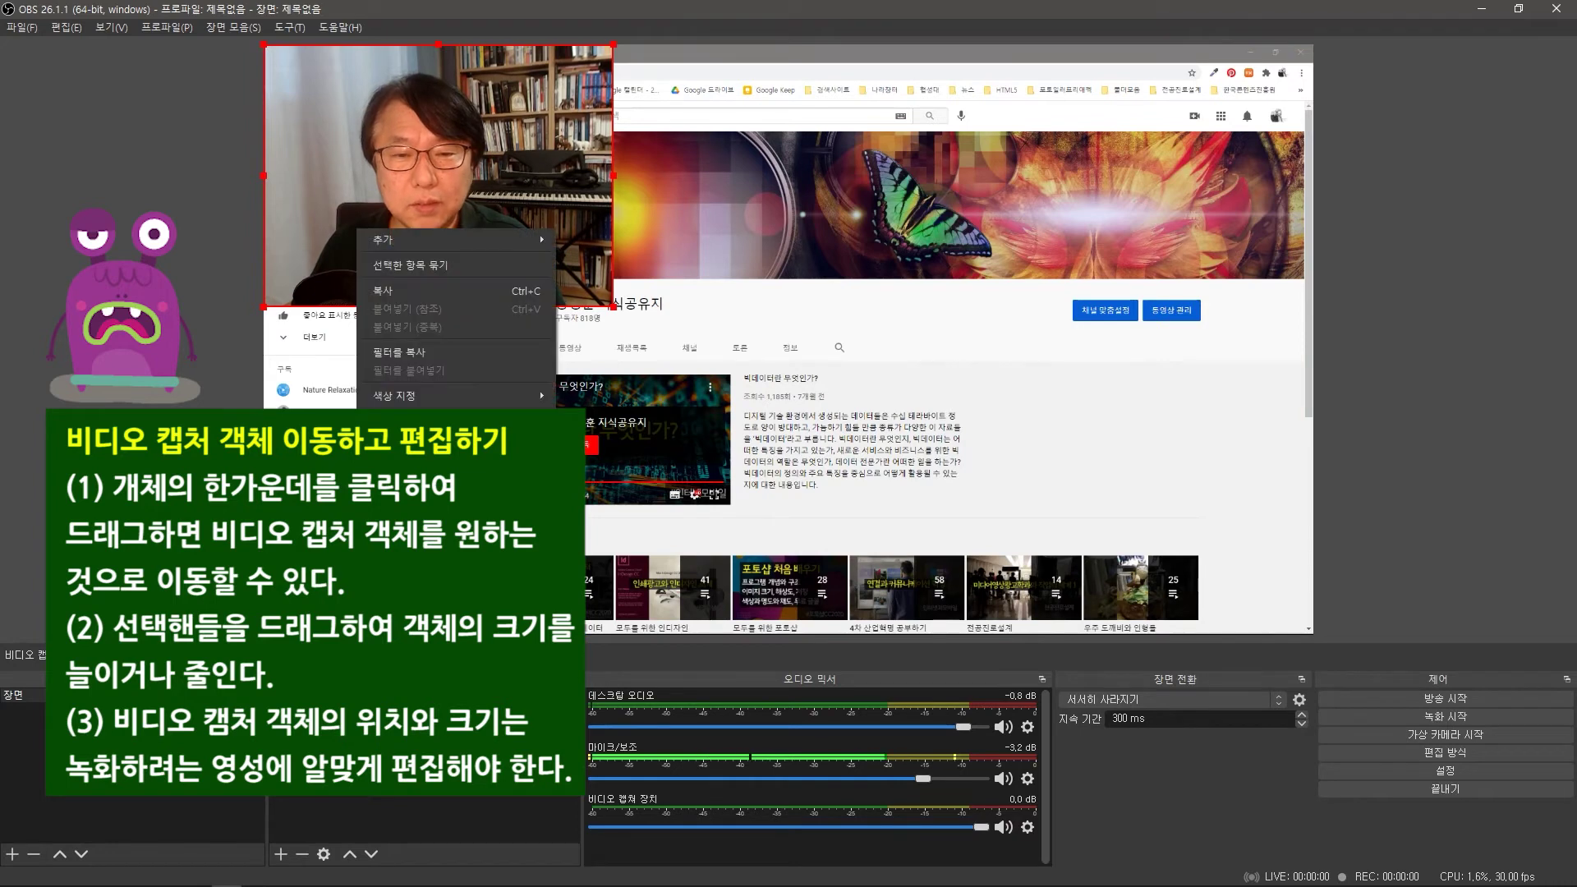
mouse_move(493, 475)
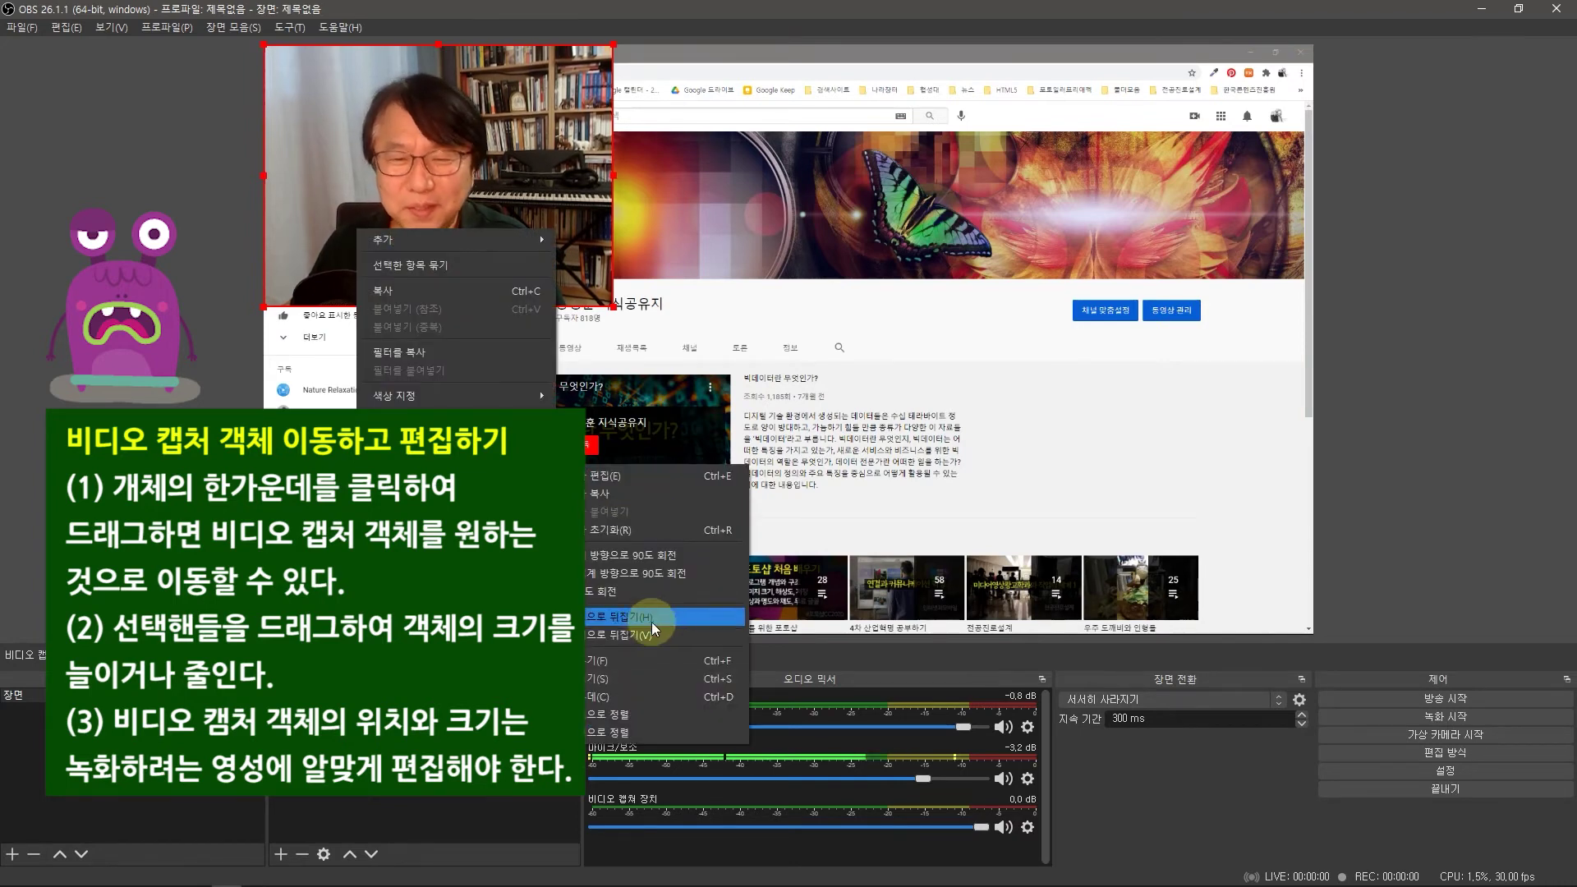
click(680, 616)
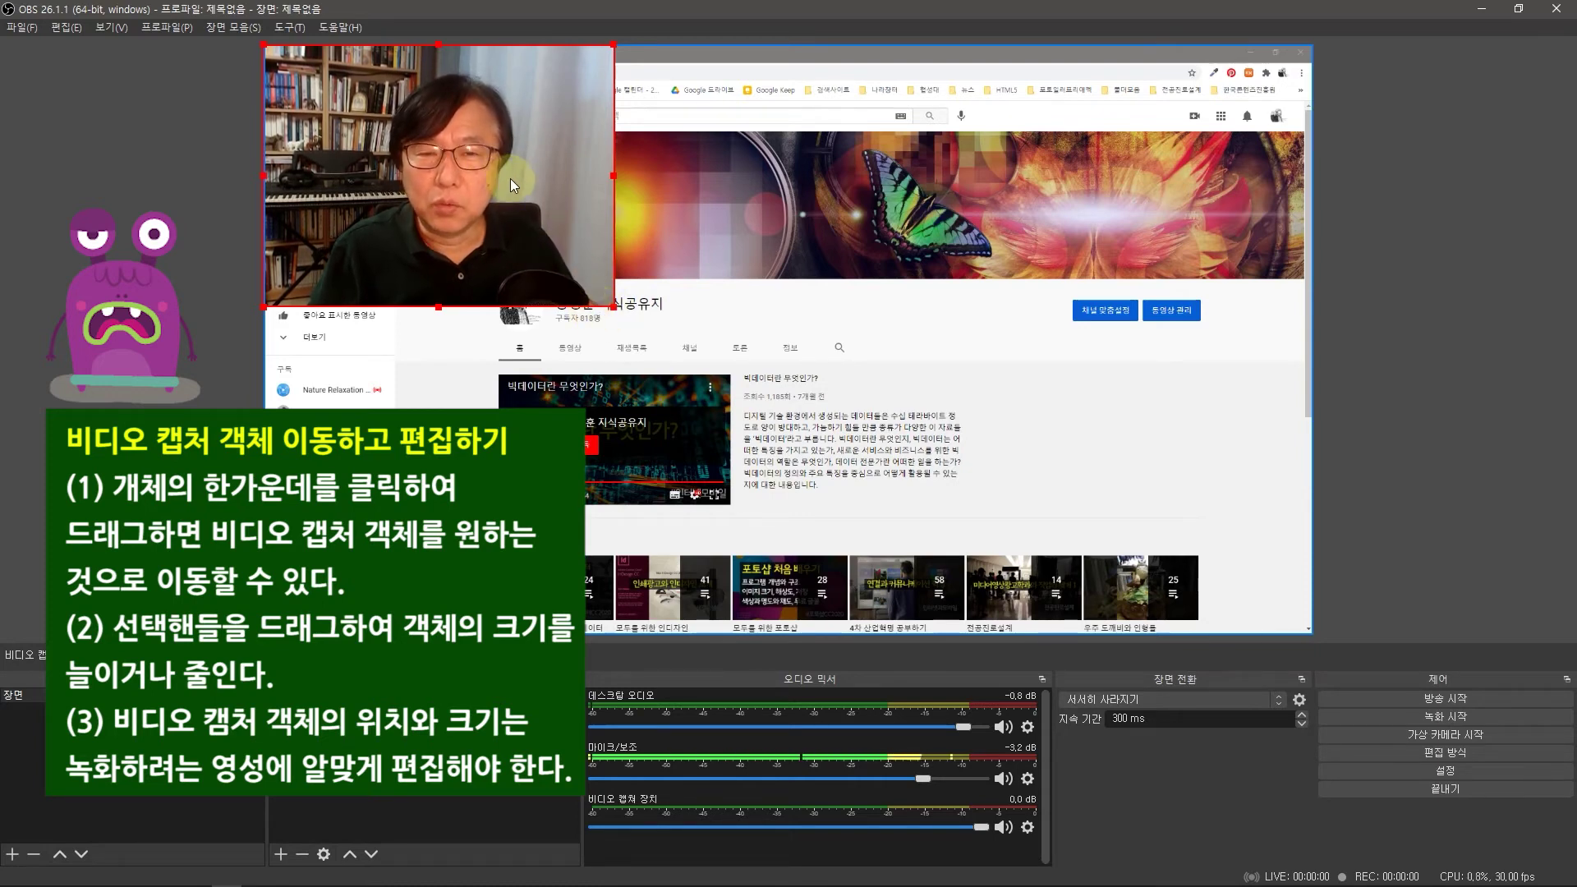
drag(509, 179, 1161, 376)
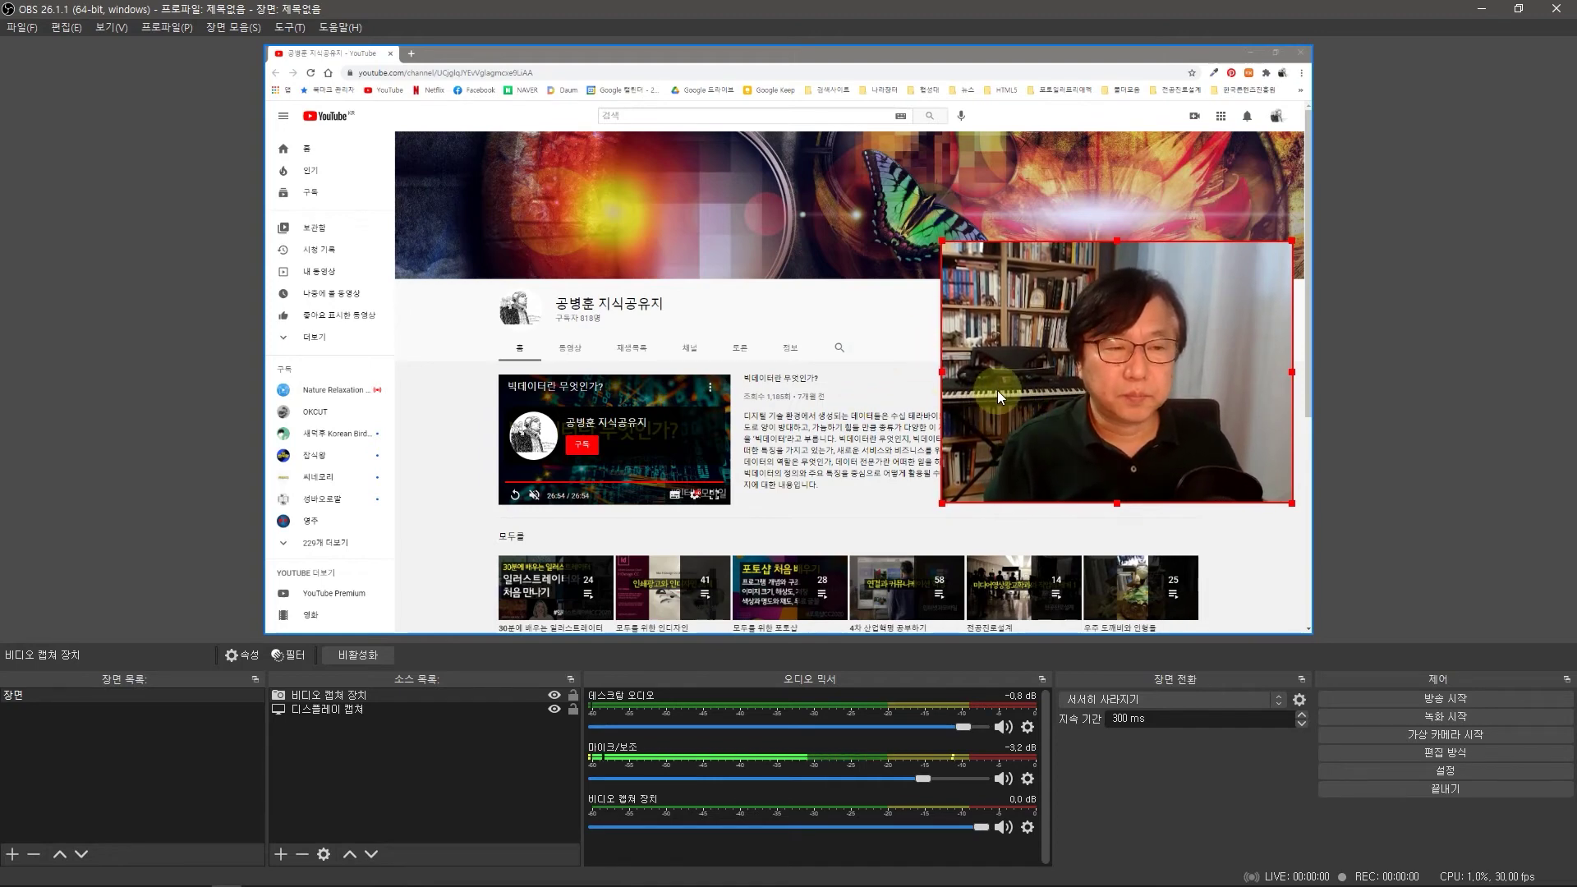
mouse_move(1113, 369)
mouse_down()
mouse_move(1111, 389)
mouse_move(1111, 369)
mouse_up()
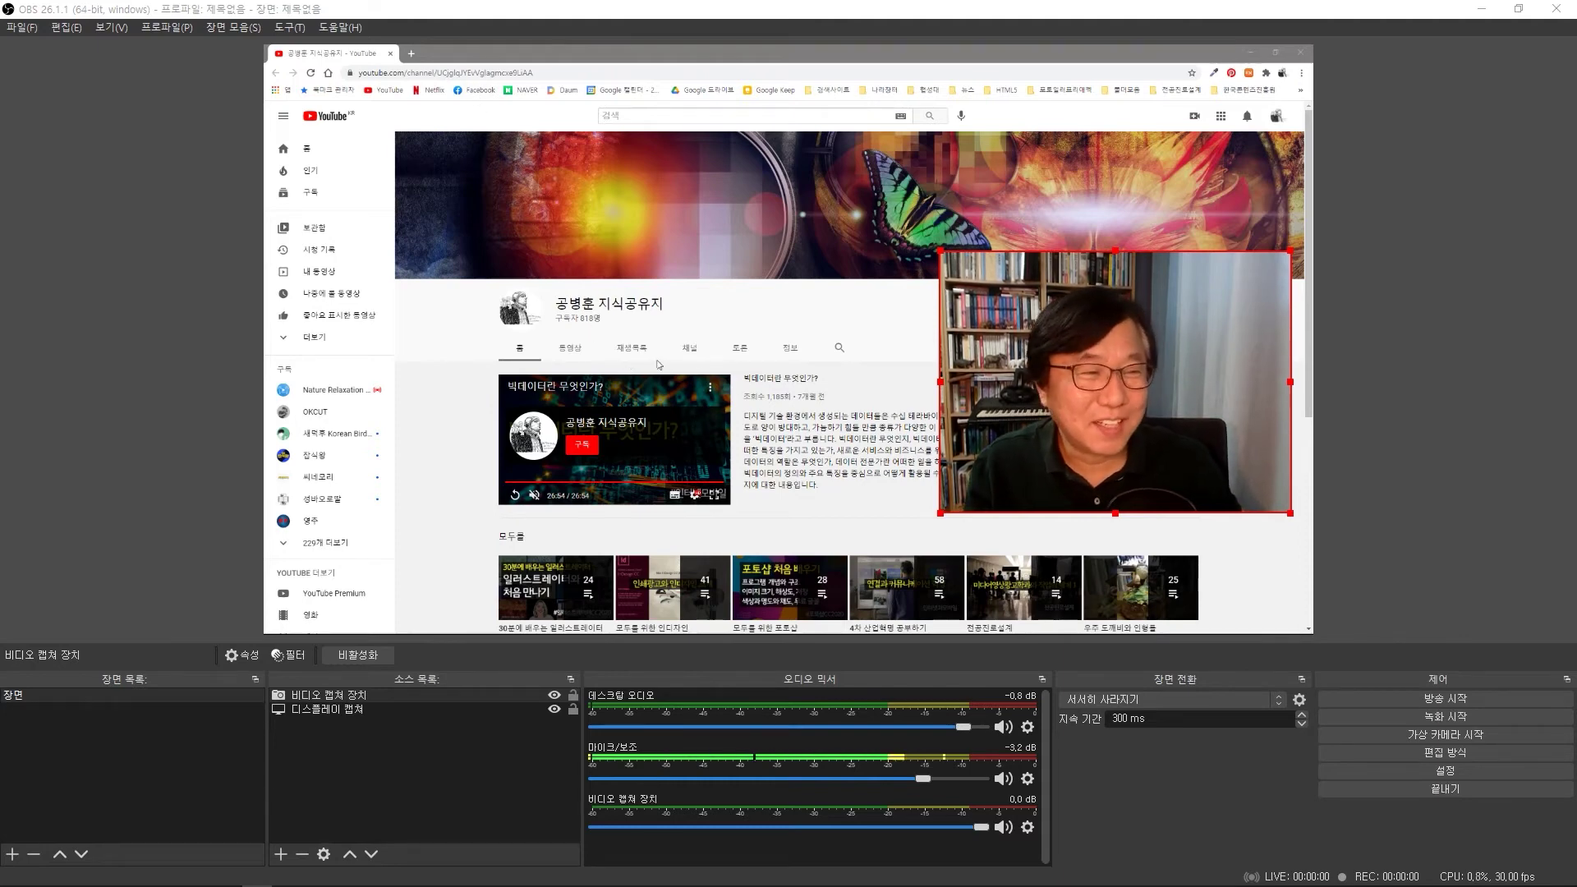
- Test the live display capture by browsing the YouTube channel and its playlists, and switch to the Adobe Dimension presentation
scroll(658, 366, down, 1)
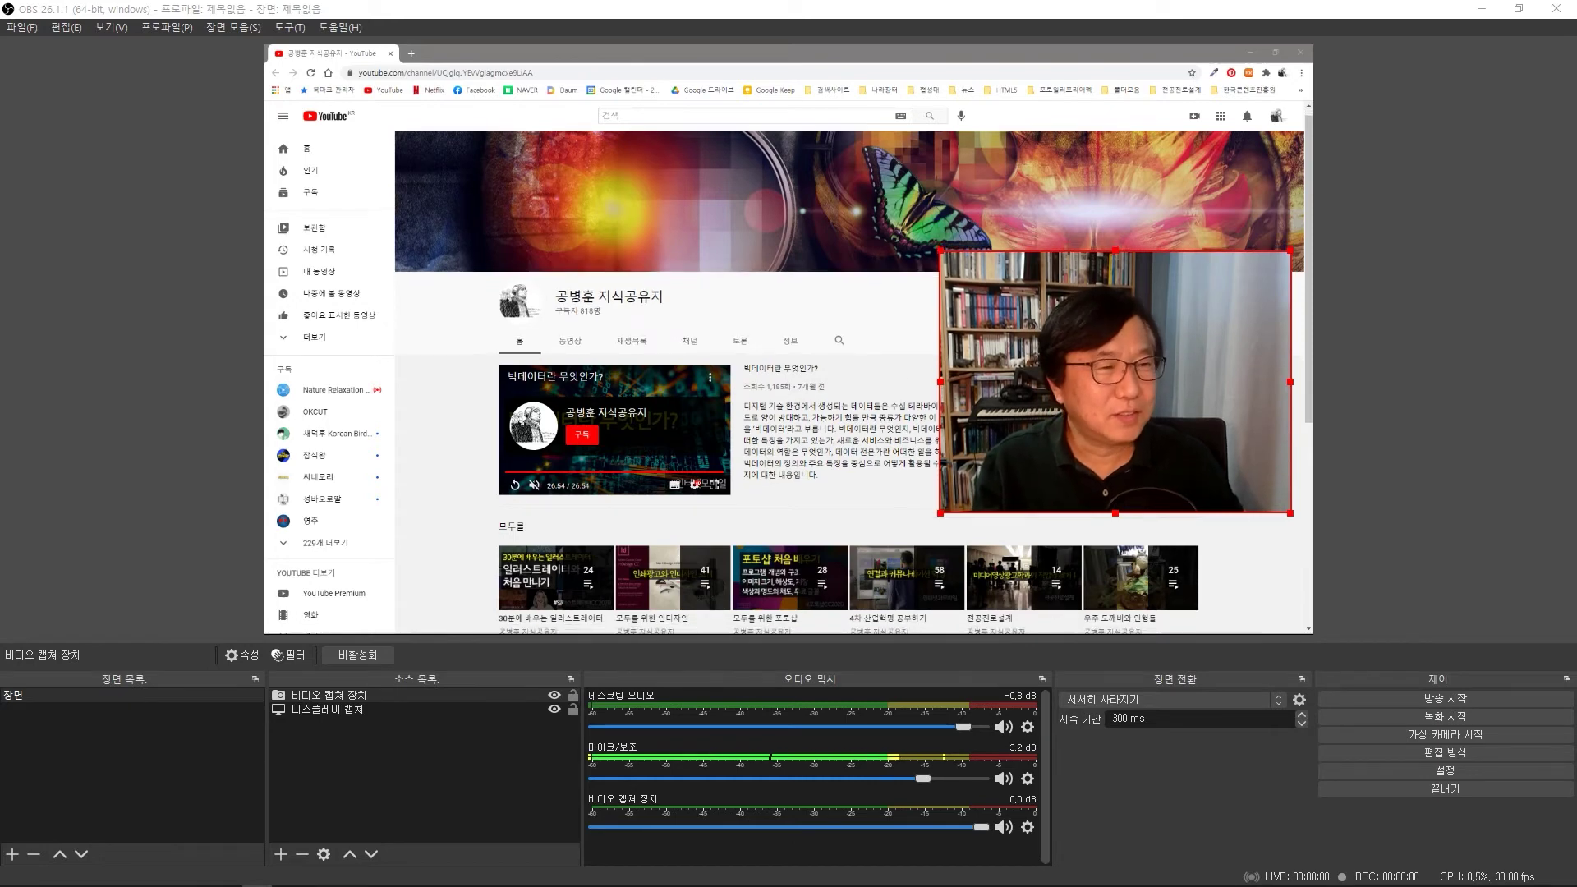
scroll(658, 366, down, 5)
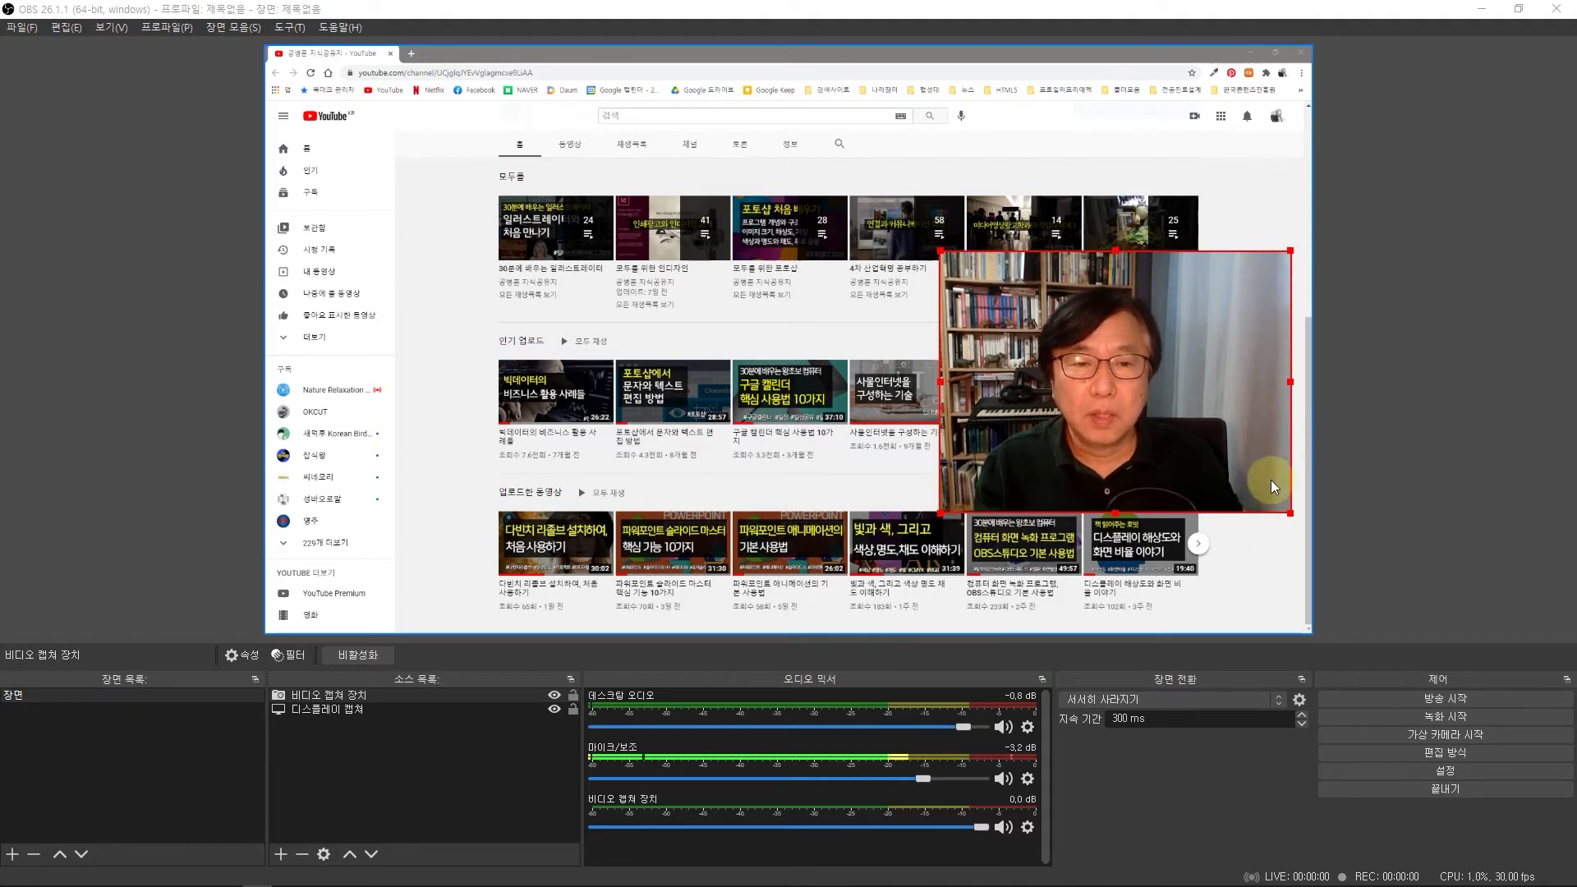
click(1440, 278)
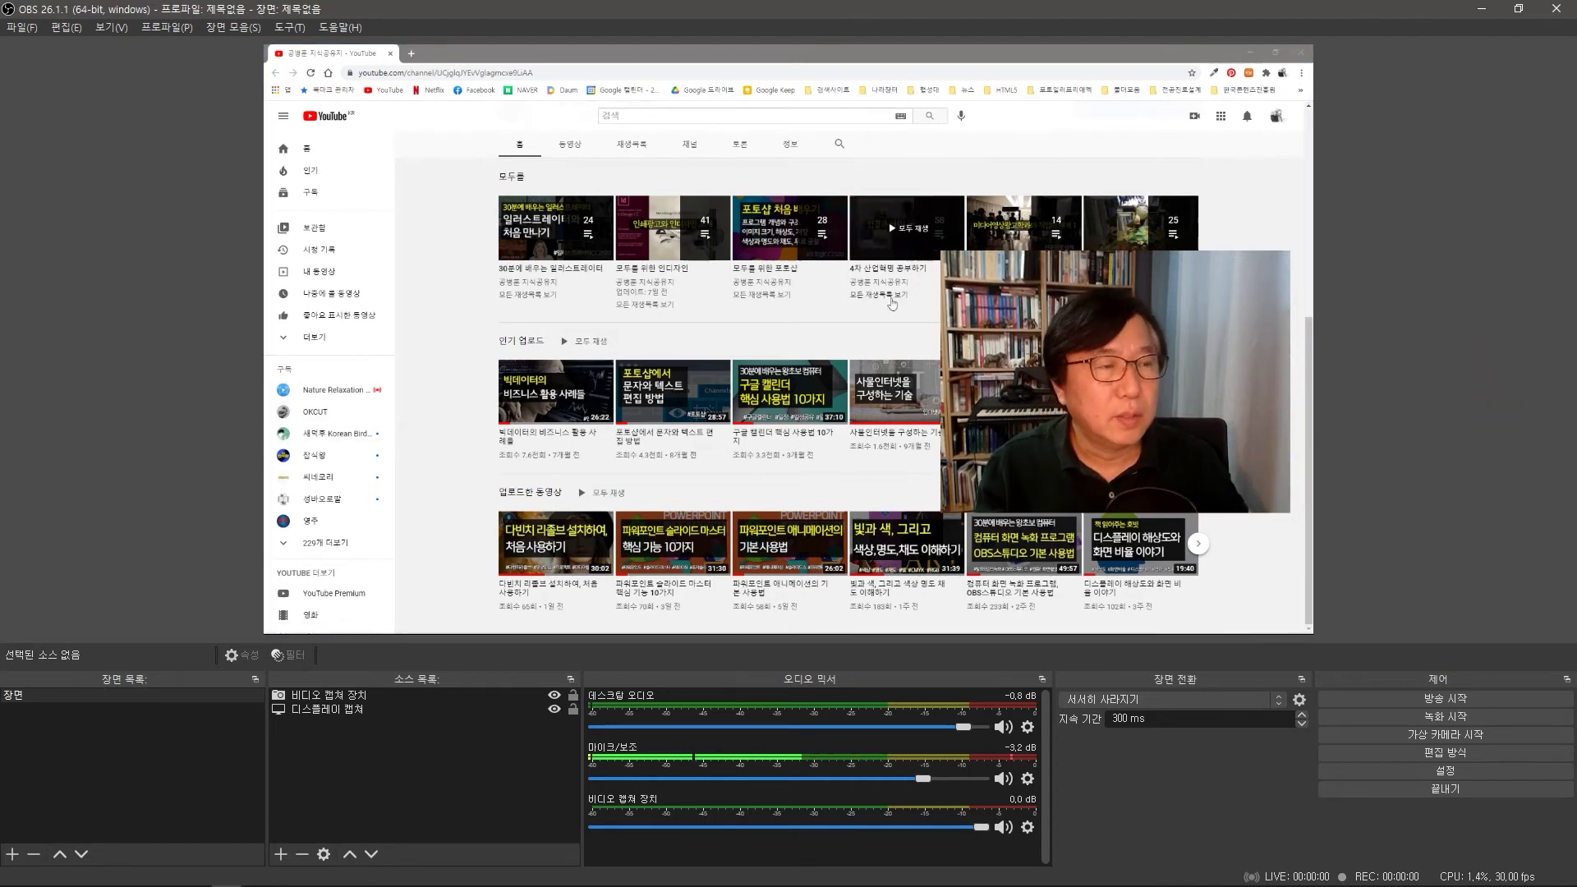
scroll(630, 389, up, 5)
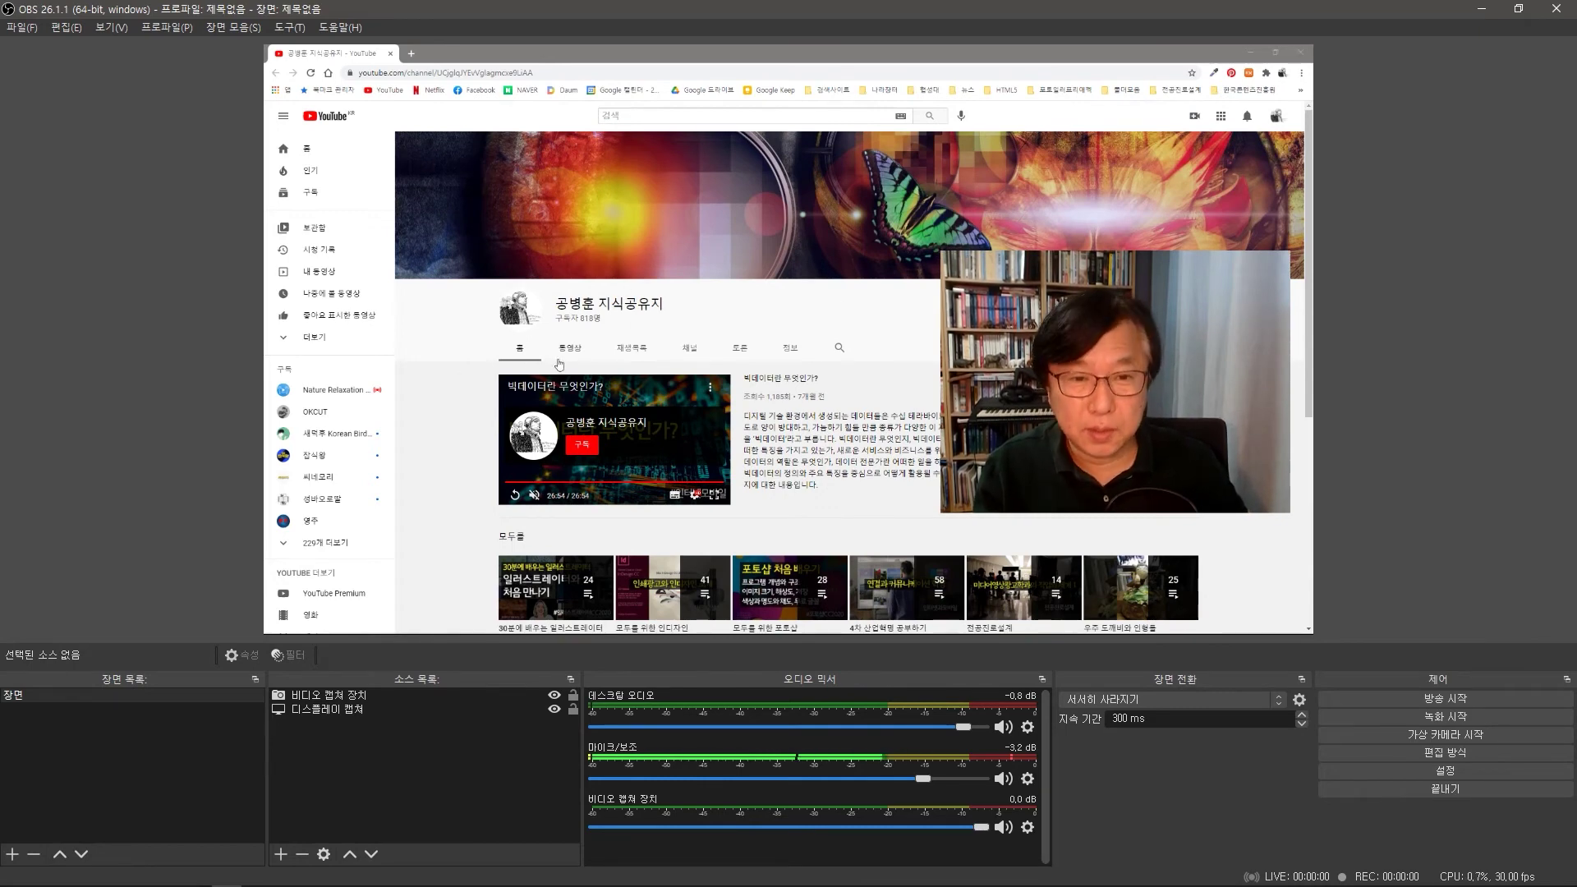
click(638, 350)
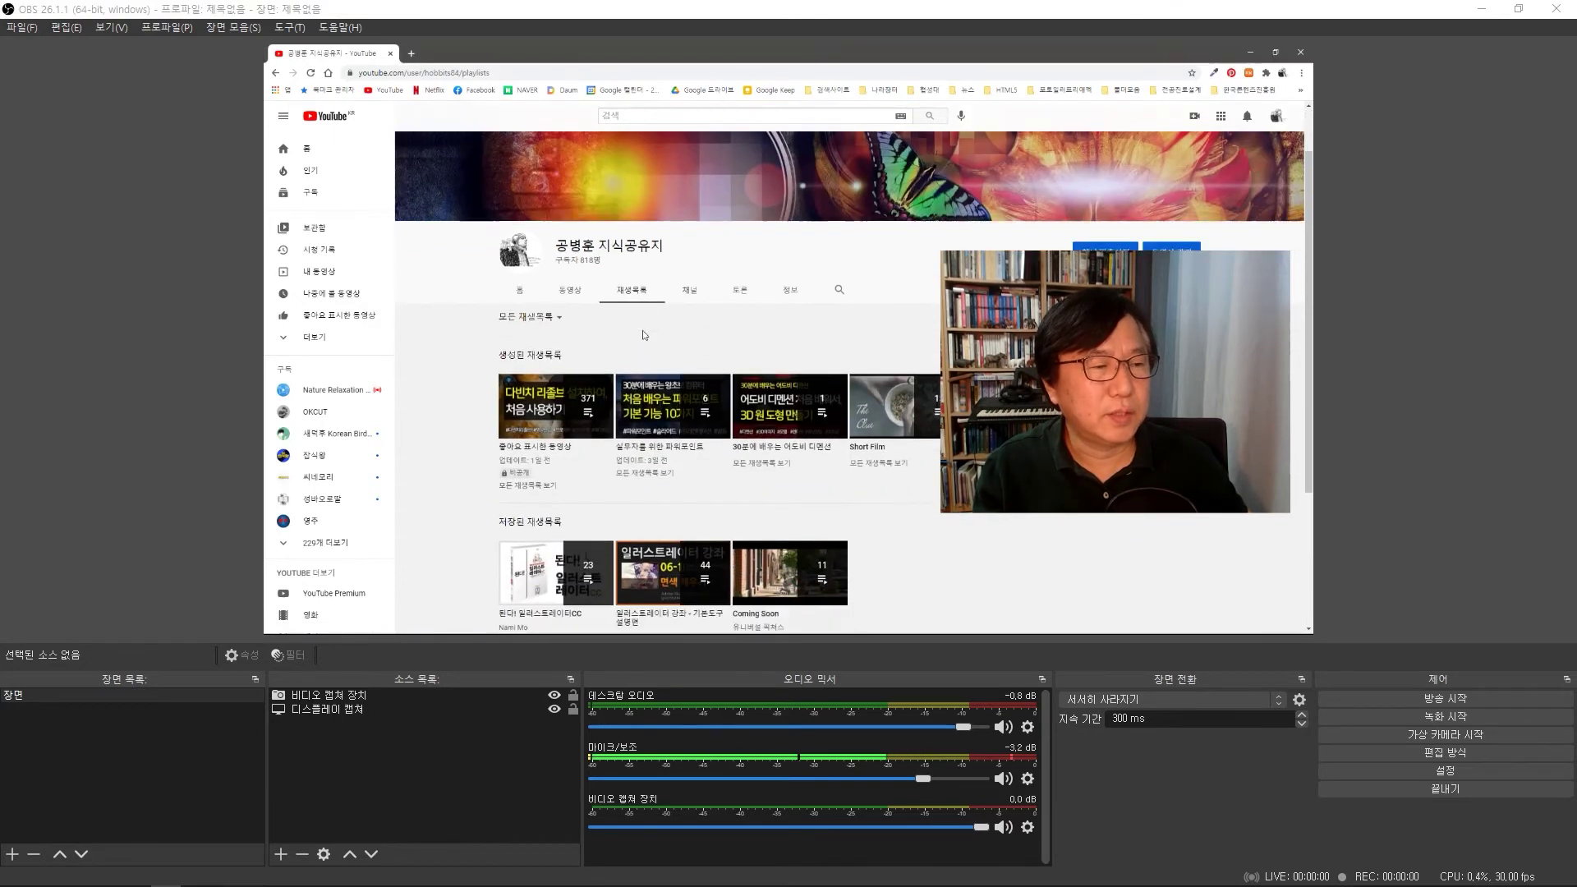
key(alt+Left)
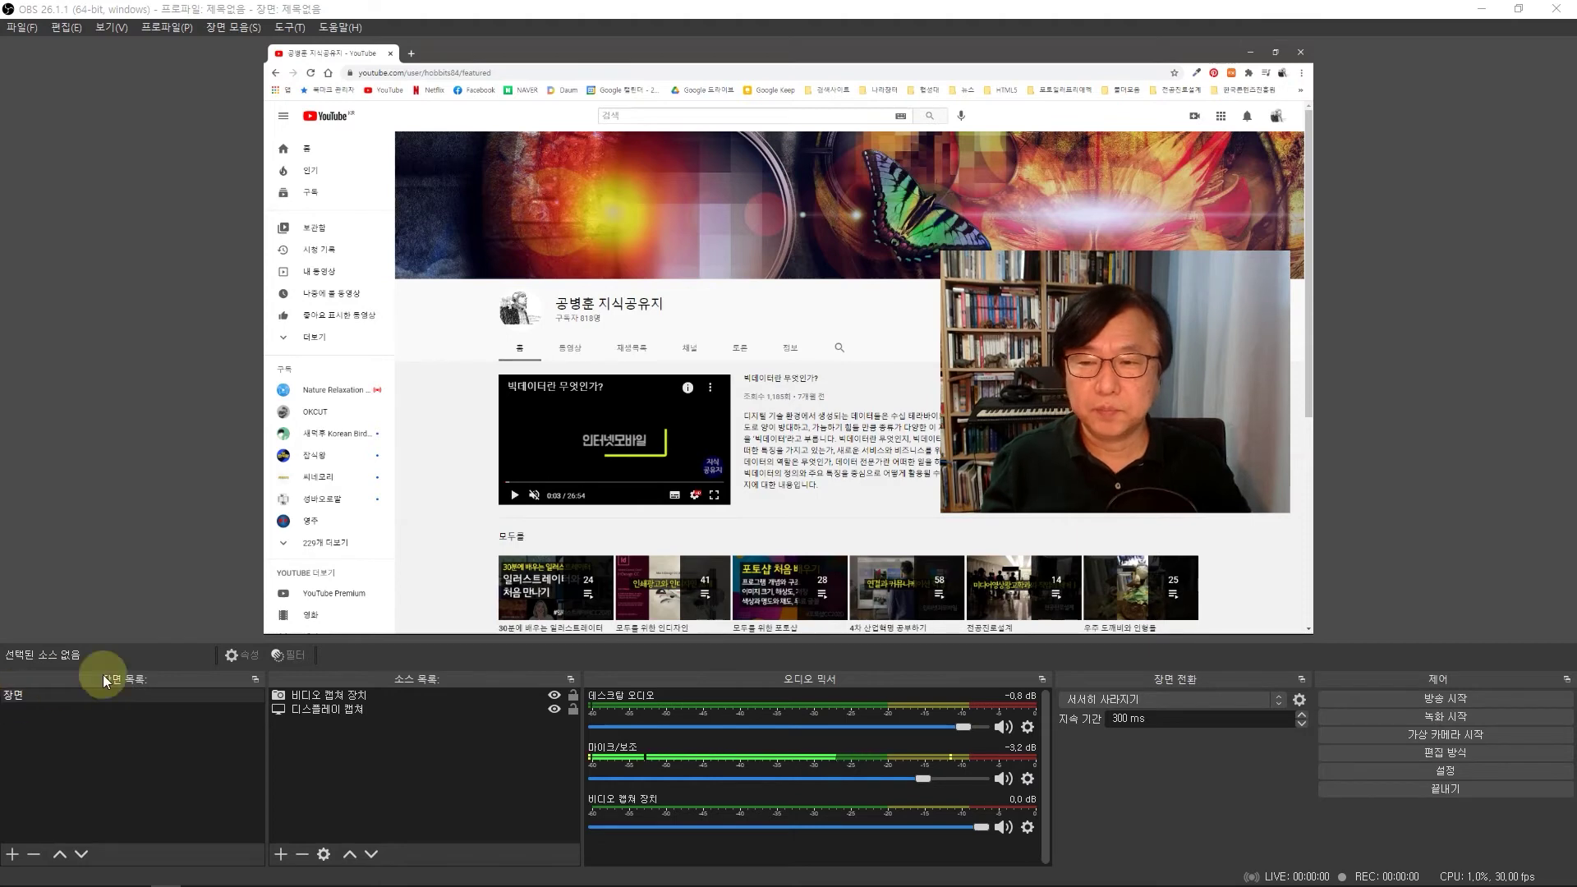
key(alt+Tab)
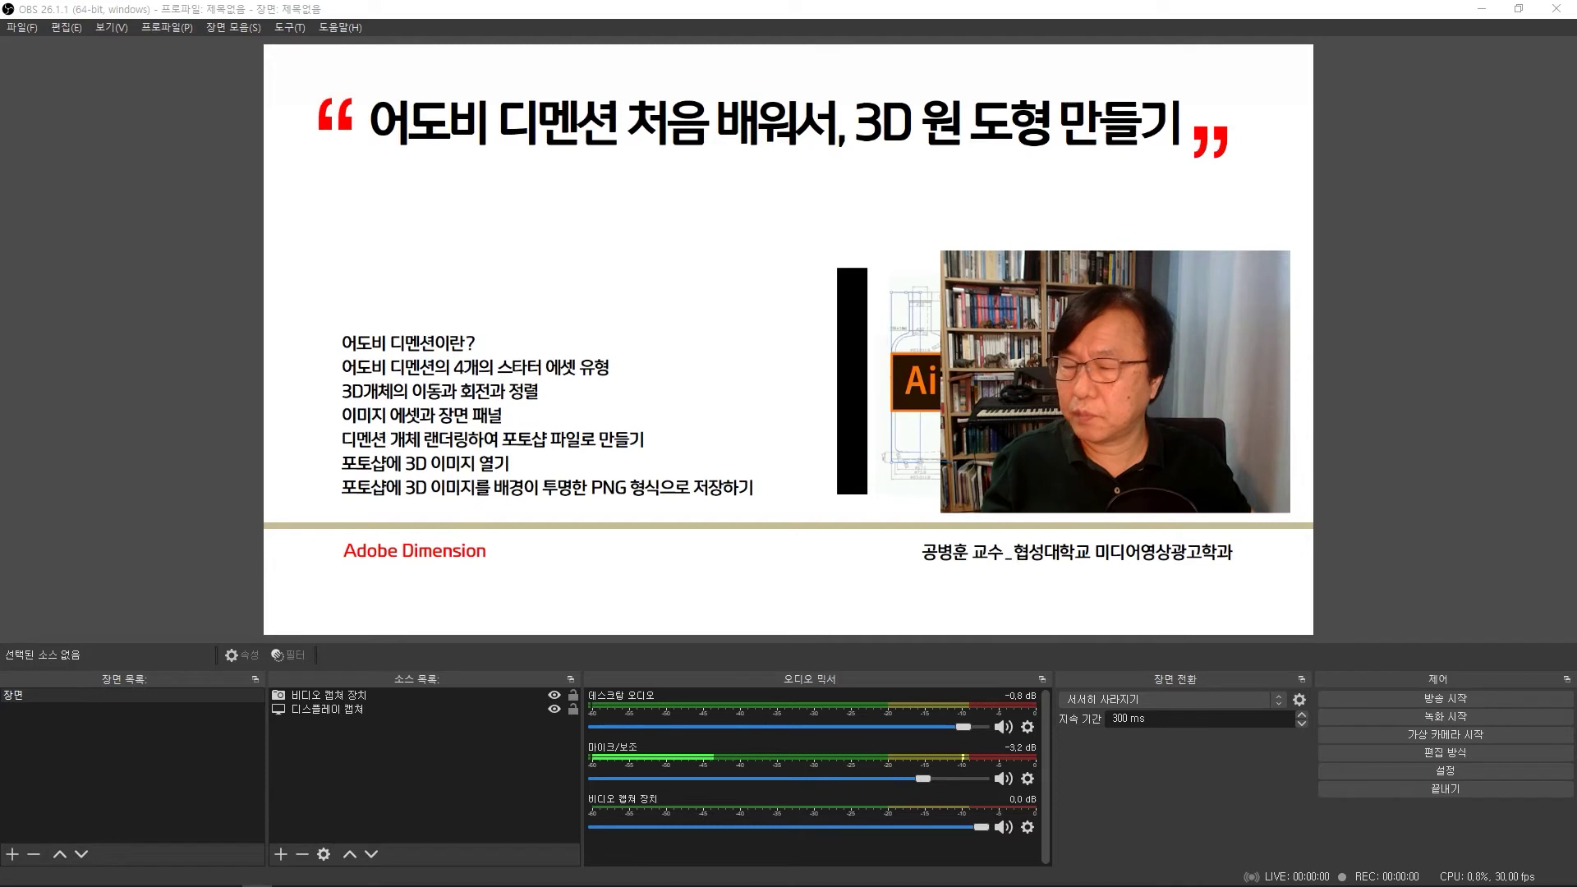
- Advance the slide show through the "어도비 디멘션이란?" slide, and move the webcam image into the canvas's lower-right corner at about half its size
key(Right)
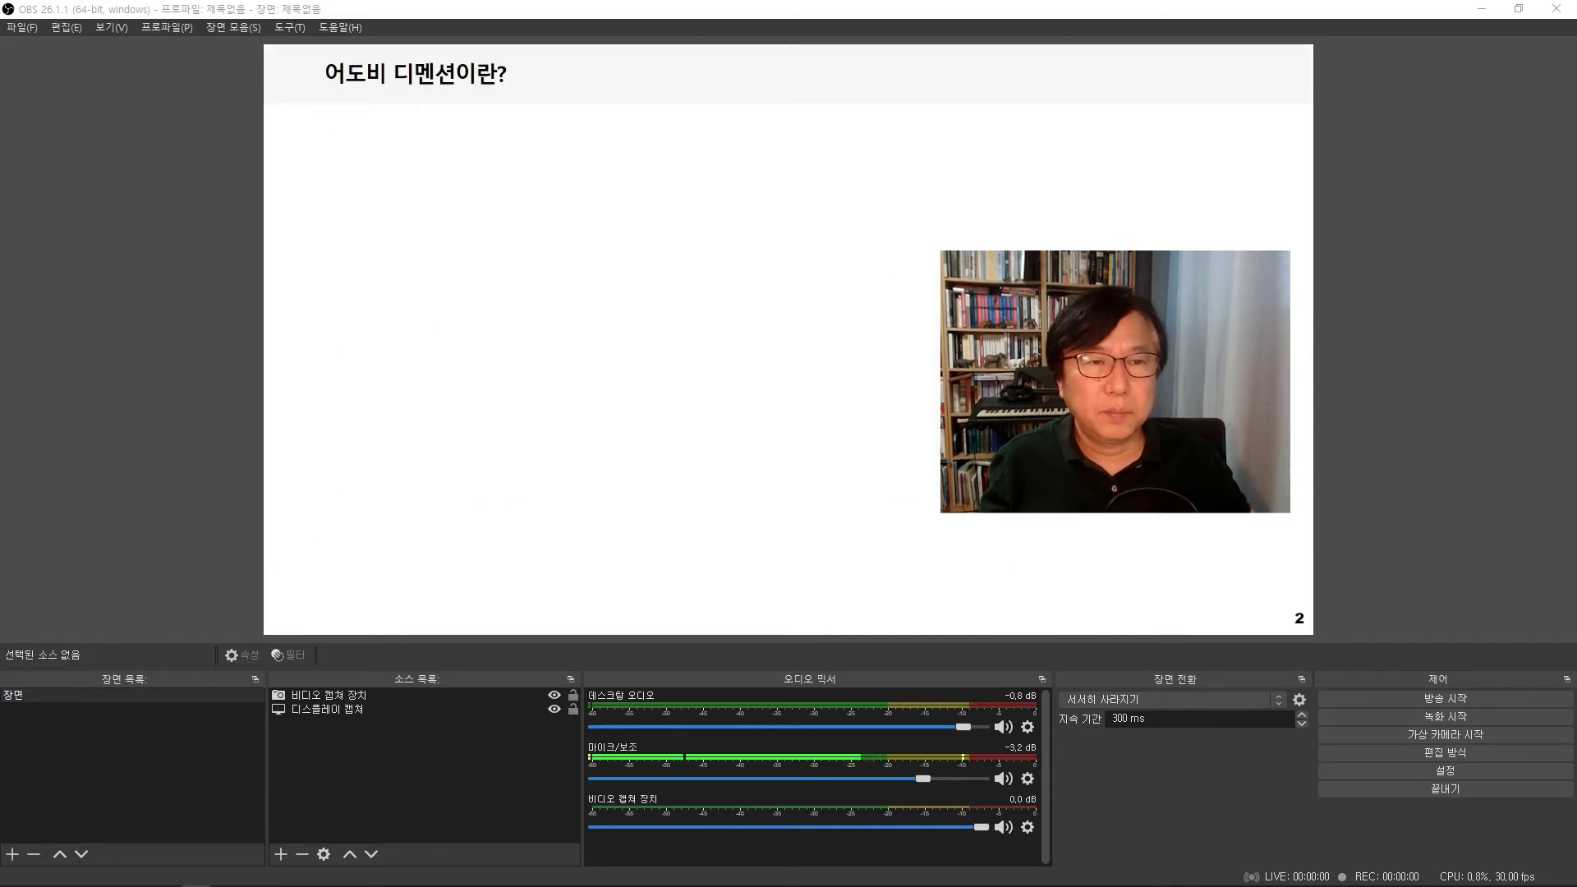
key(Right)
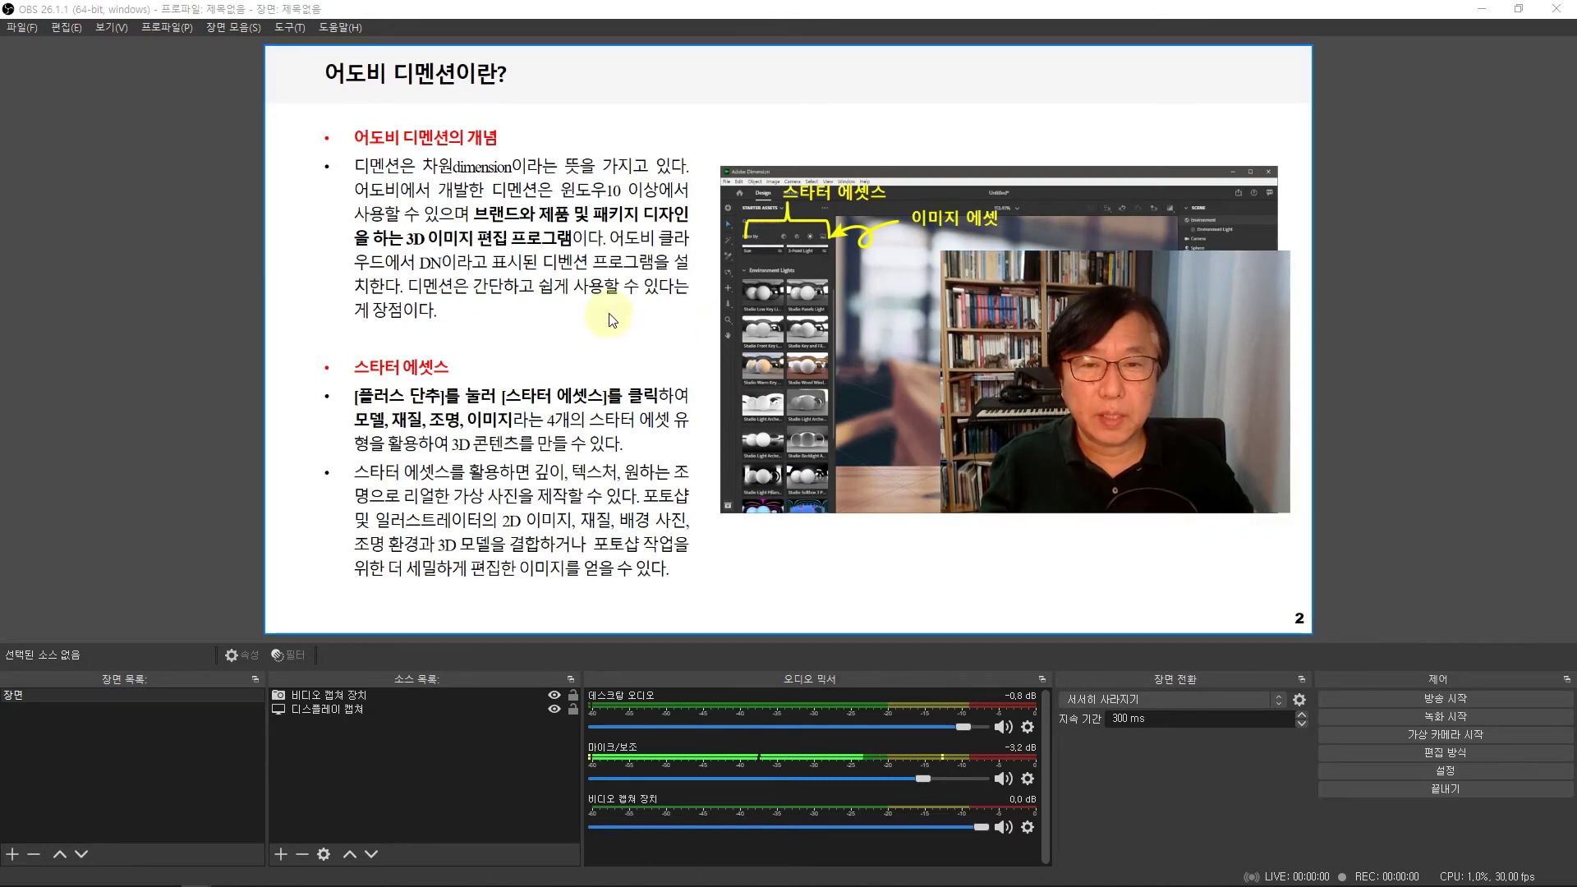
click(1149, 345)
drag(1151, 332, 1171, 446)
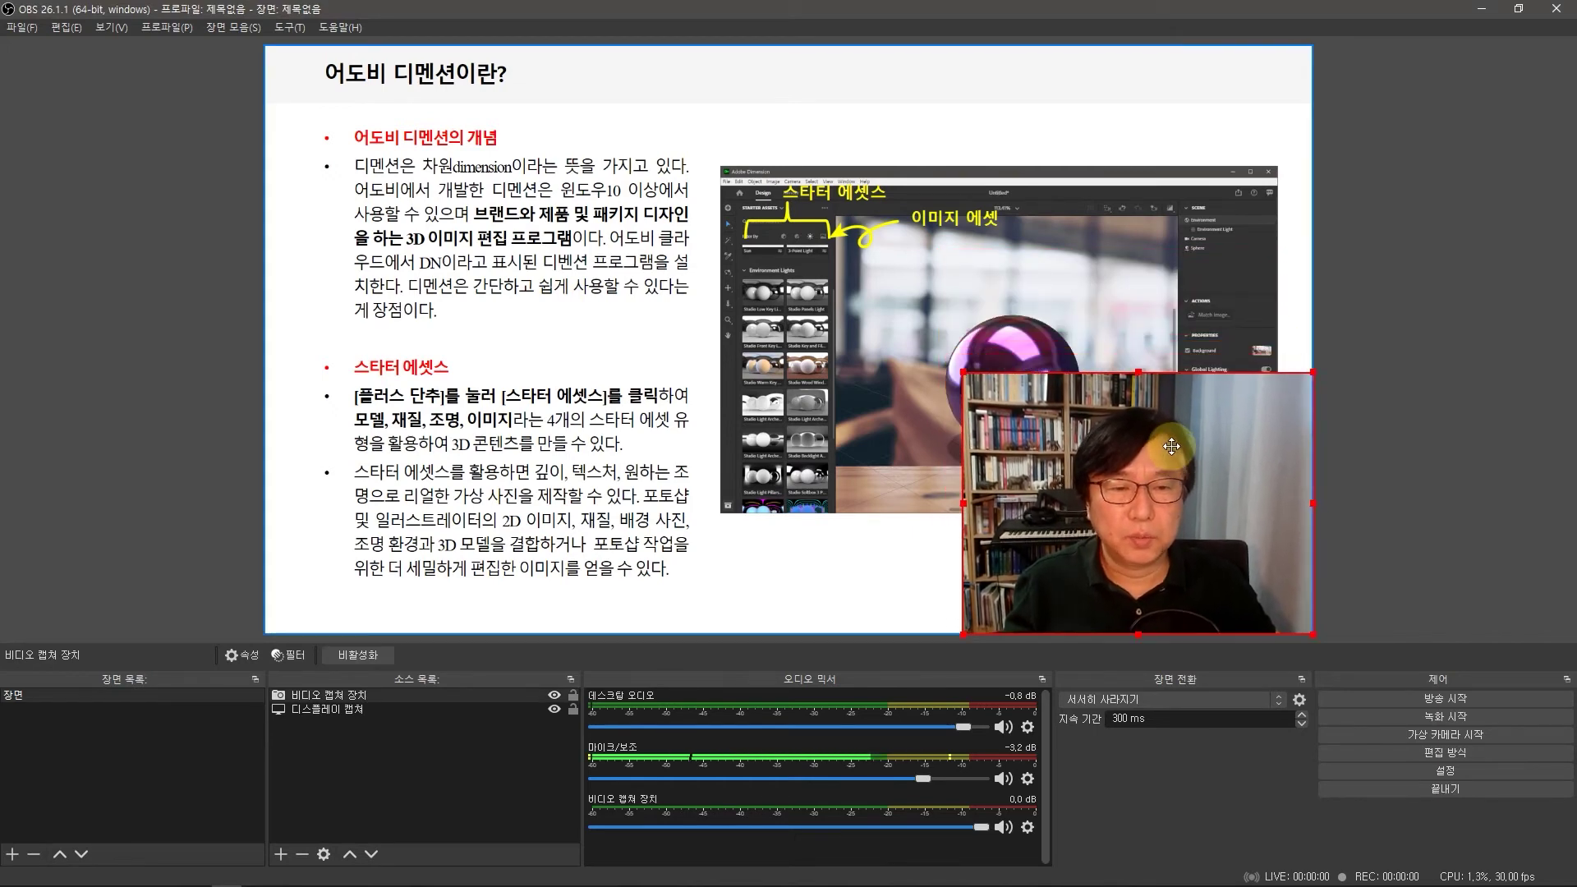
drag(964, 372, 1068, 505)
click(978, 585)
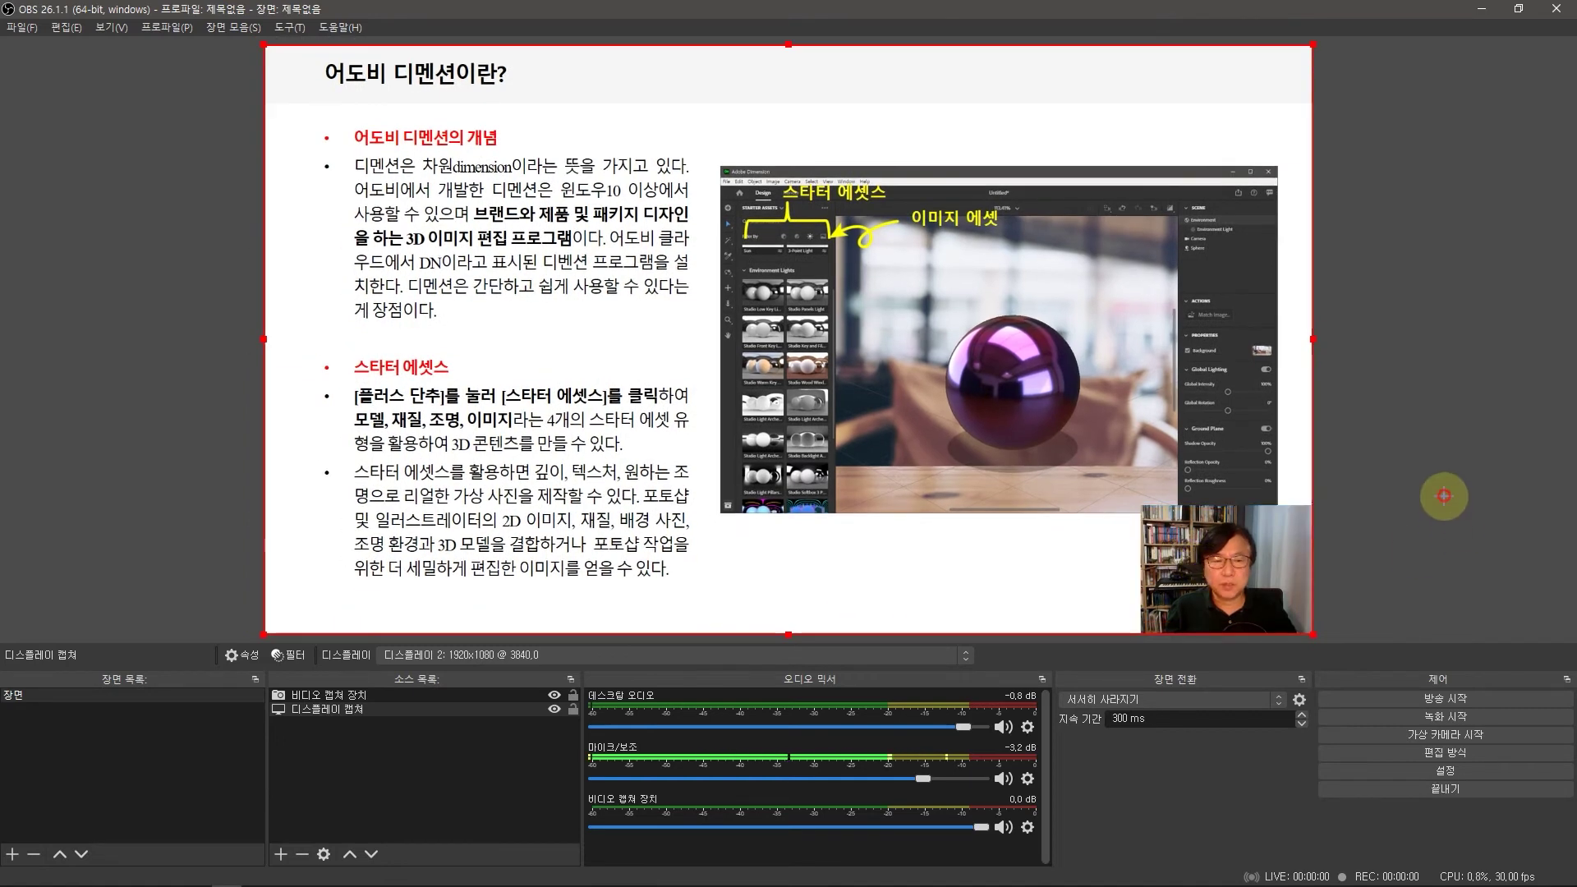
- Move the webcam image slightly inward from the canvas's lower-right corner
click(1210, 560)
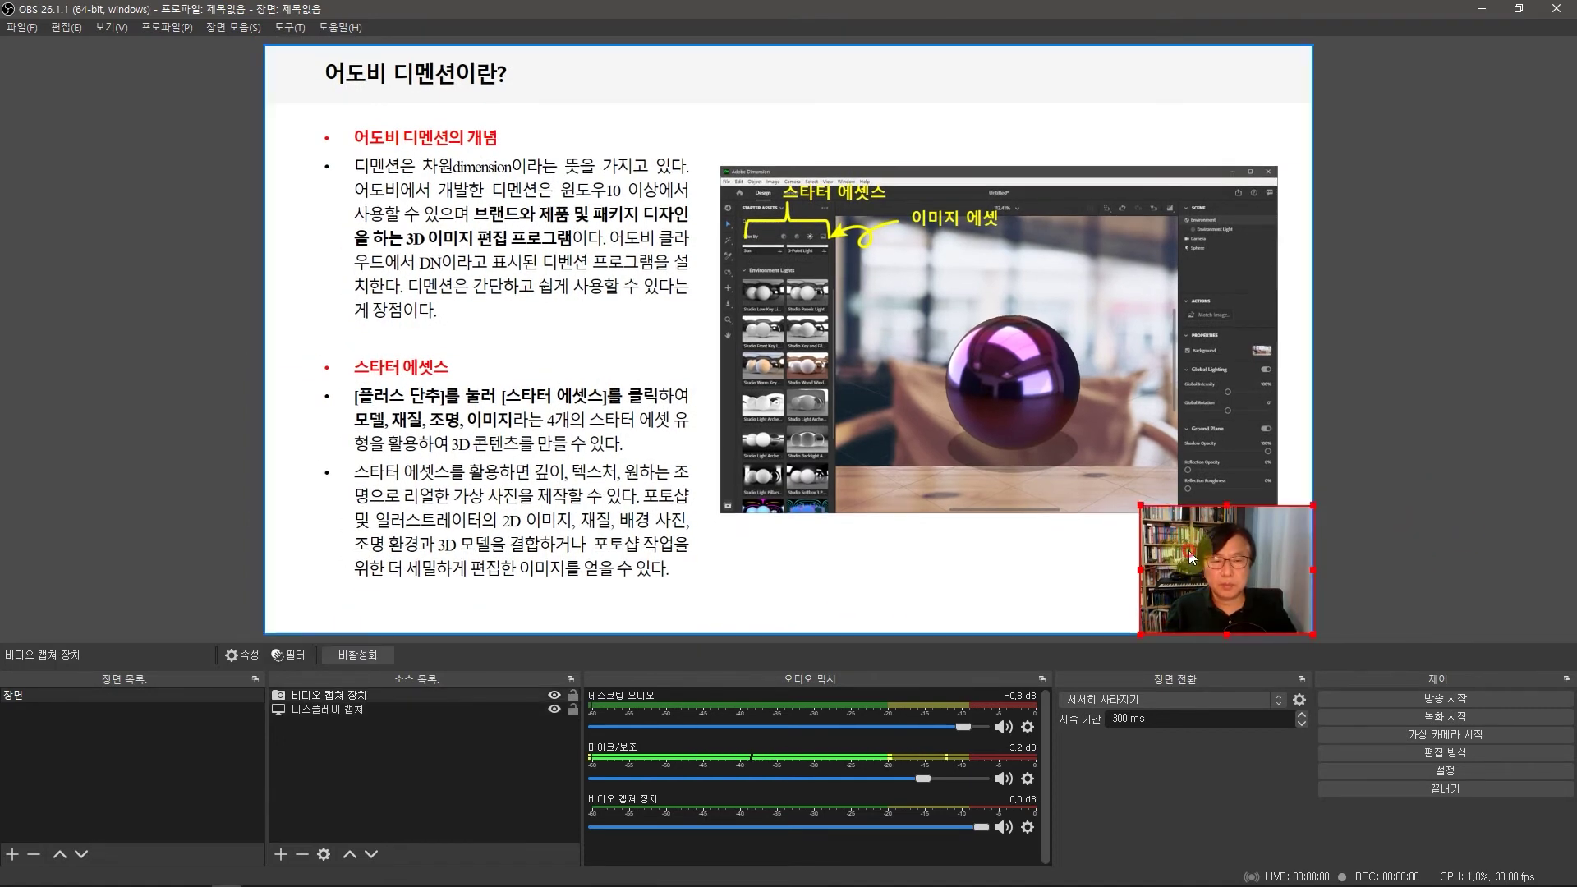
drag(1185, 546, 1177, 535)
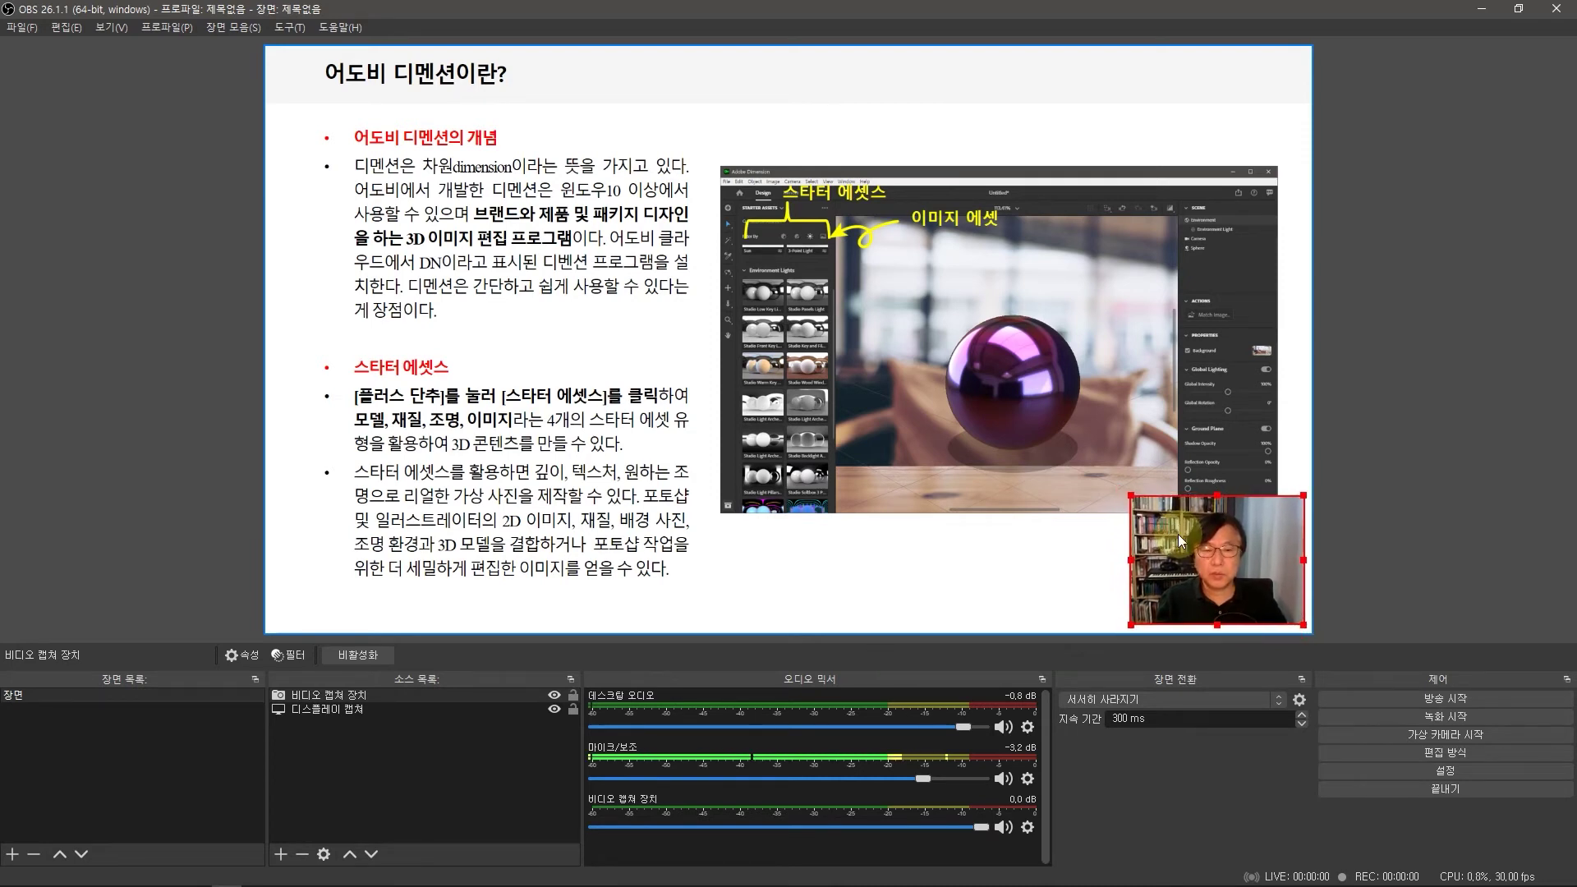
click(1040, 569)
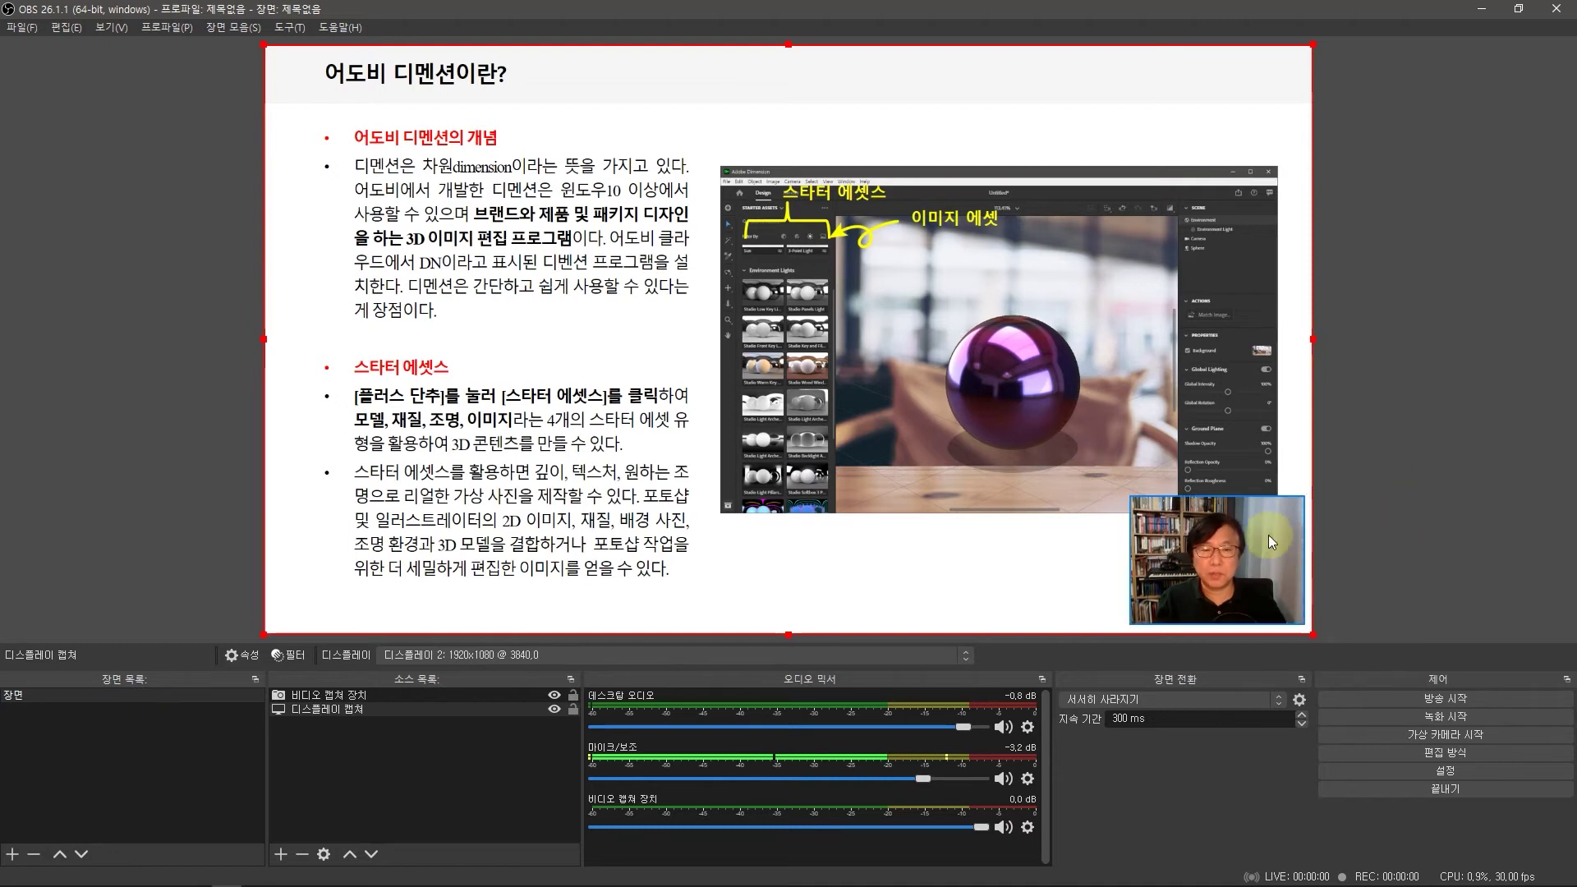
- Move the webcam image to the upper-right corner of the canvas with a small margin, and deselect it
click(1195, 546)
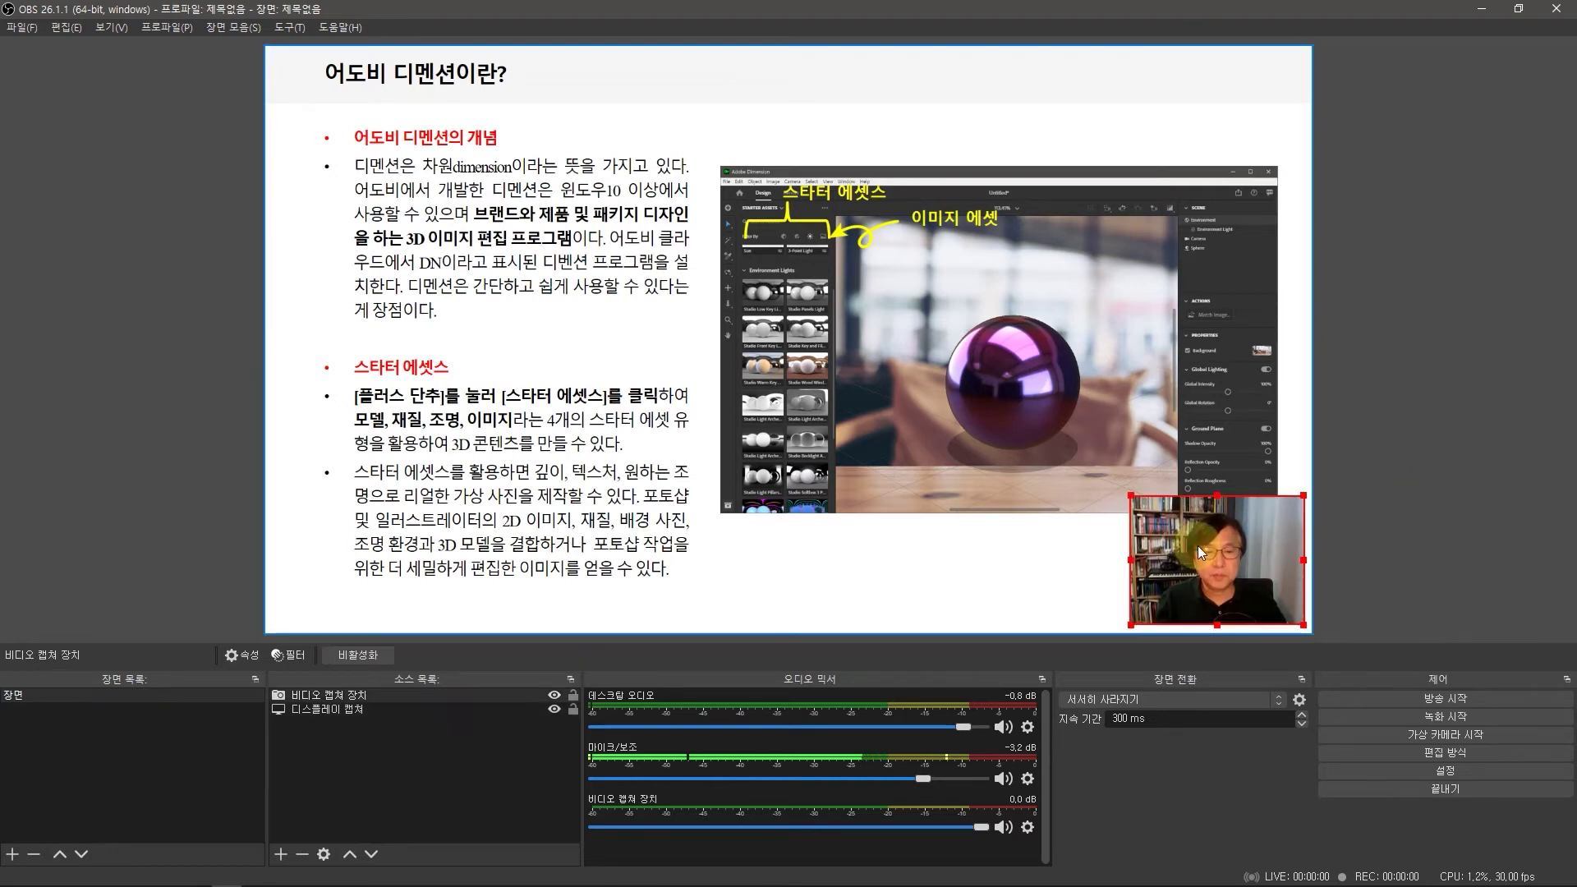
drag(1189, 540, 1172, 326)
drag(1166, 171, 1183, 99)
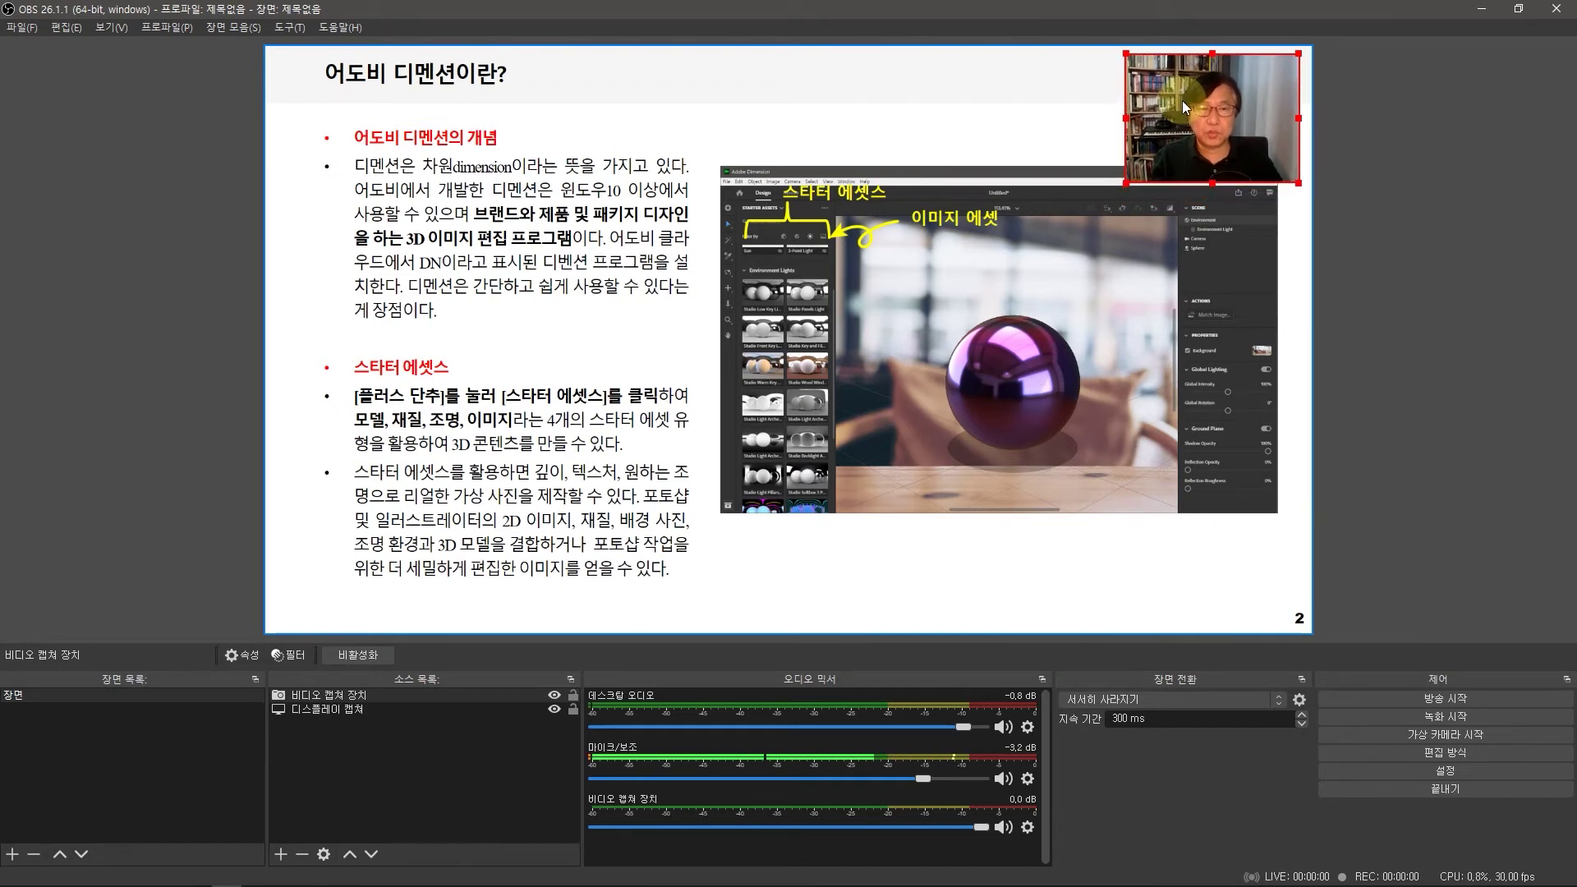
click(1411, 506)
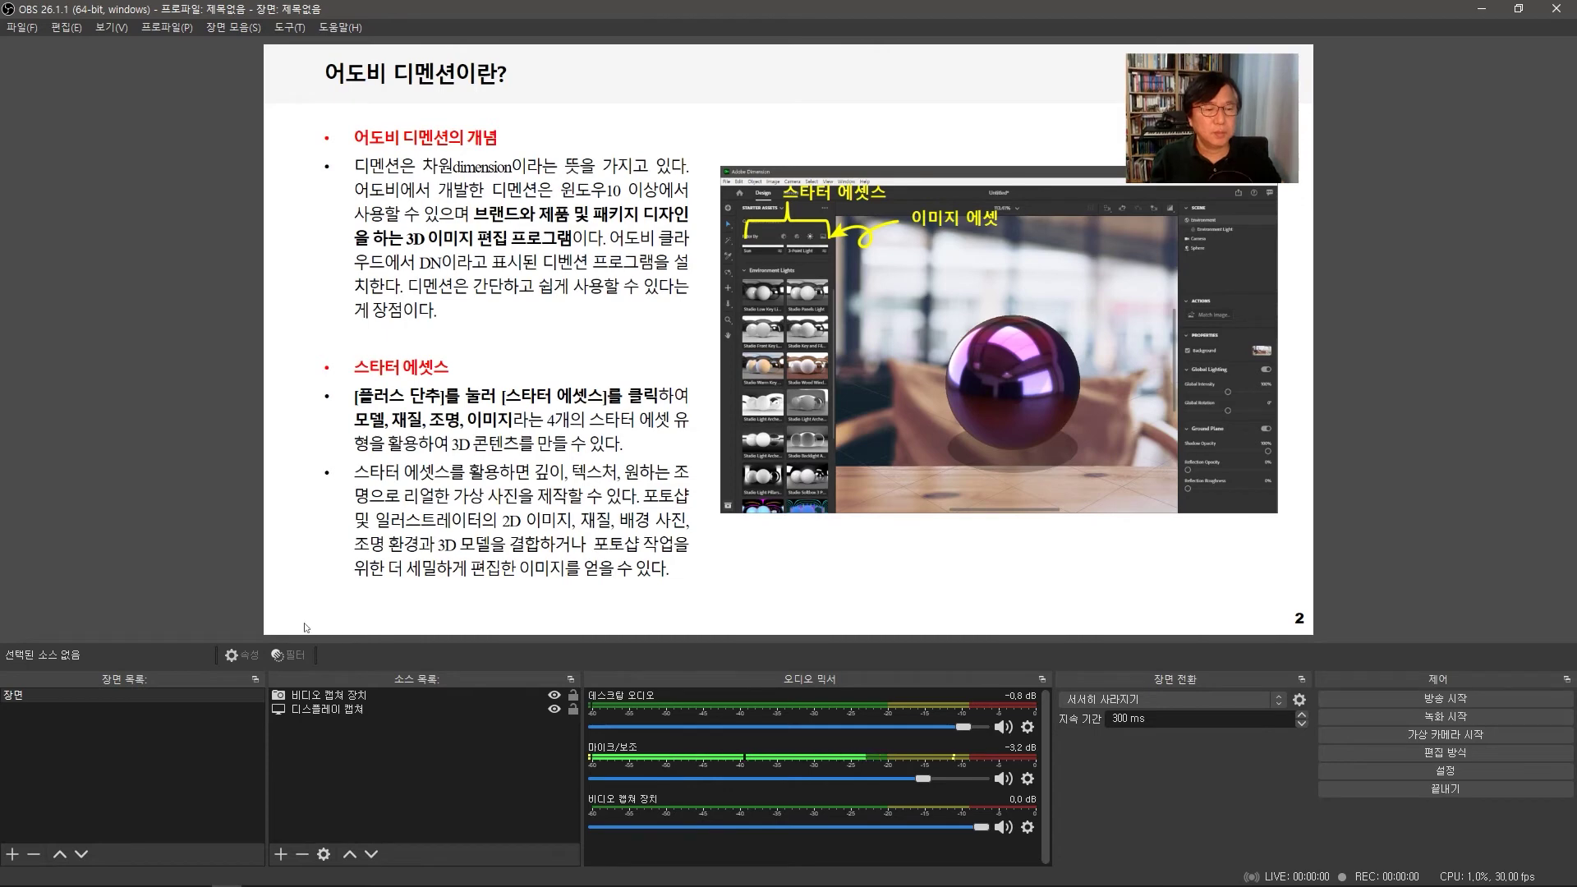
- Advance the slide show to slide 3, and hide and show the video capture device source twice
key(alt+Tab)
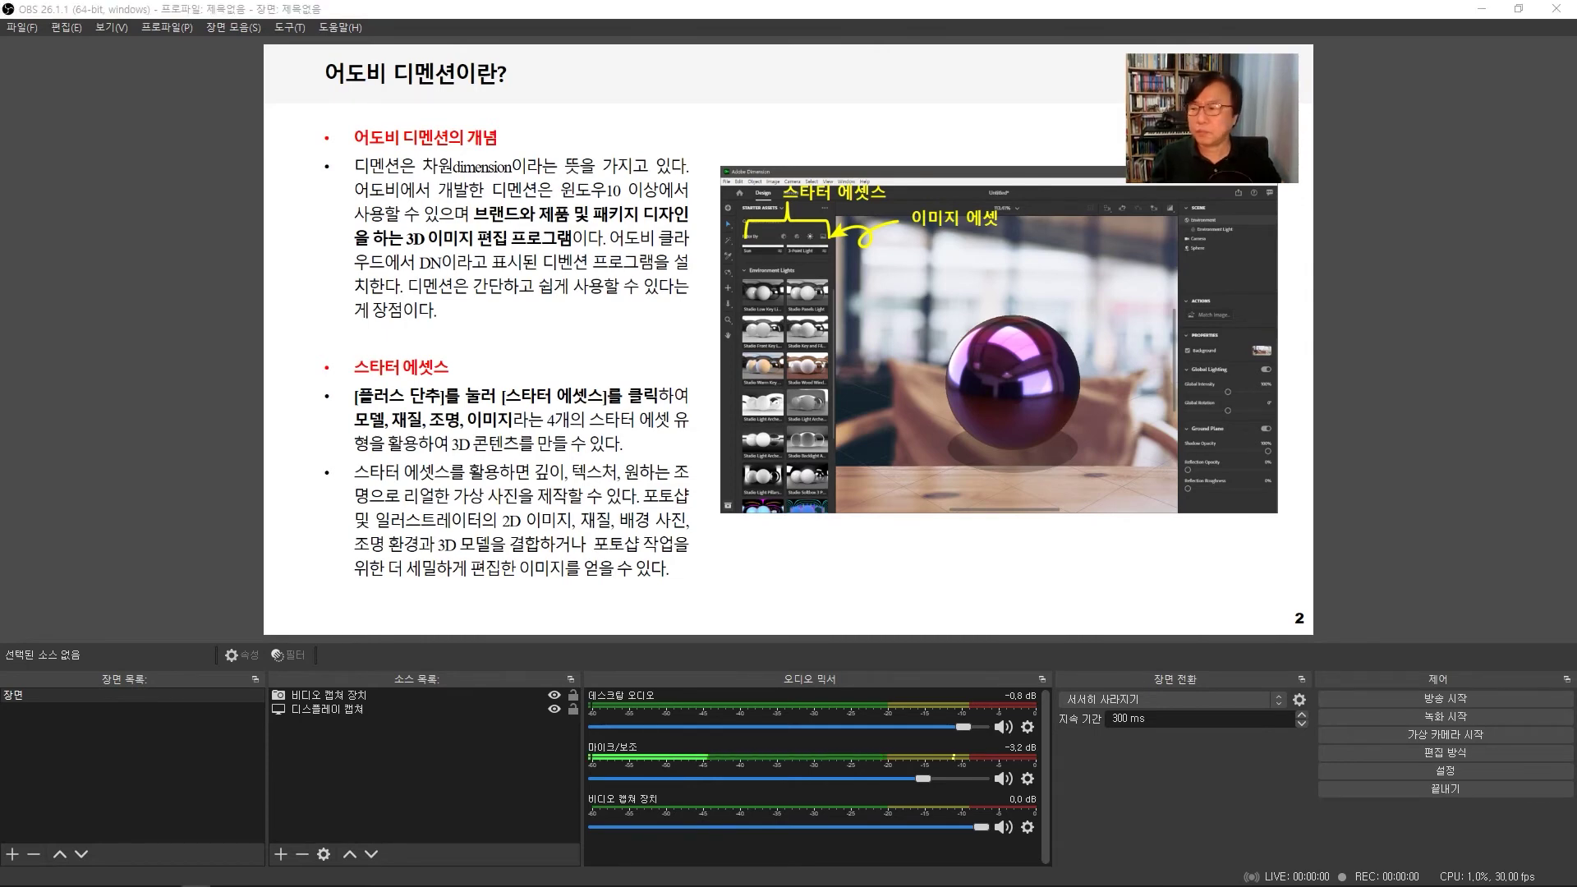
key(Right)
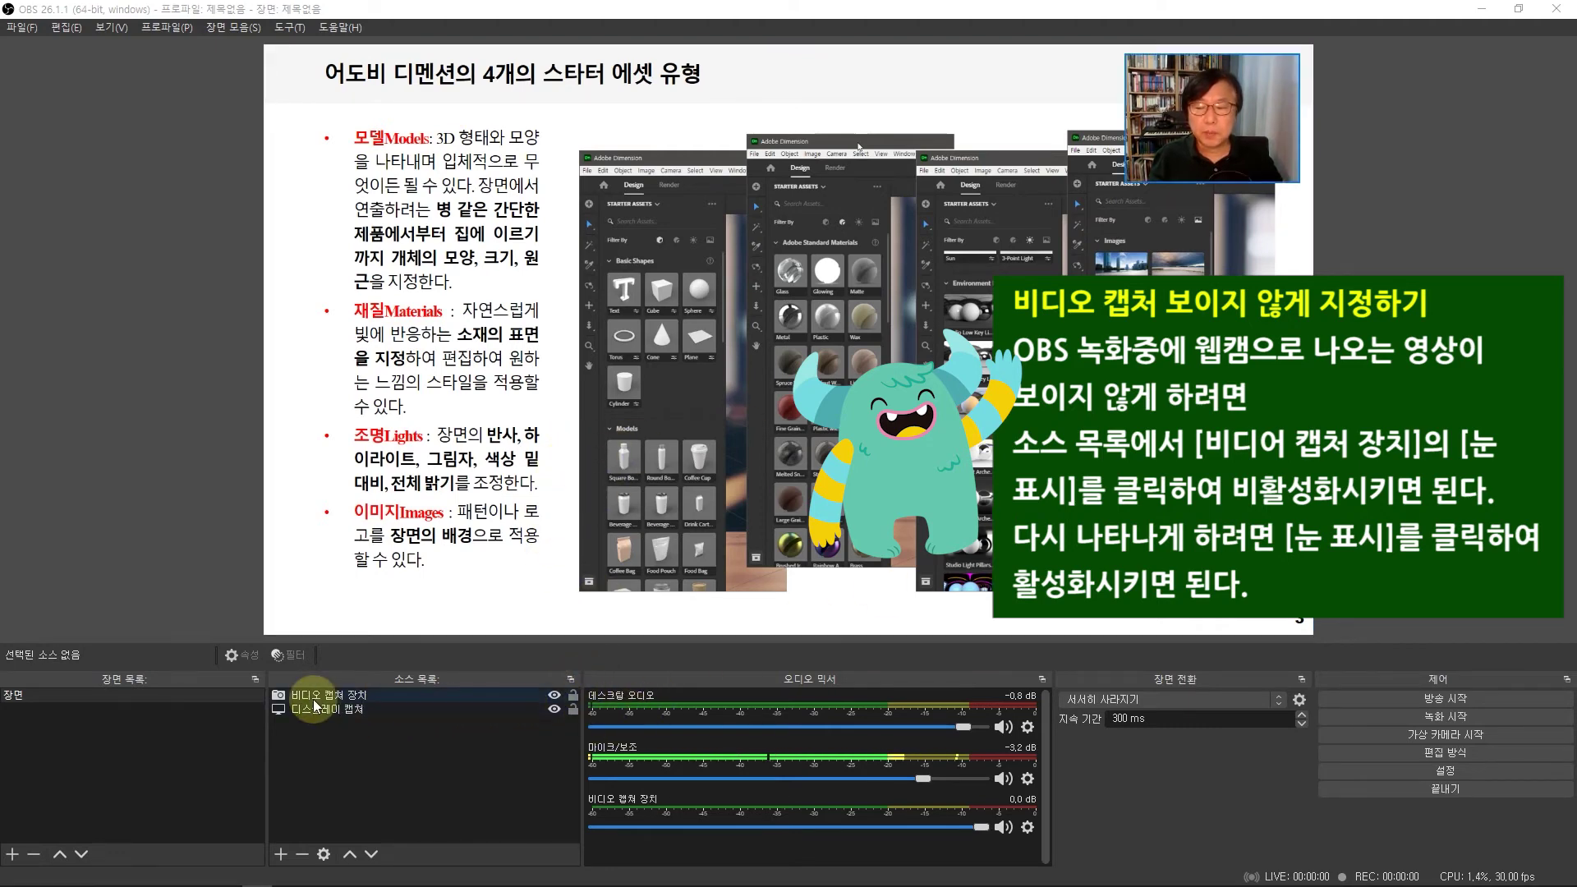
click(554, 694)
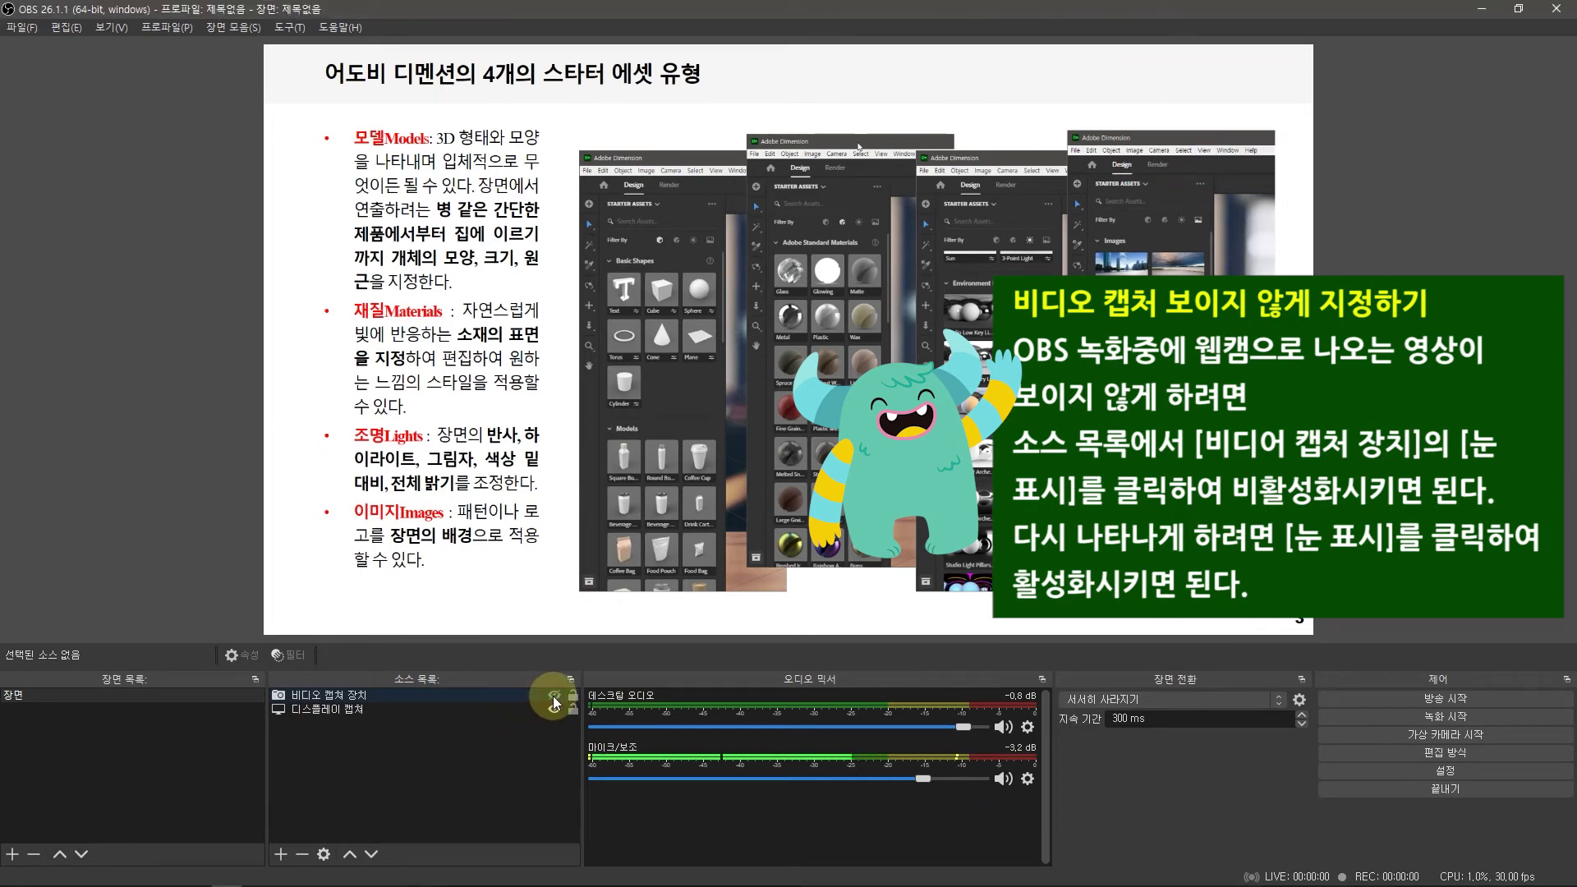
click(553, 696)
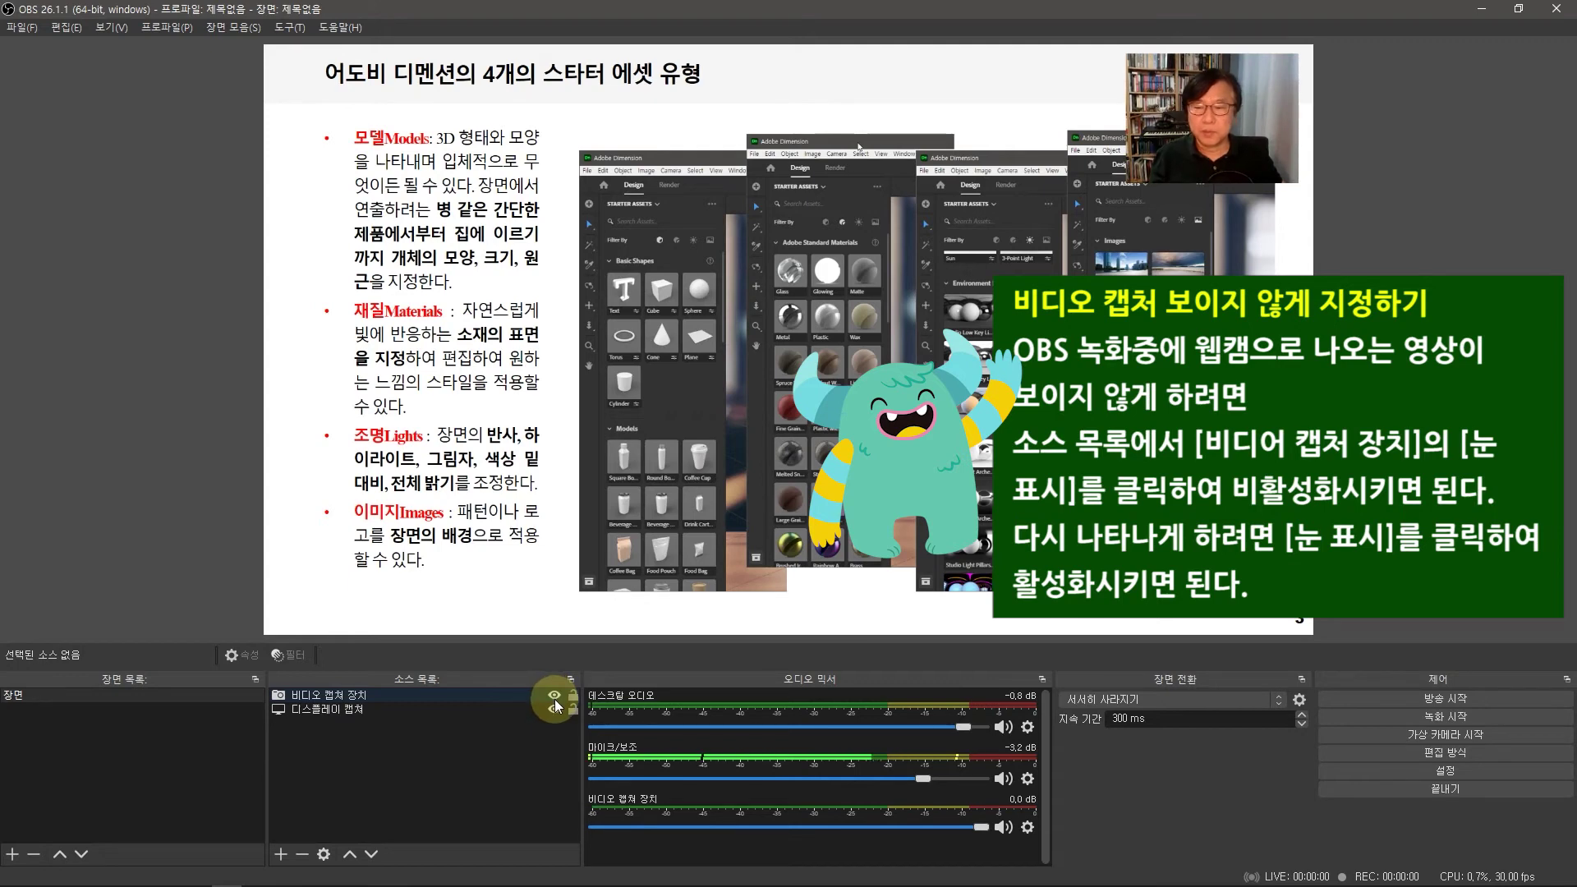
click(554, 696)
click(553, 697)
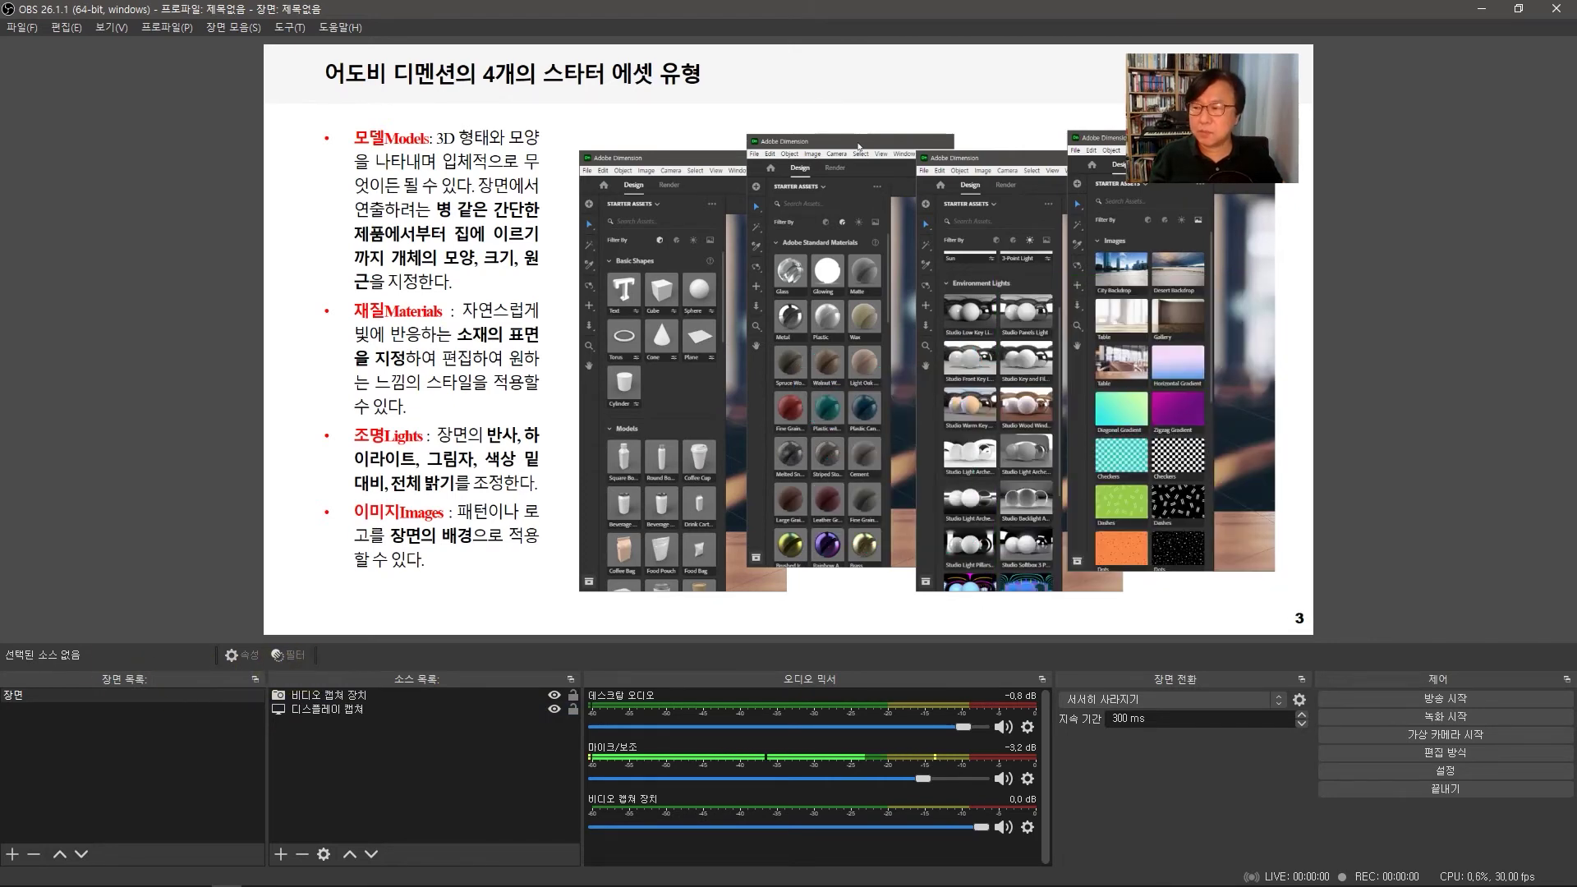
- Exit the slide show, move the webcam image near the canvas's lower-right corner and enlarge it slightly
click(858, 146)
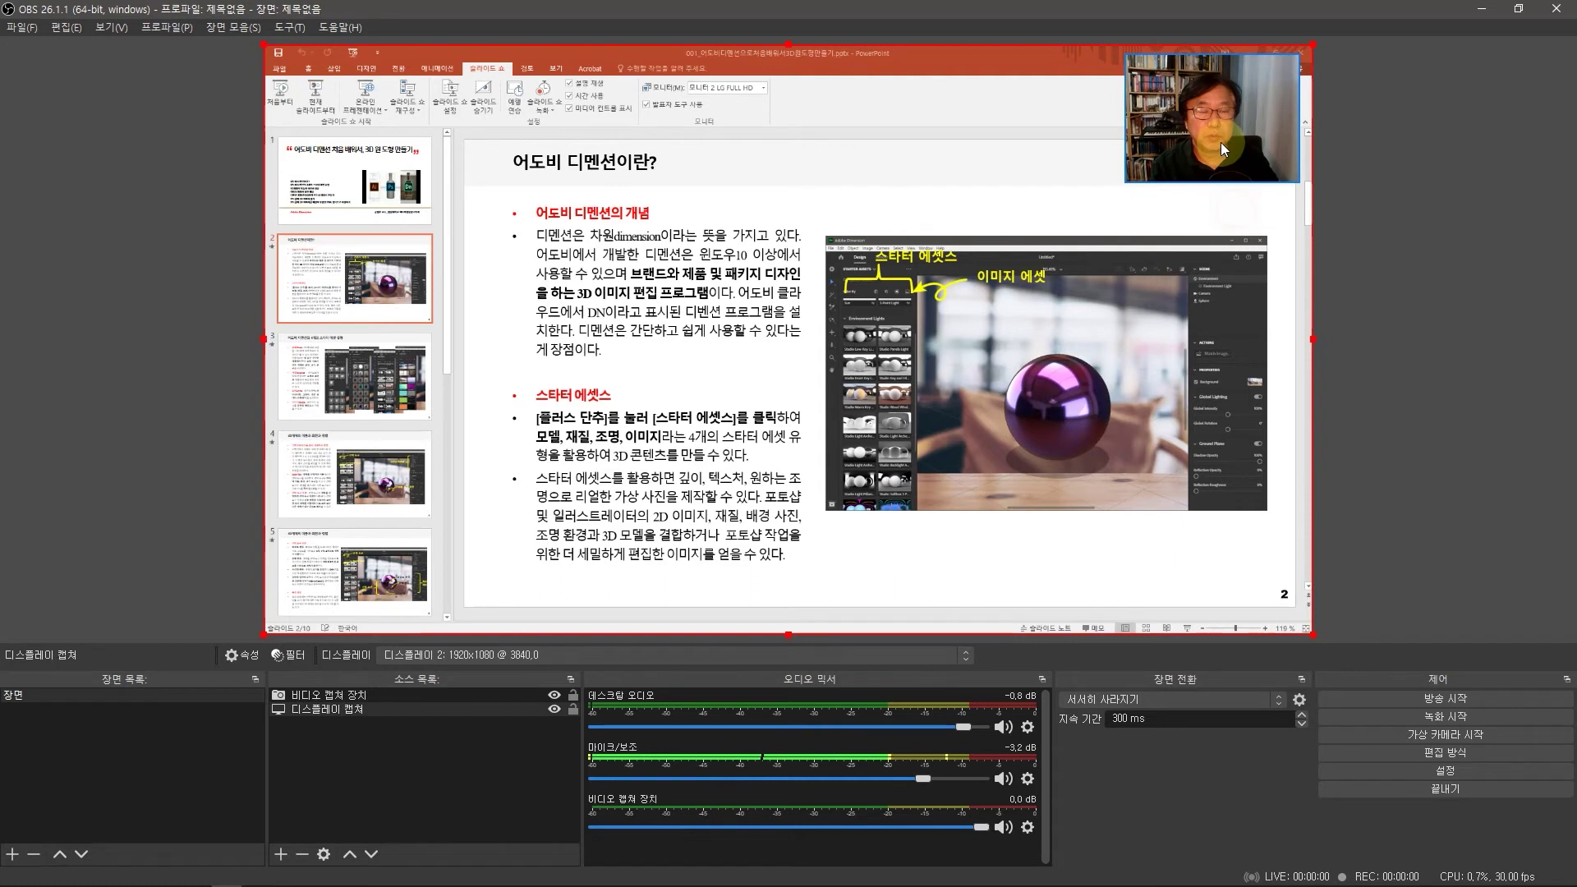
drag(1214, 105, 1201, 522)
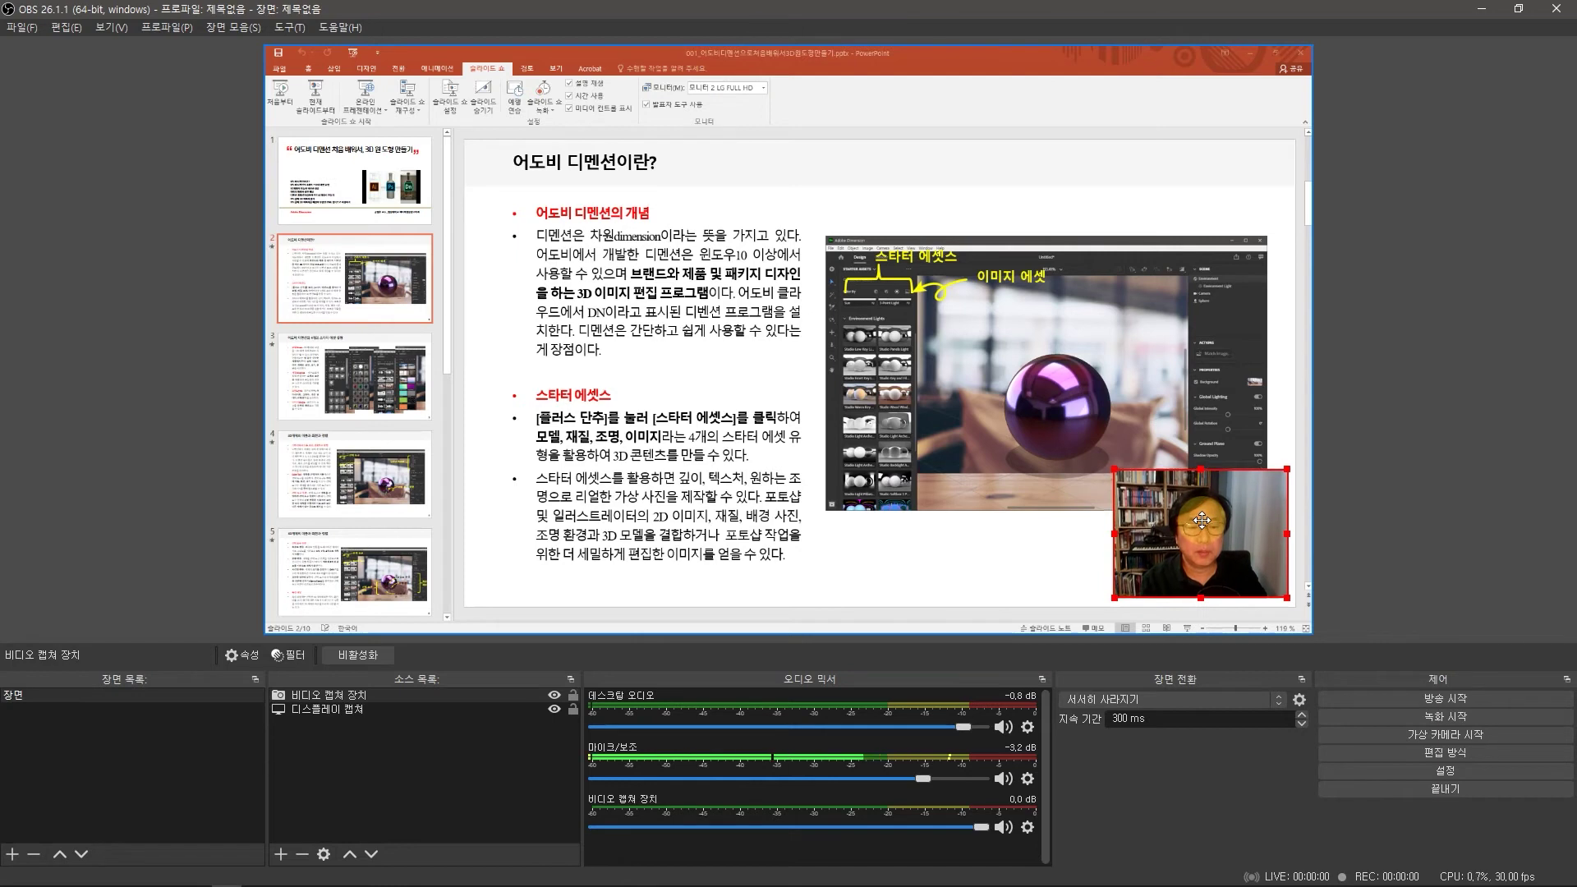
drag(1112, 470, 1099, 459)
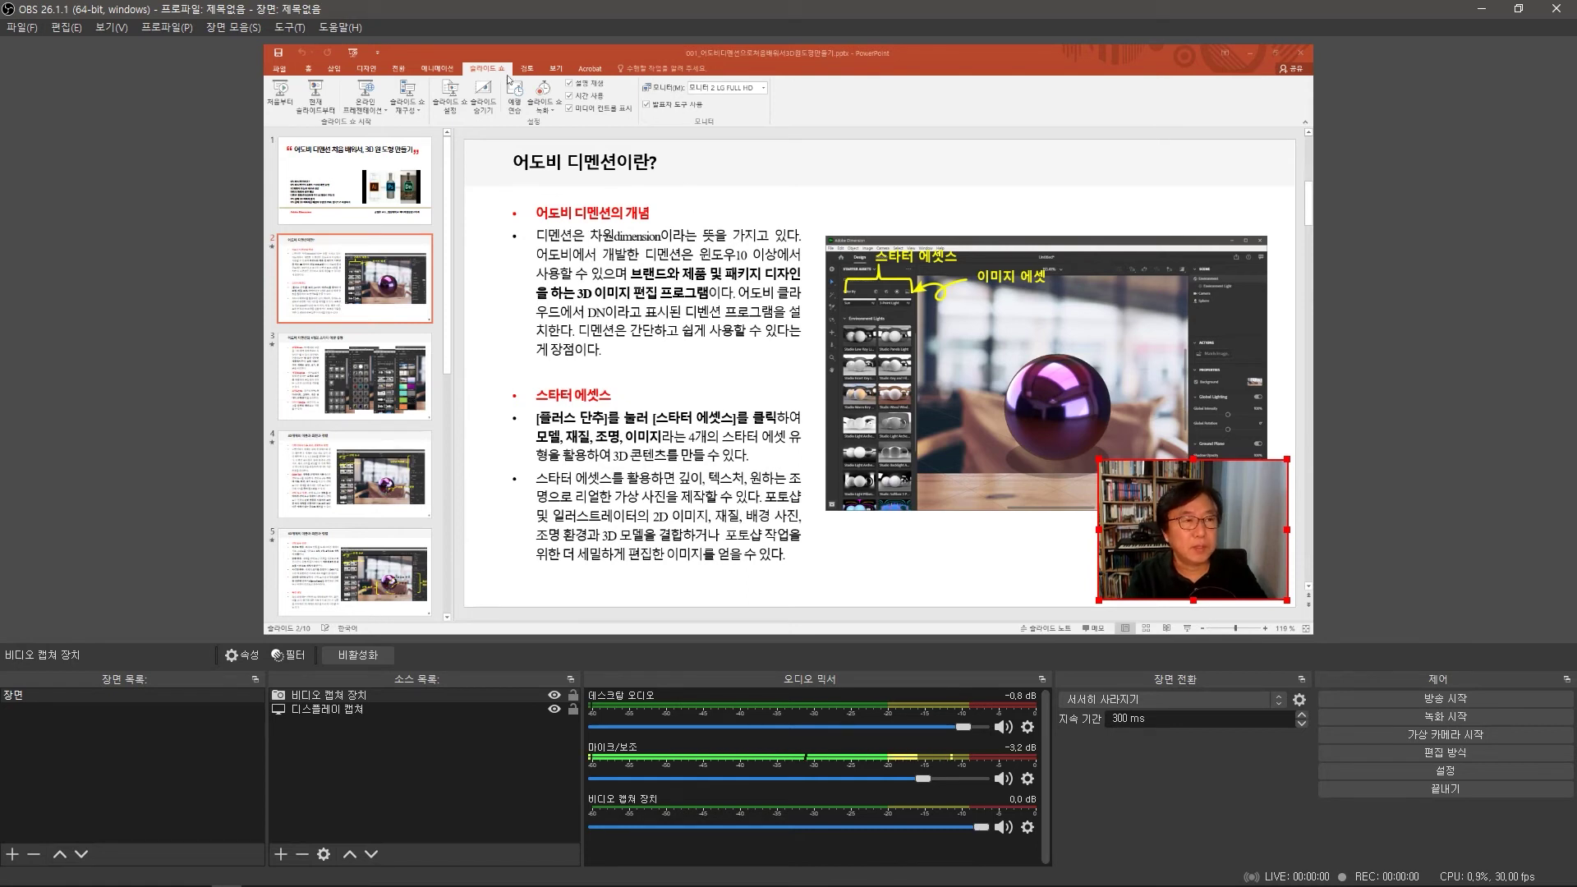
- In PowerPoint, choose monitor 2 LG FULL HD for the slide show and start it from the first slide
click(281, 72)
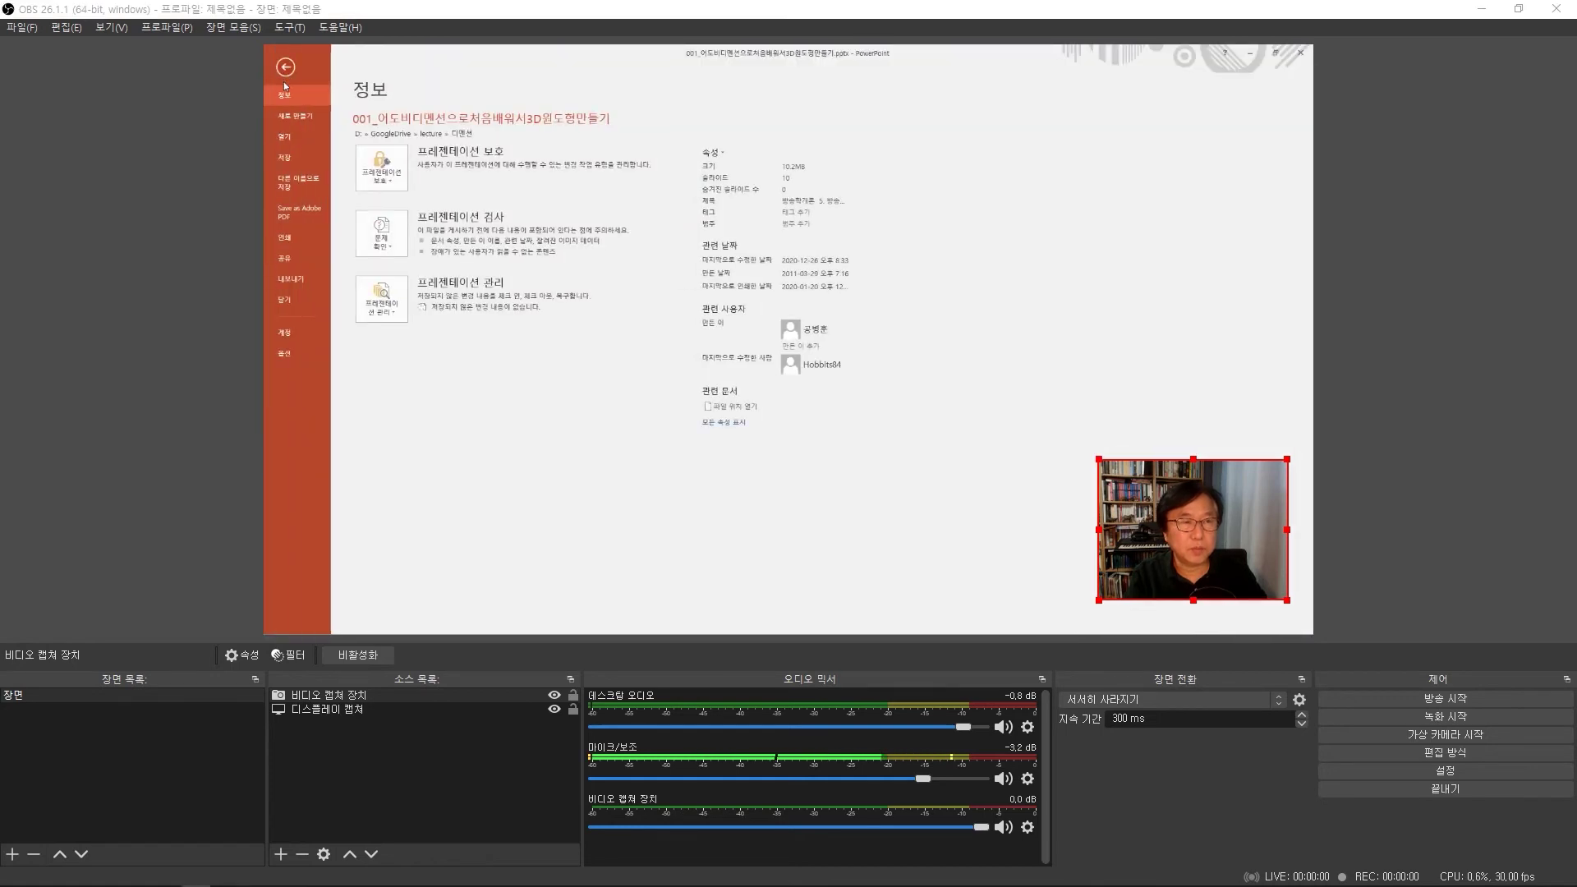
click(285, 67)
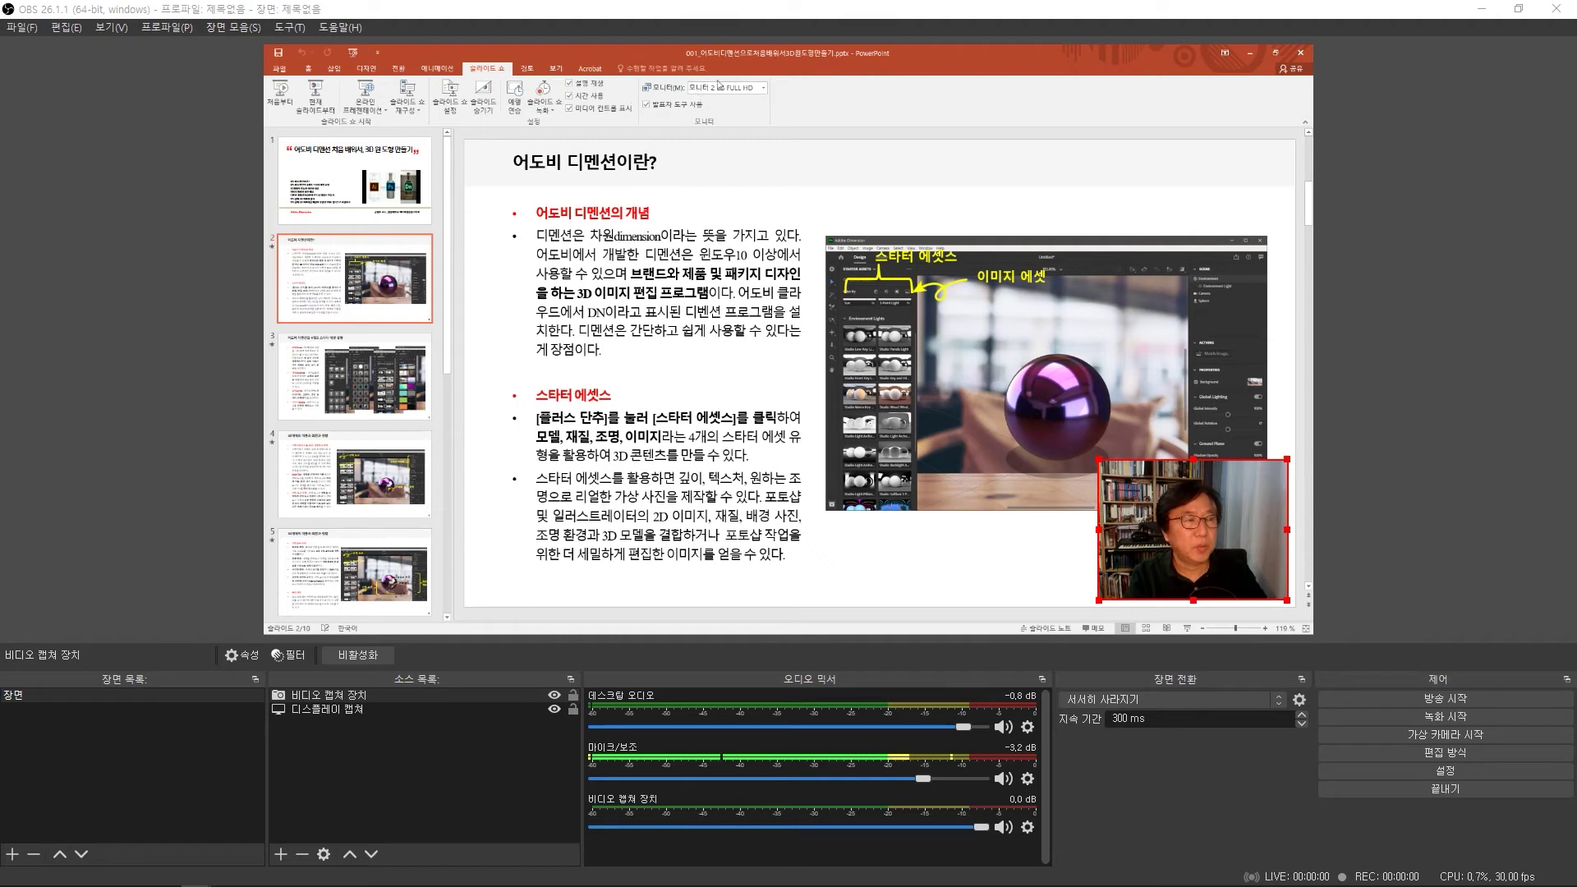
click(764, 88)
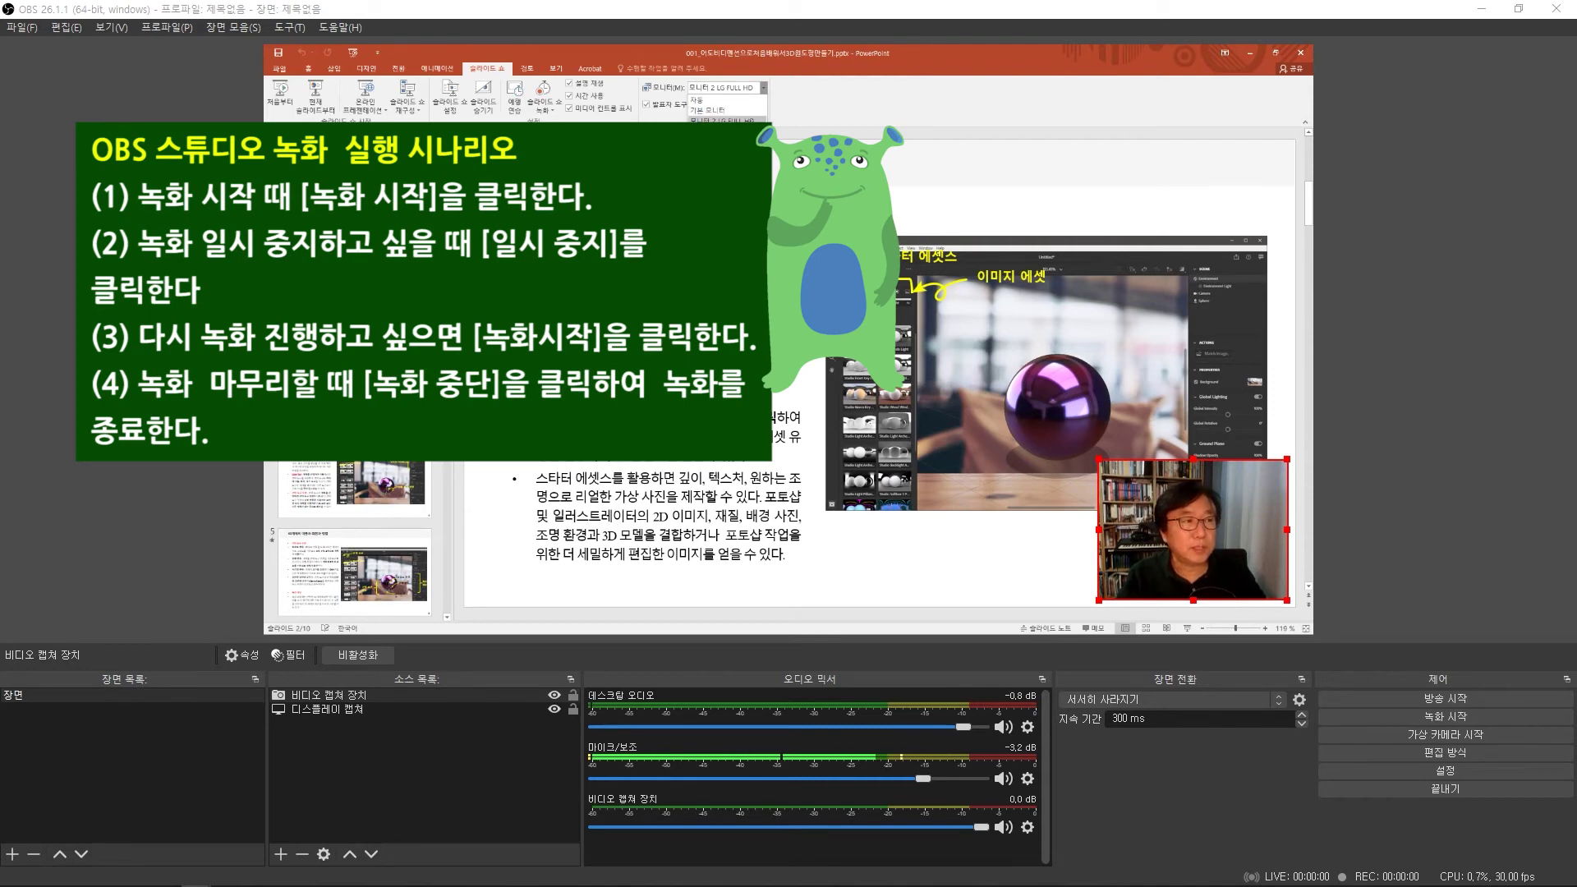
click(688, 120)
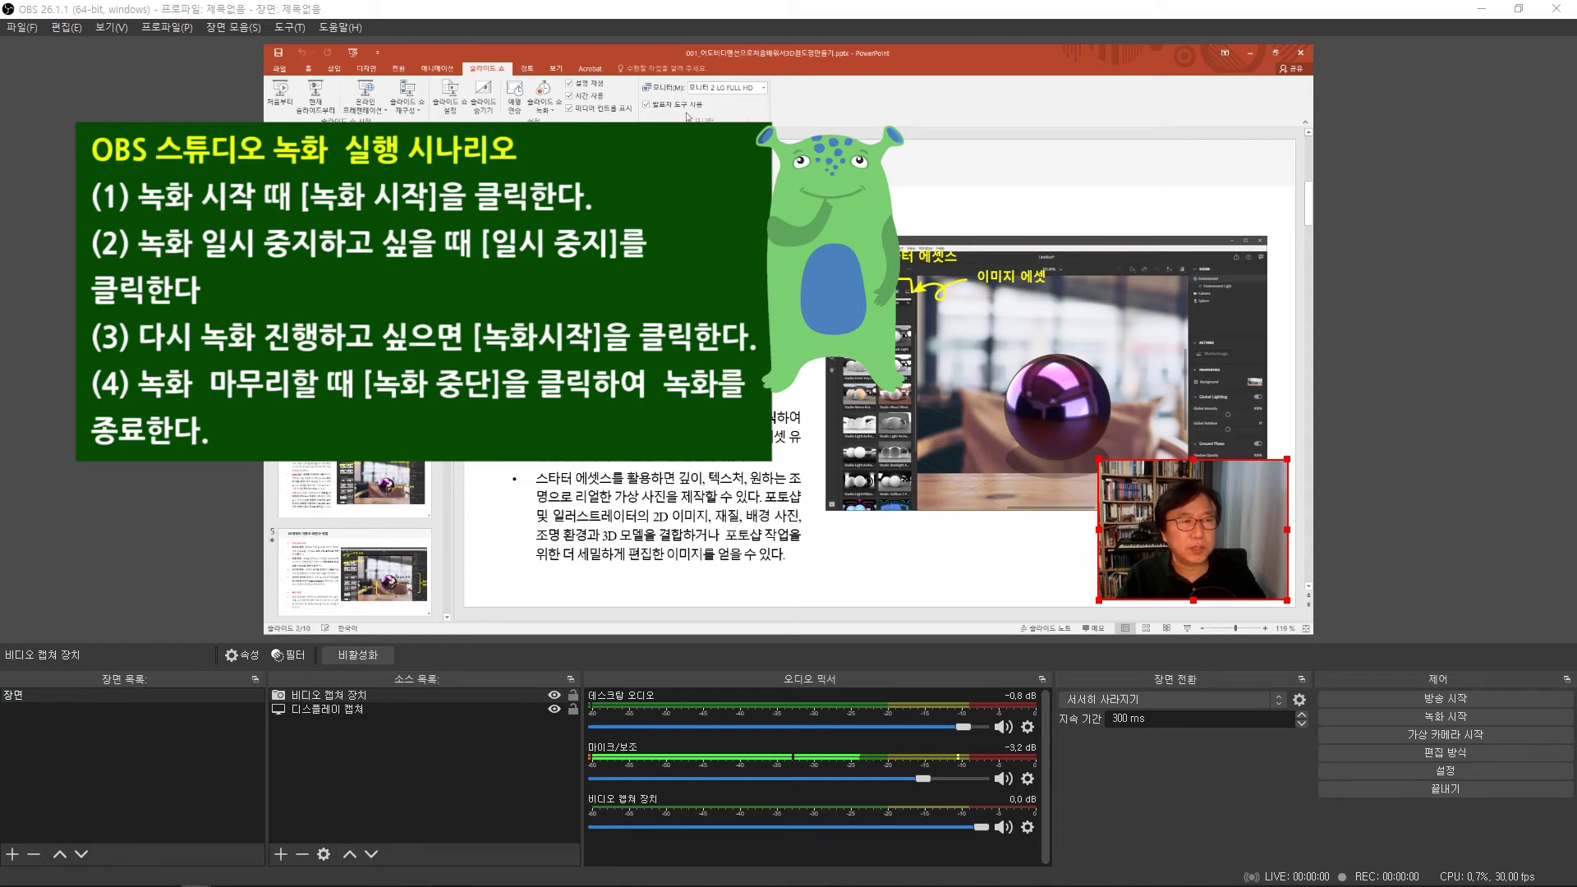
click(301, 94)
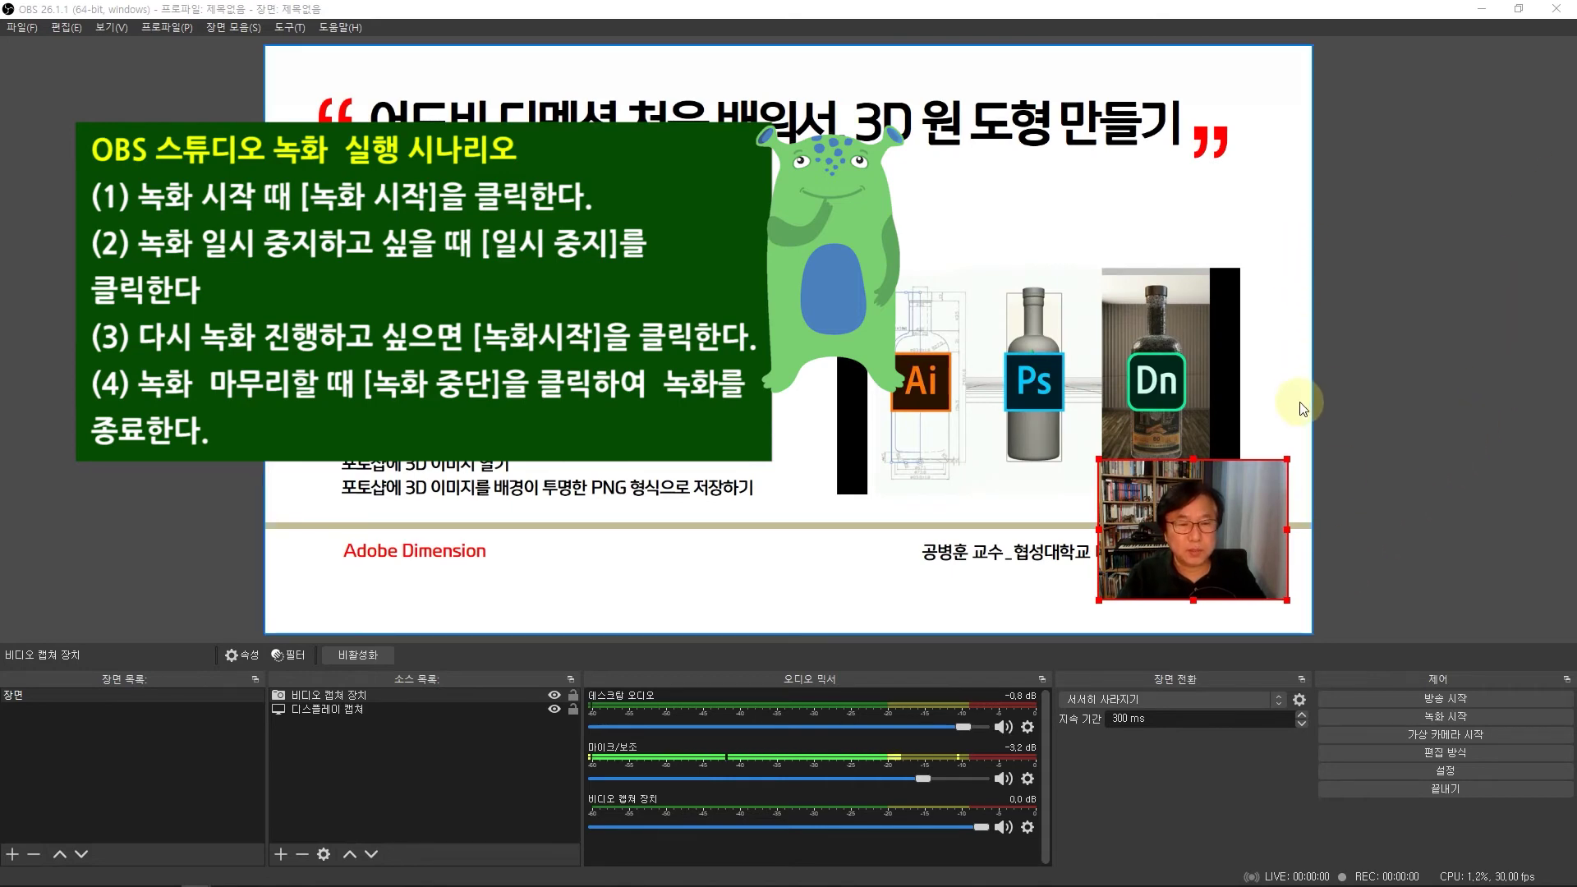
- Deselect the webcam image, start recording in OBS and advance the slide show to the "어도비 디멘션이란?" slide
click(1354, 471)
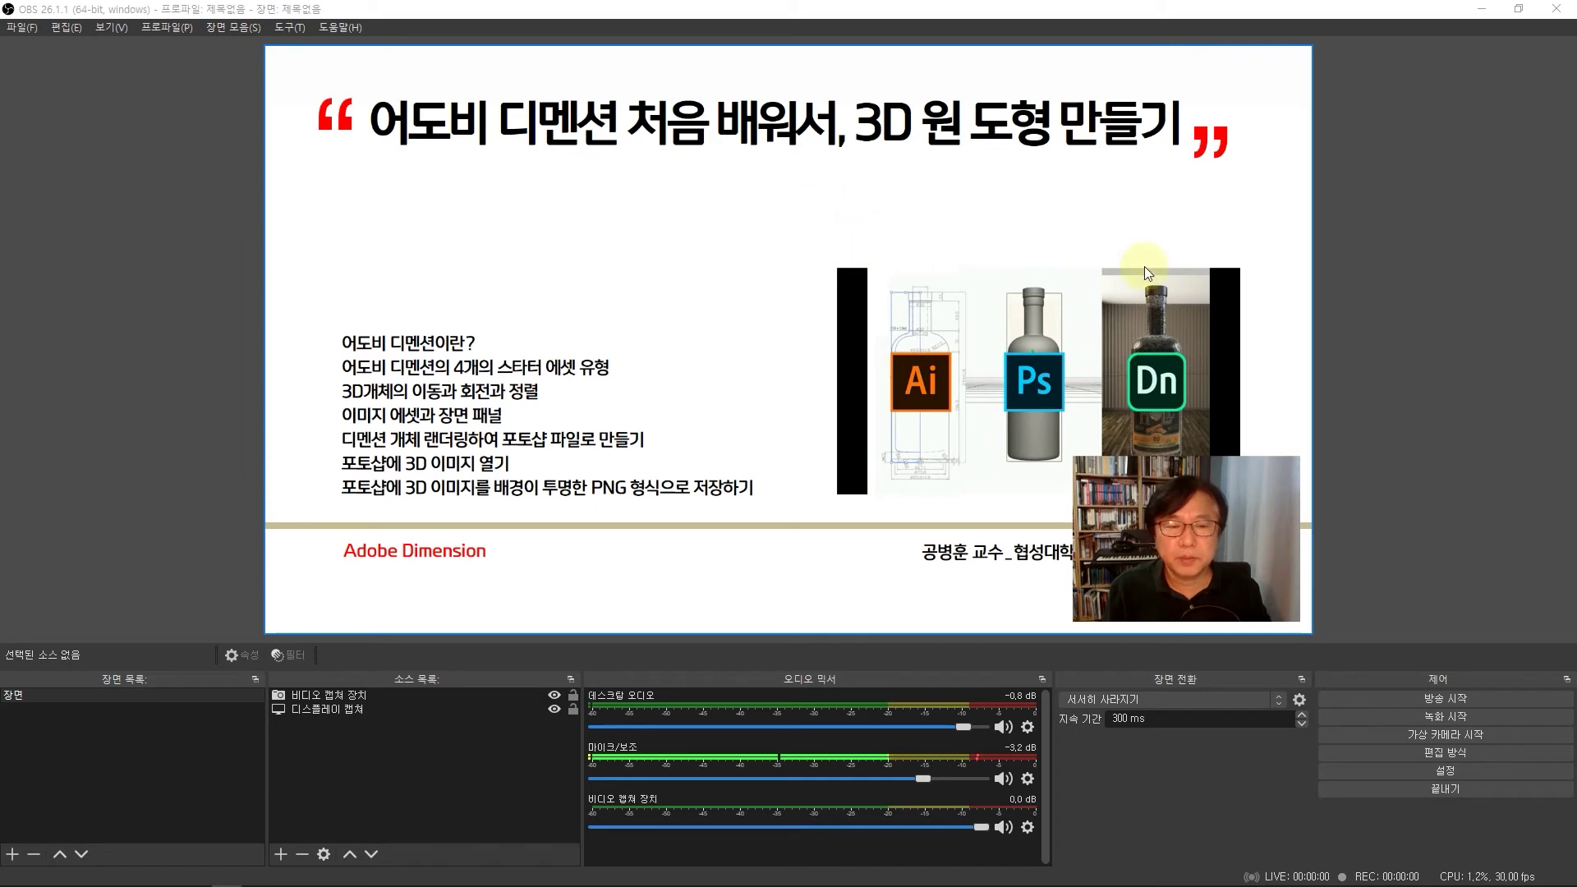
click(1456, 721)
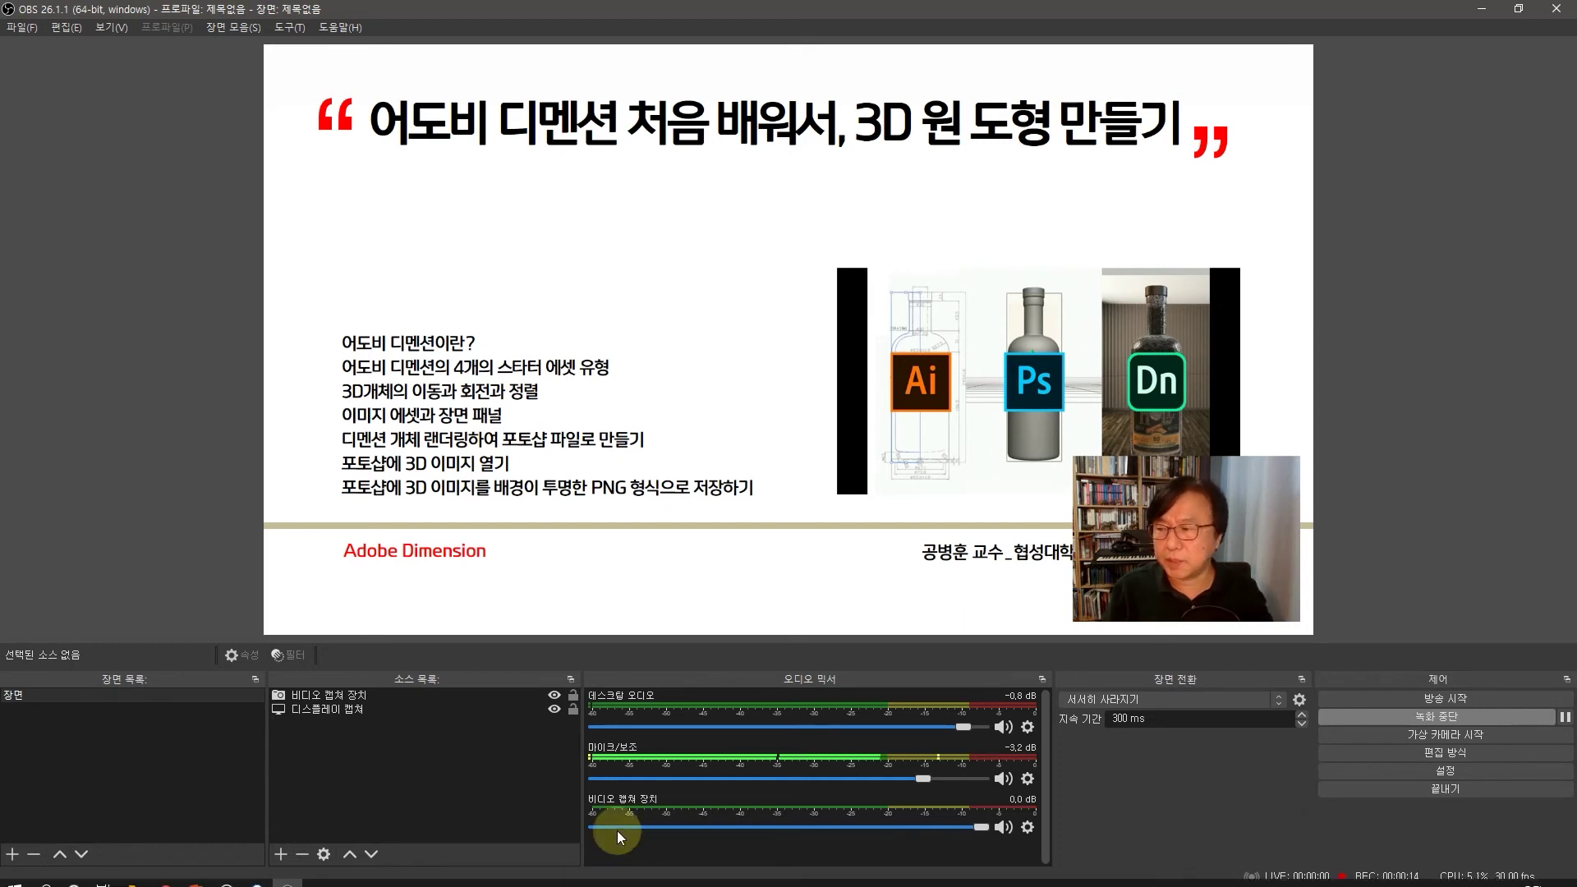
click(197, 870)
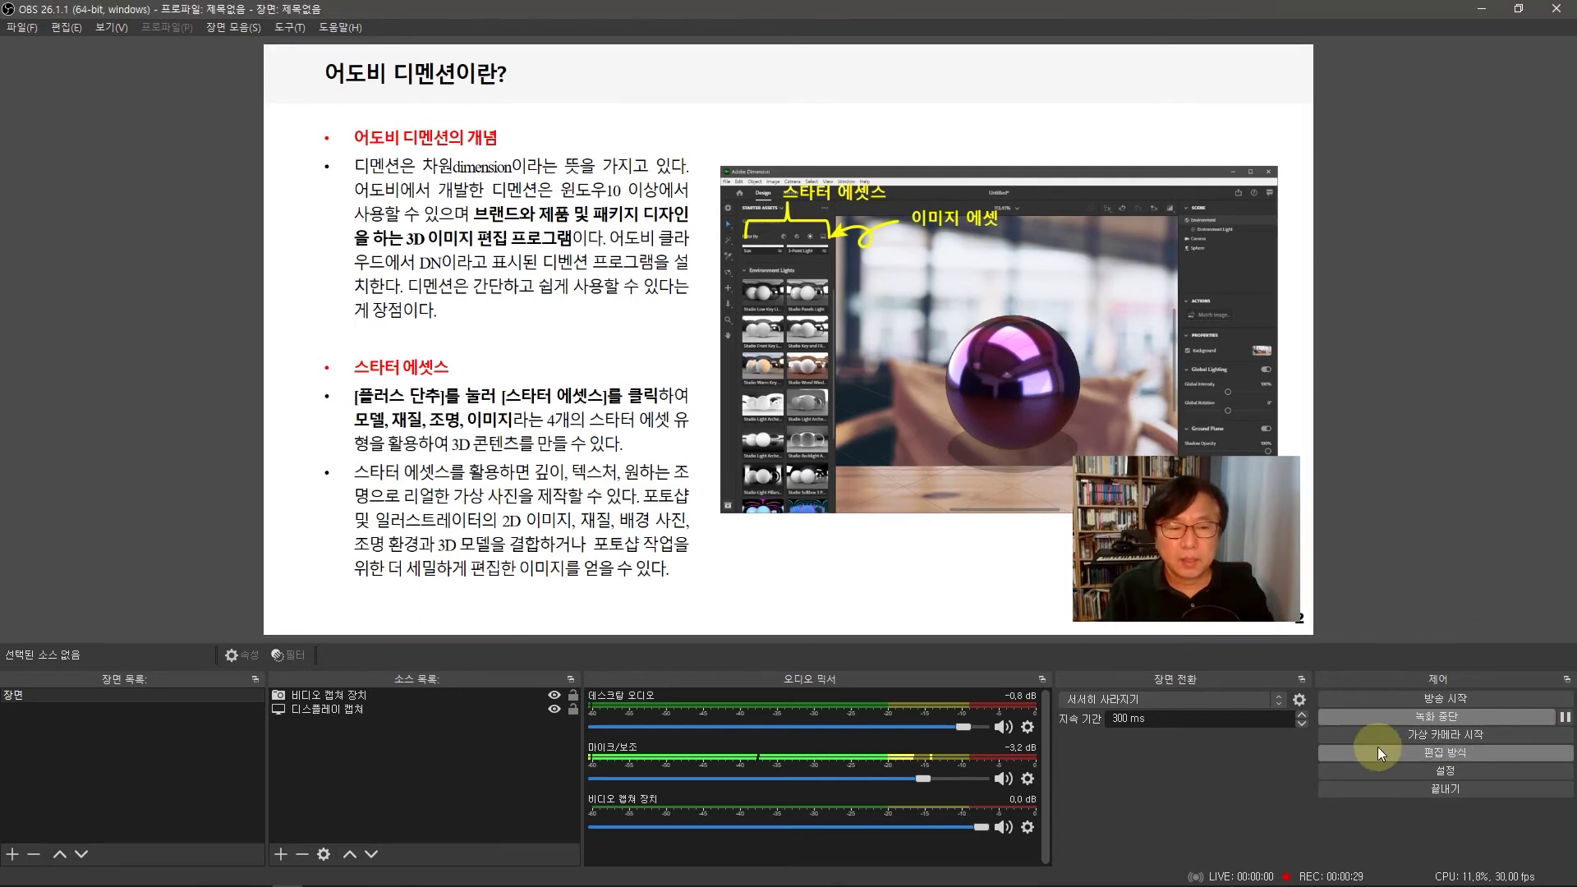
- Pause and resume the running recording three times, and stop the recording
click(1566, 716)
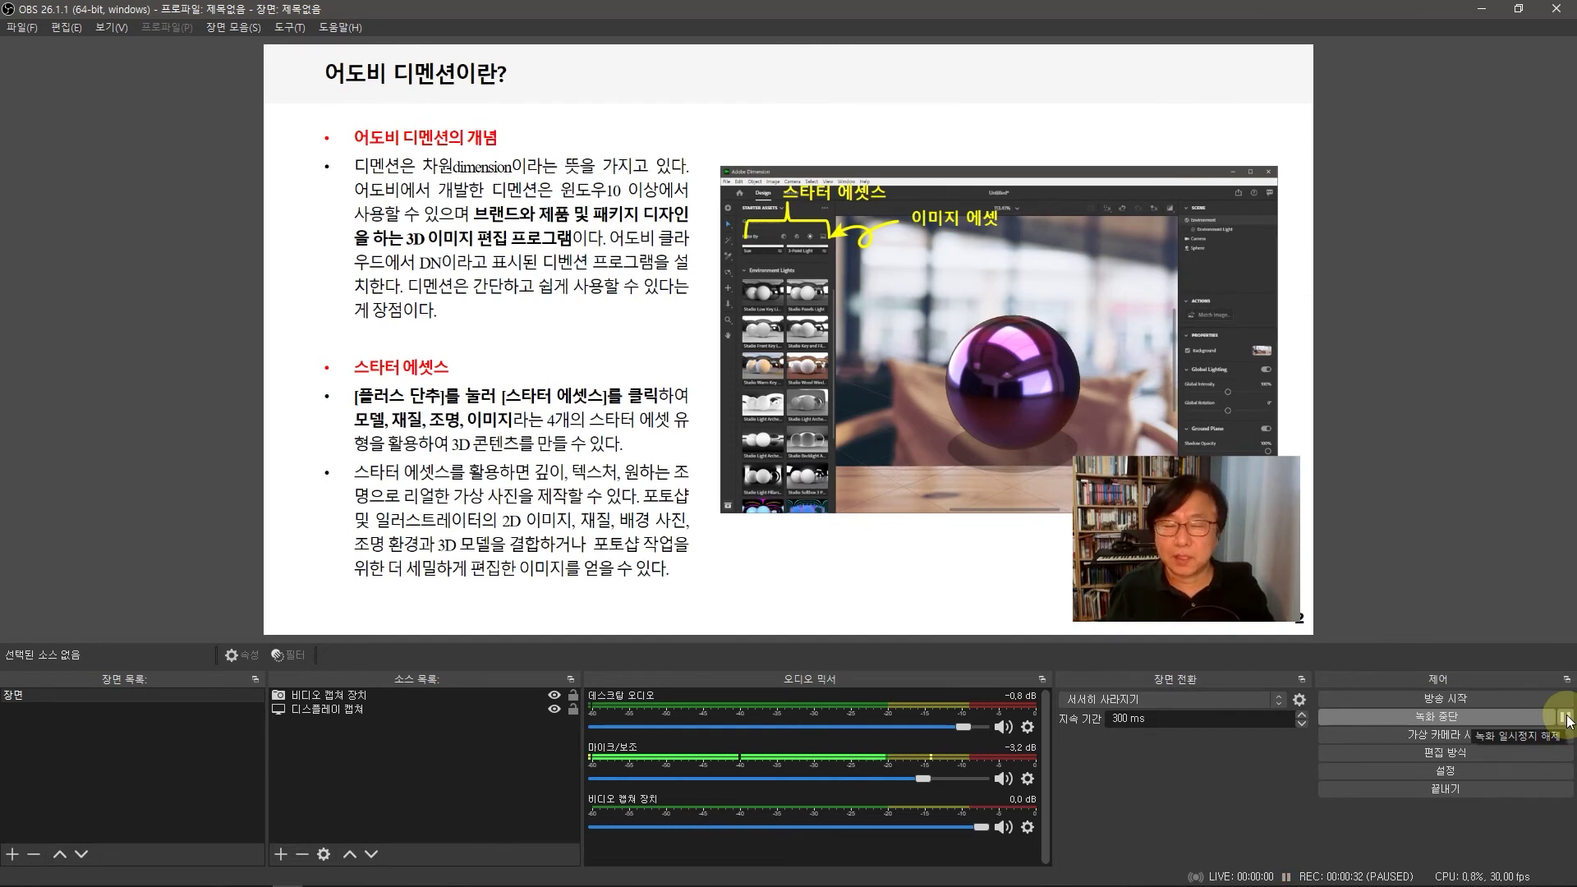
click(1566, 719)
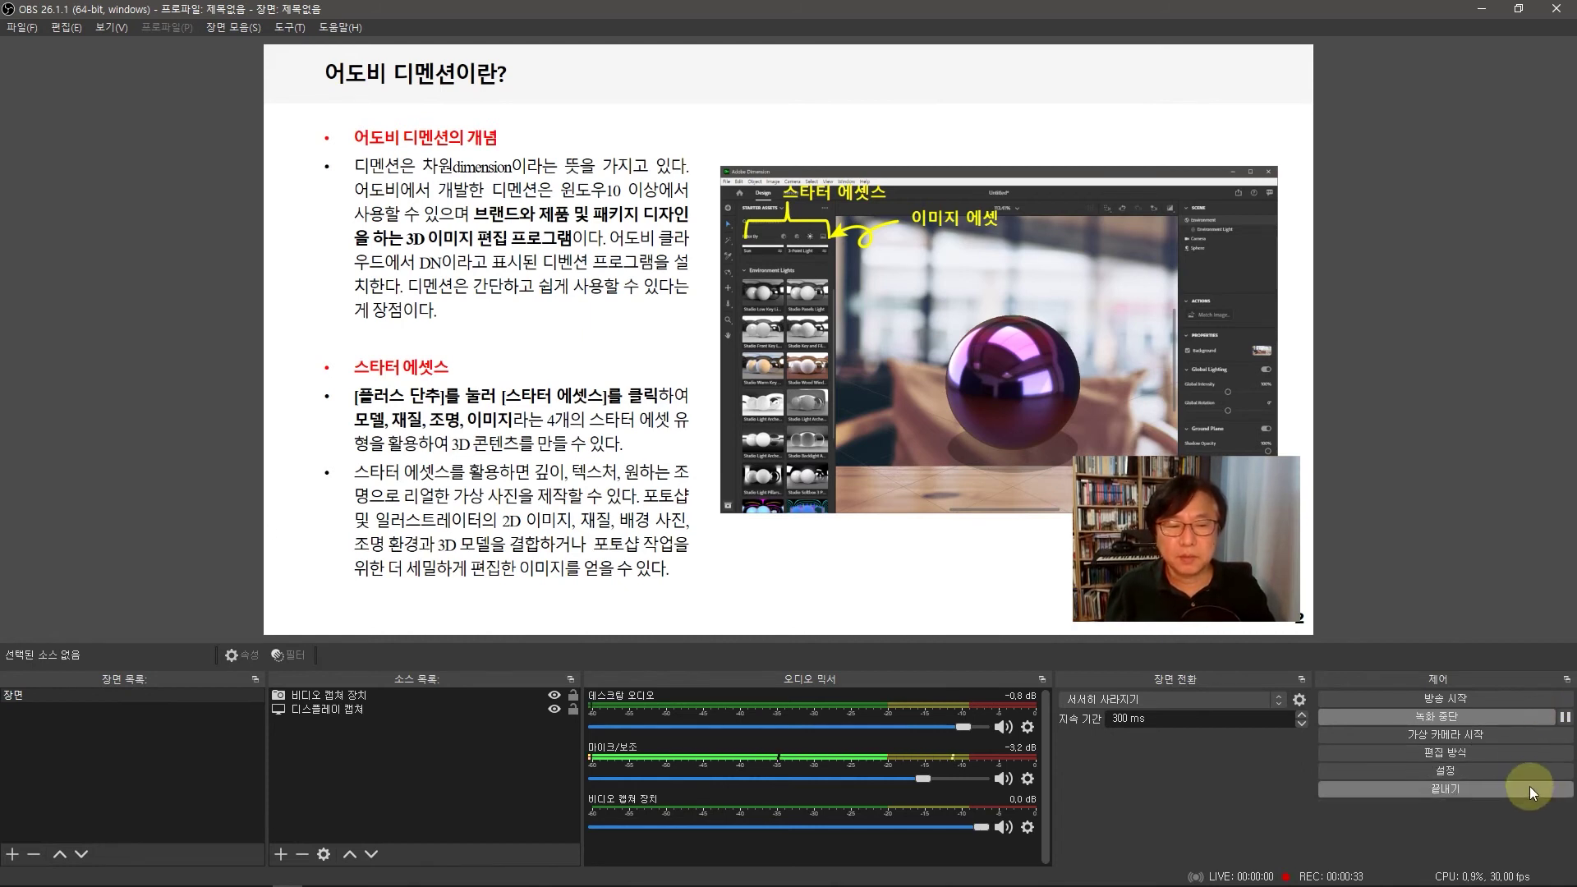
click(1566, 719)
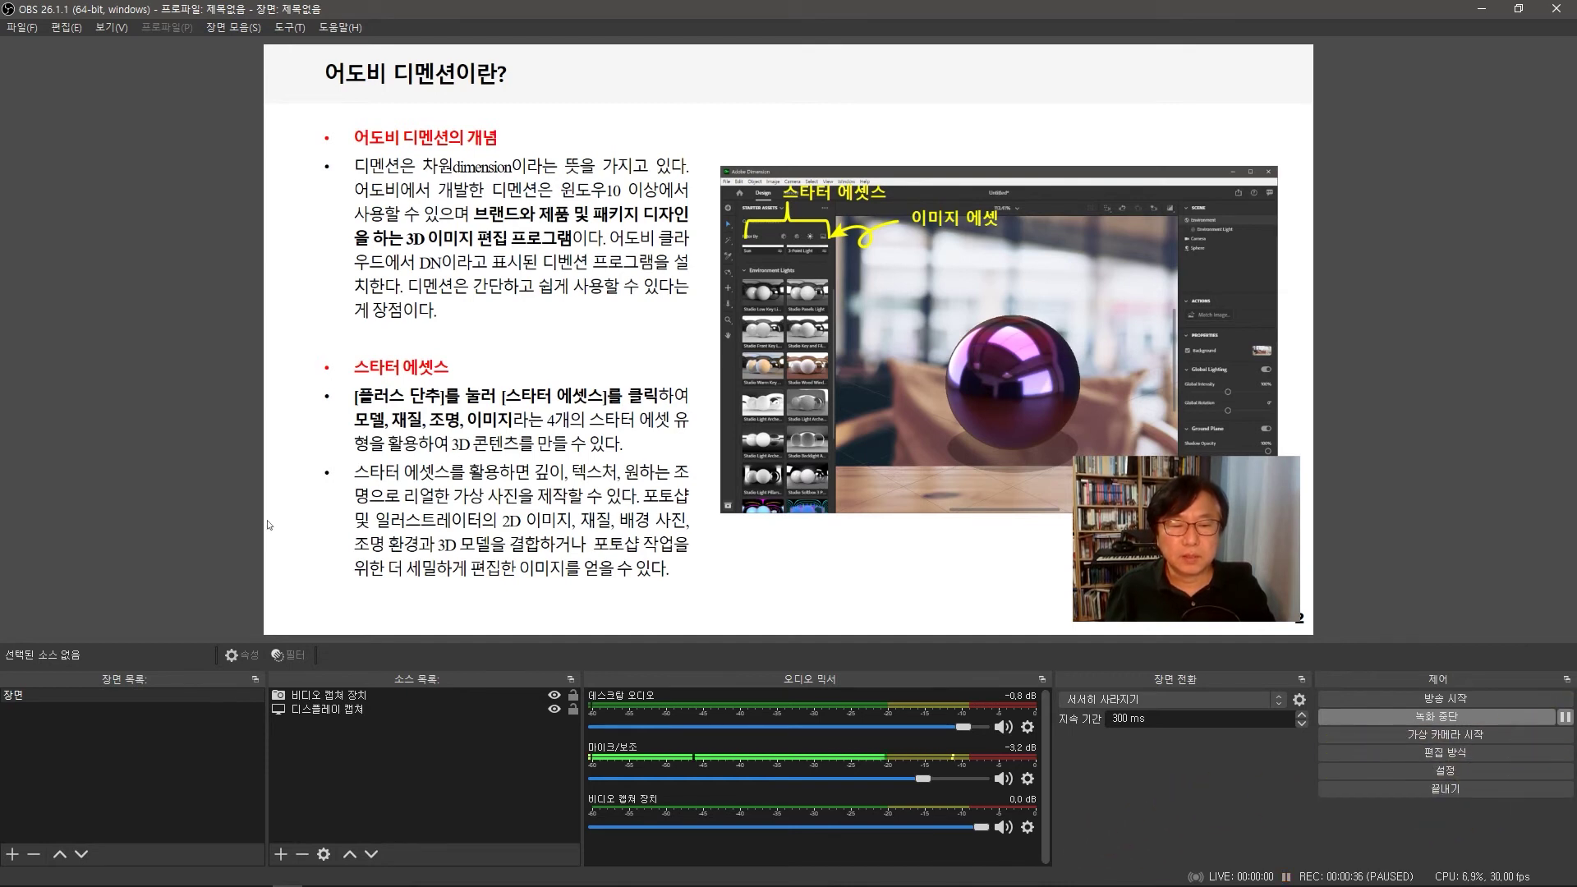
click(1565, 718)
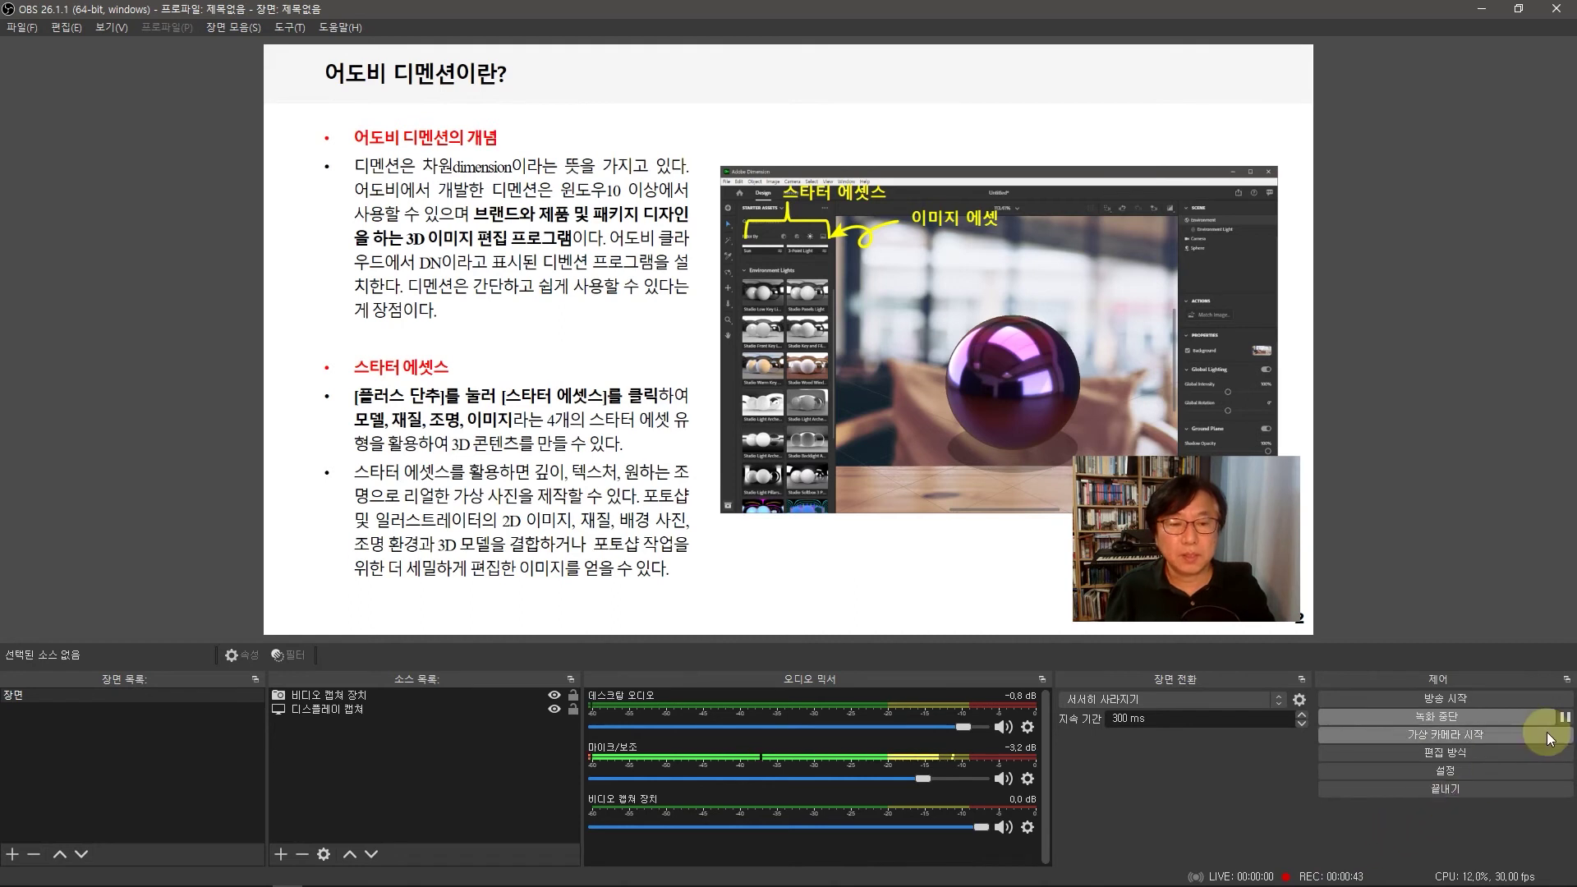
click(1565, 716)
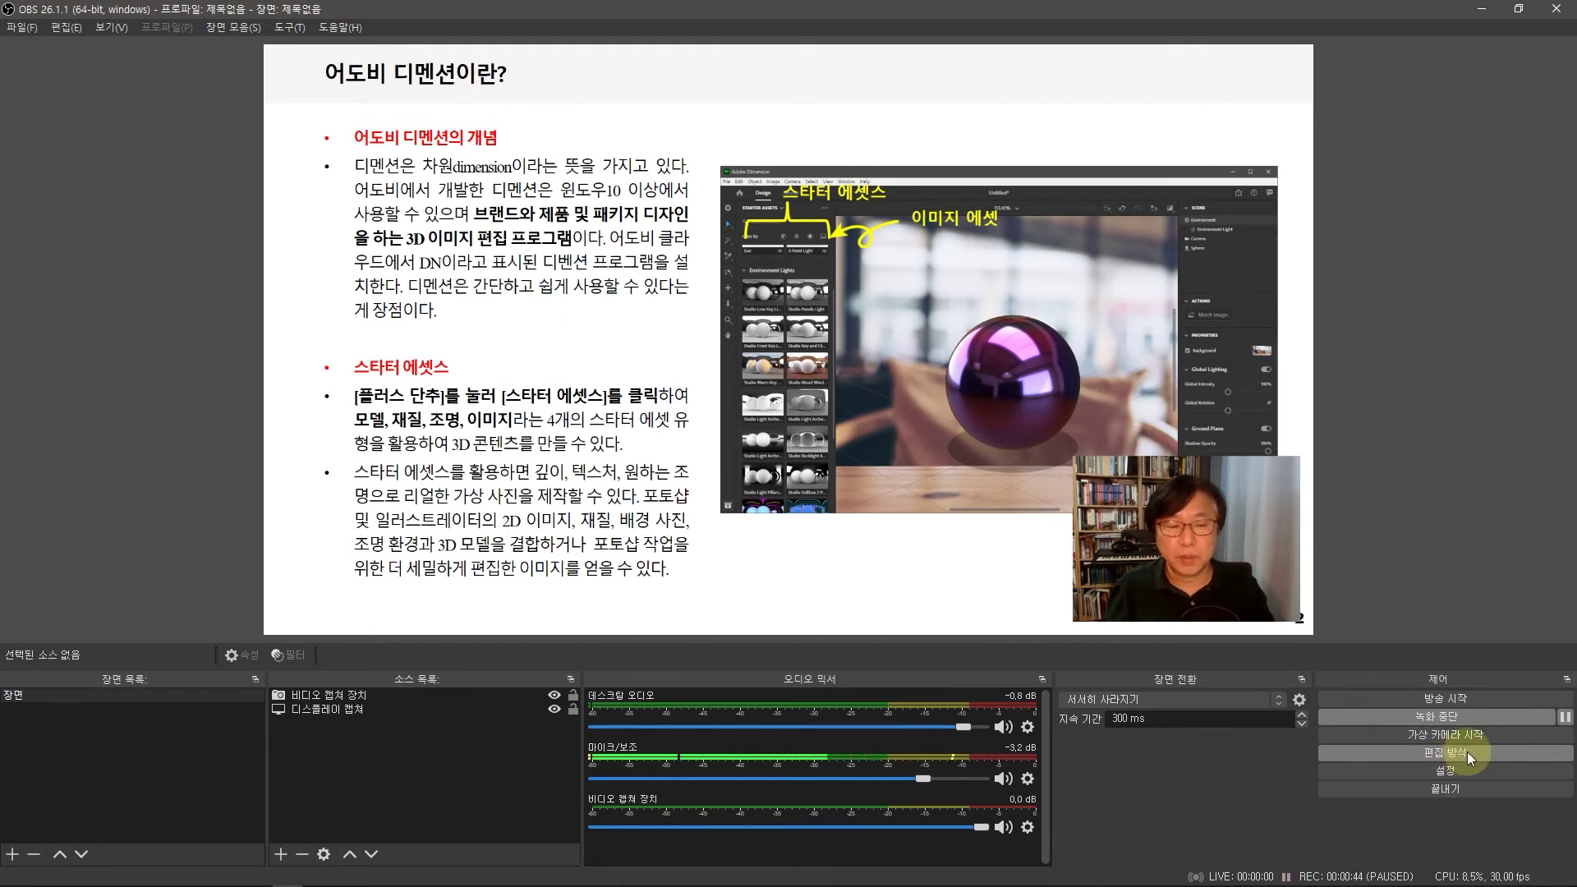
click(1564, 719)
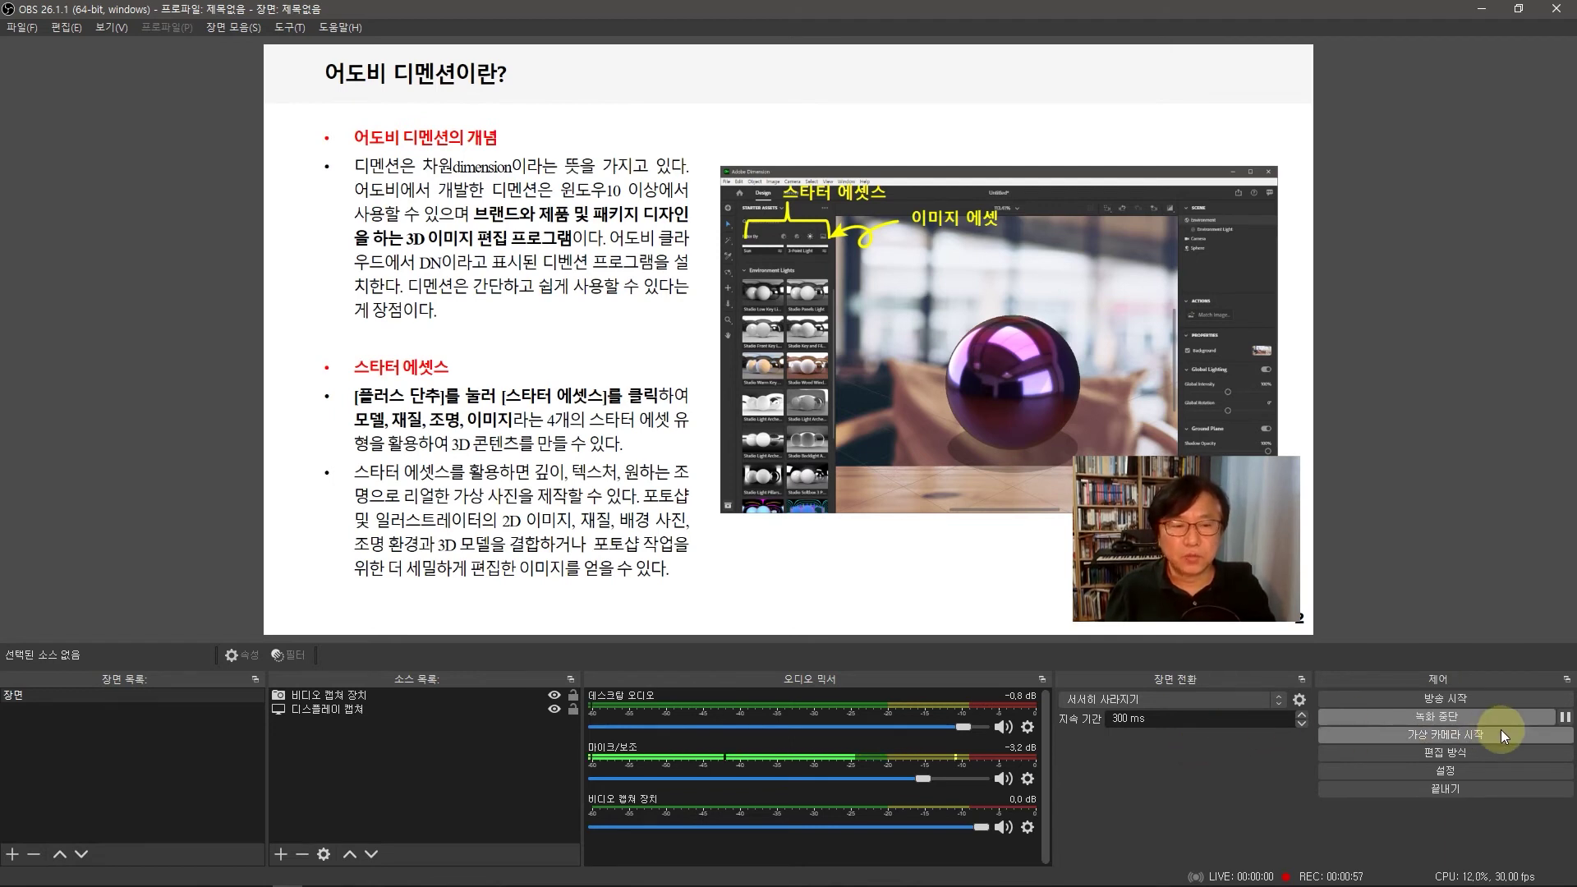
click(1456, 716)
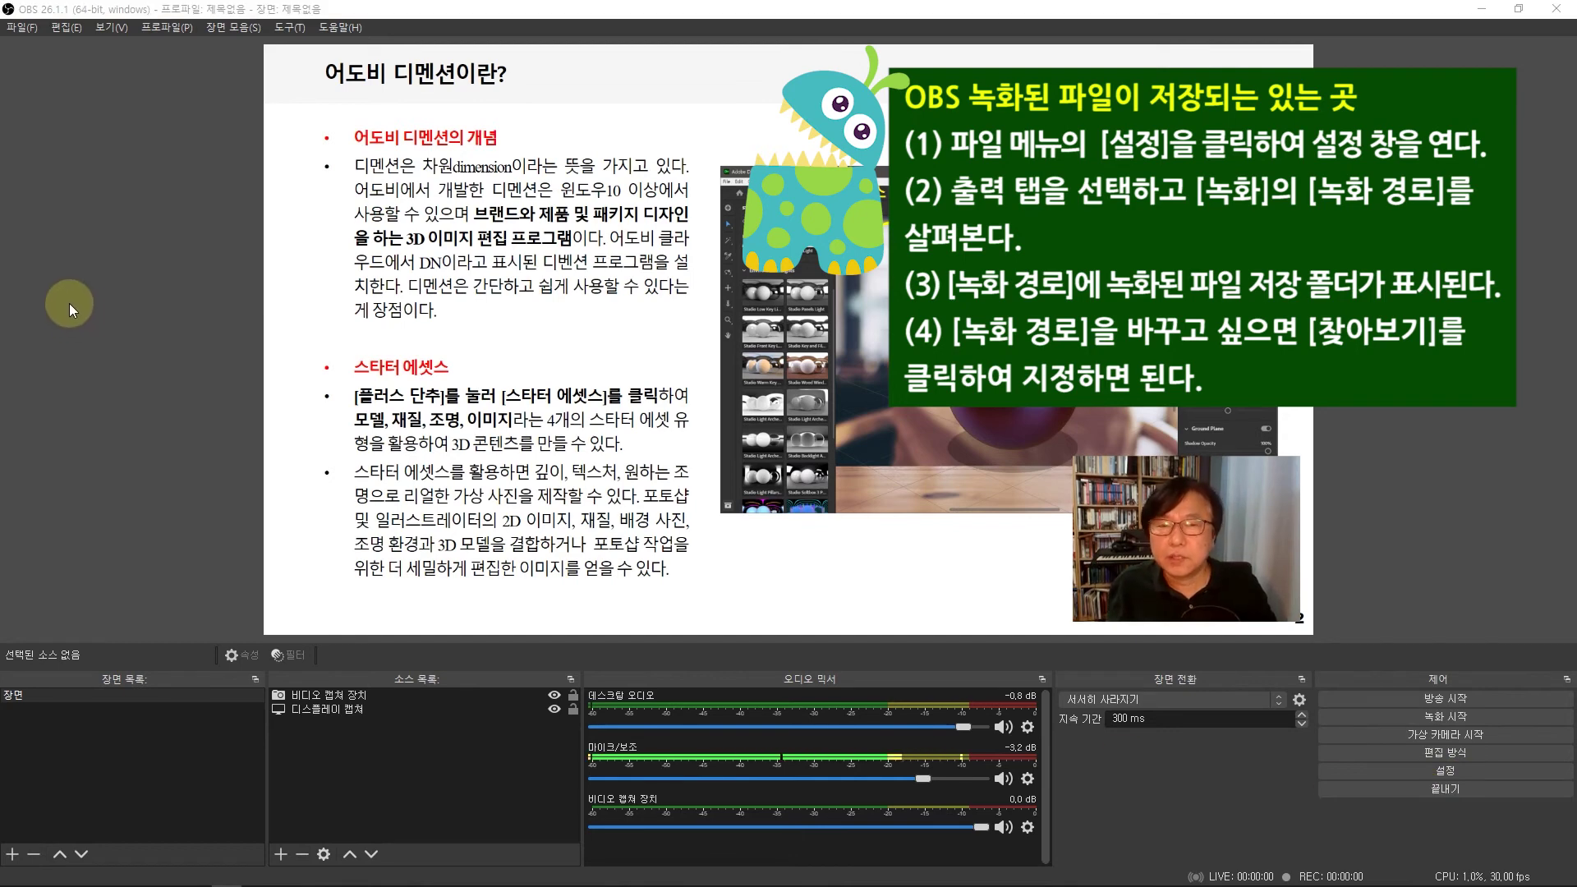
- Examine the recording path and recording format in the output settings, and close the settings
click(22, 28)
click(63, 99)
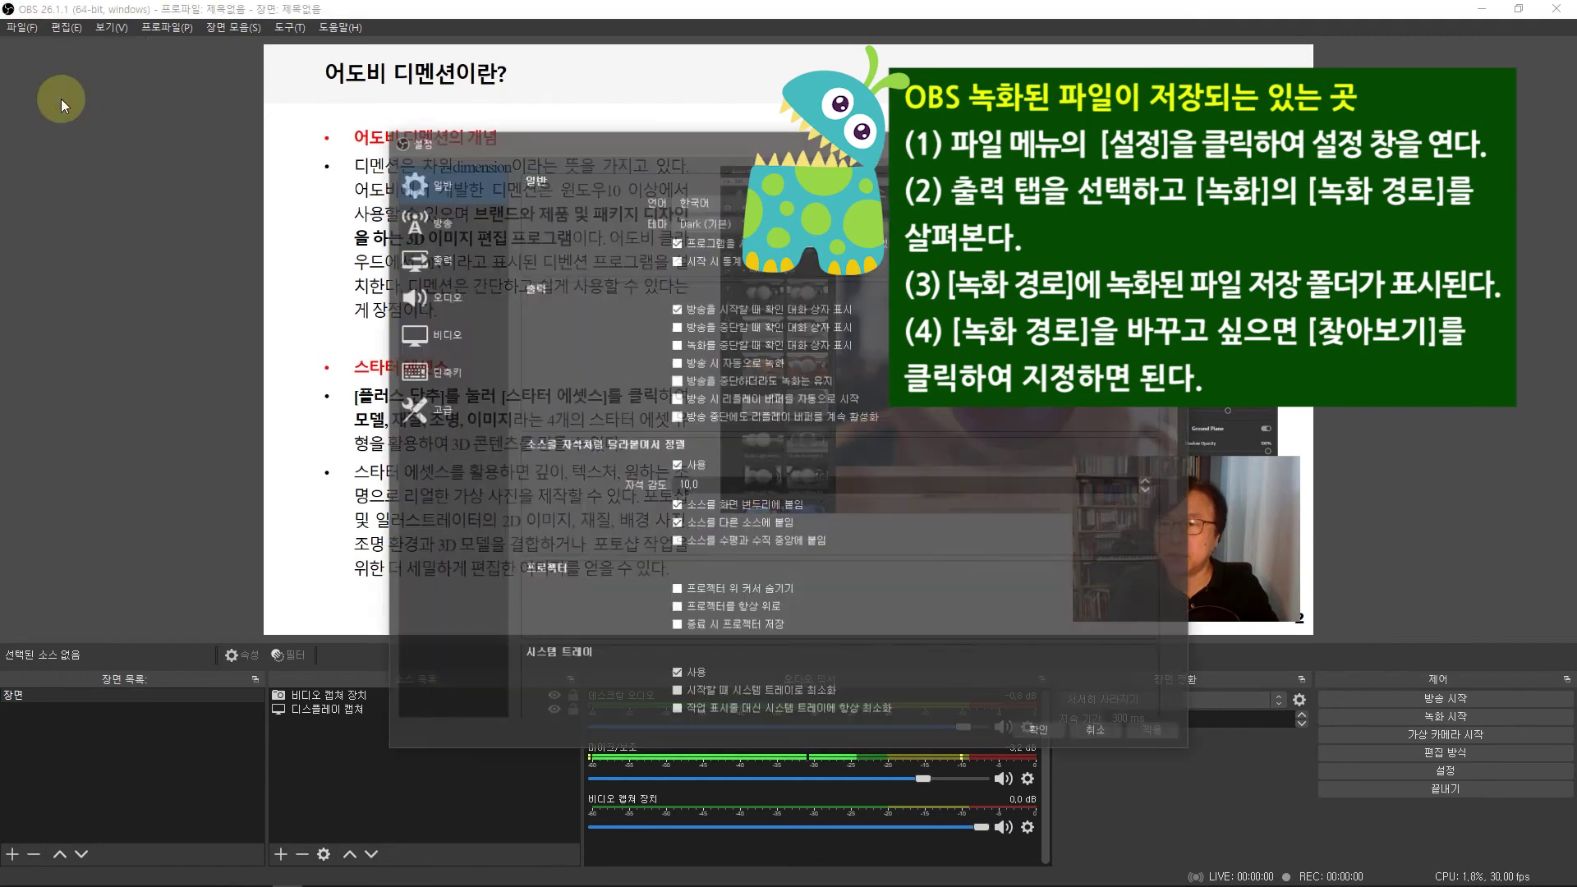
click(439, 259)
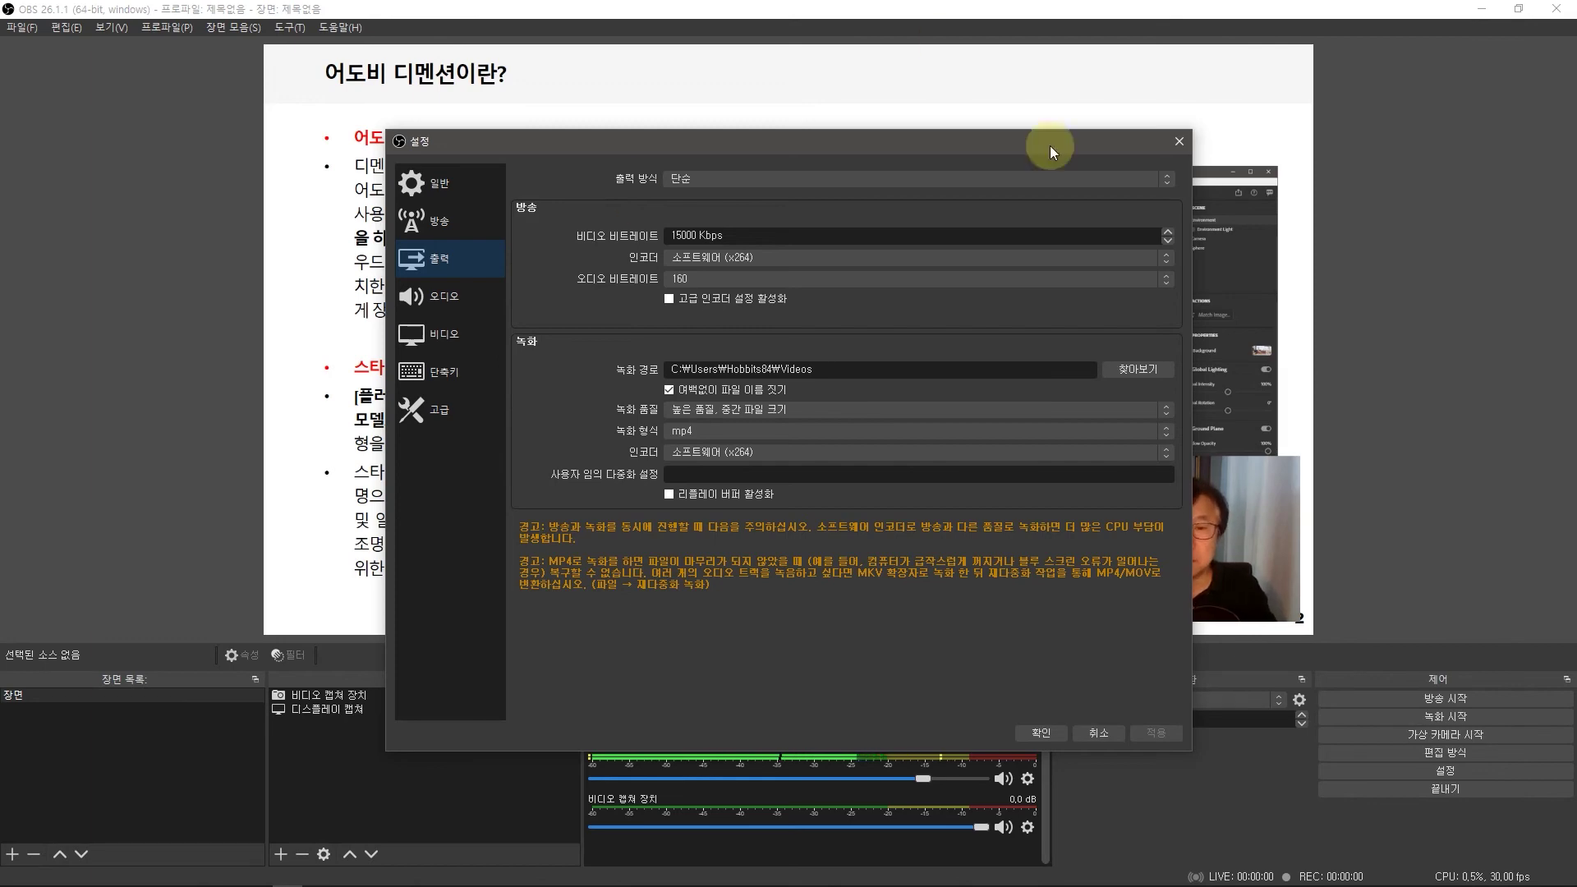
click(1028, 732)
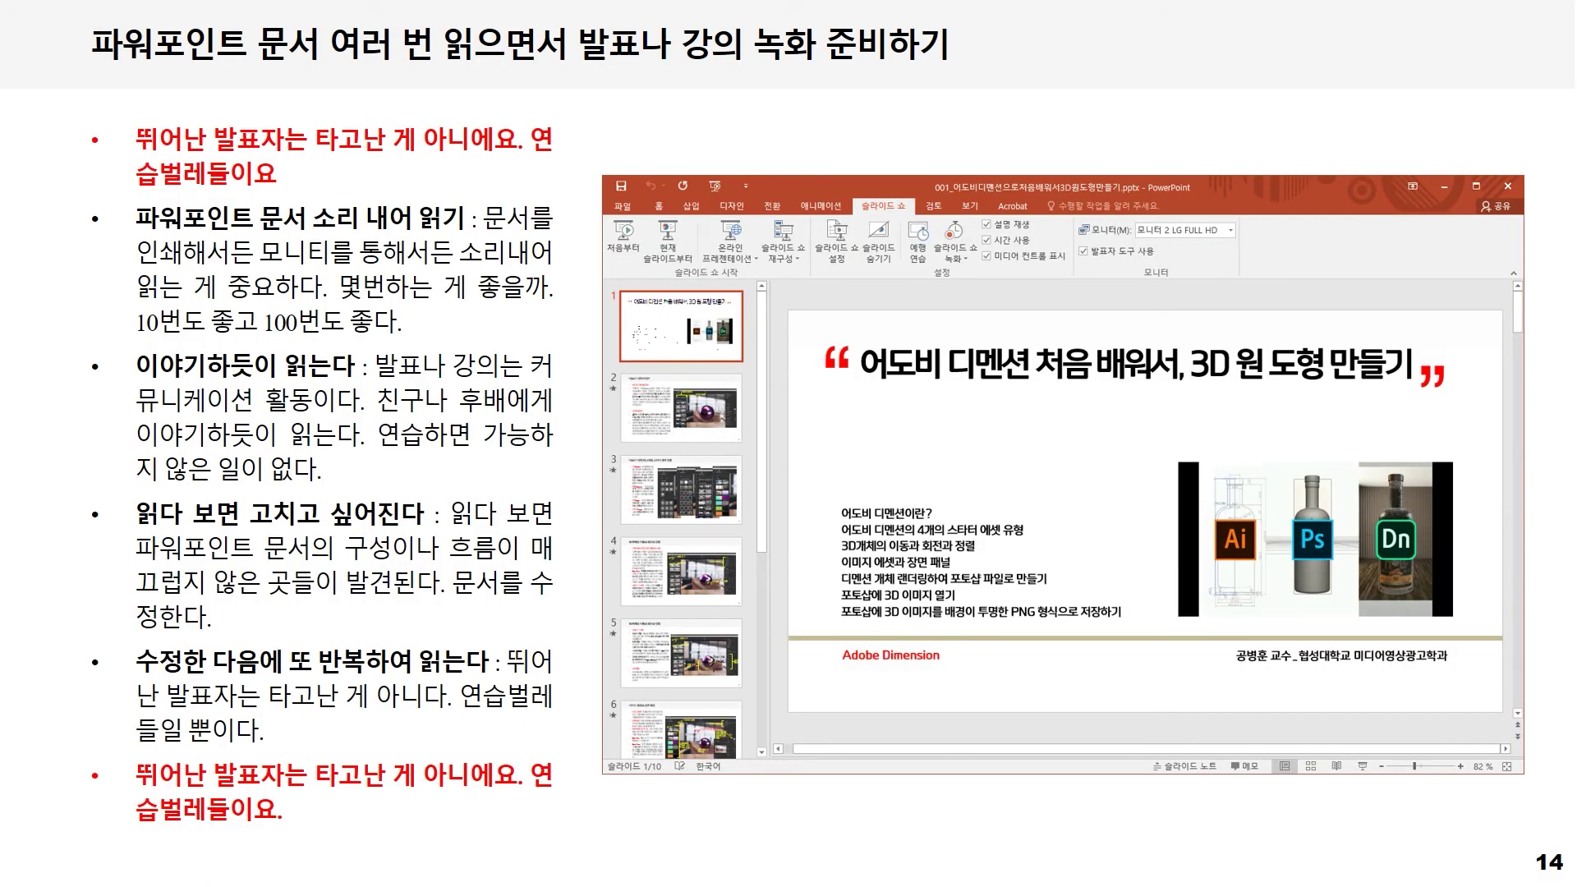